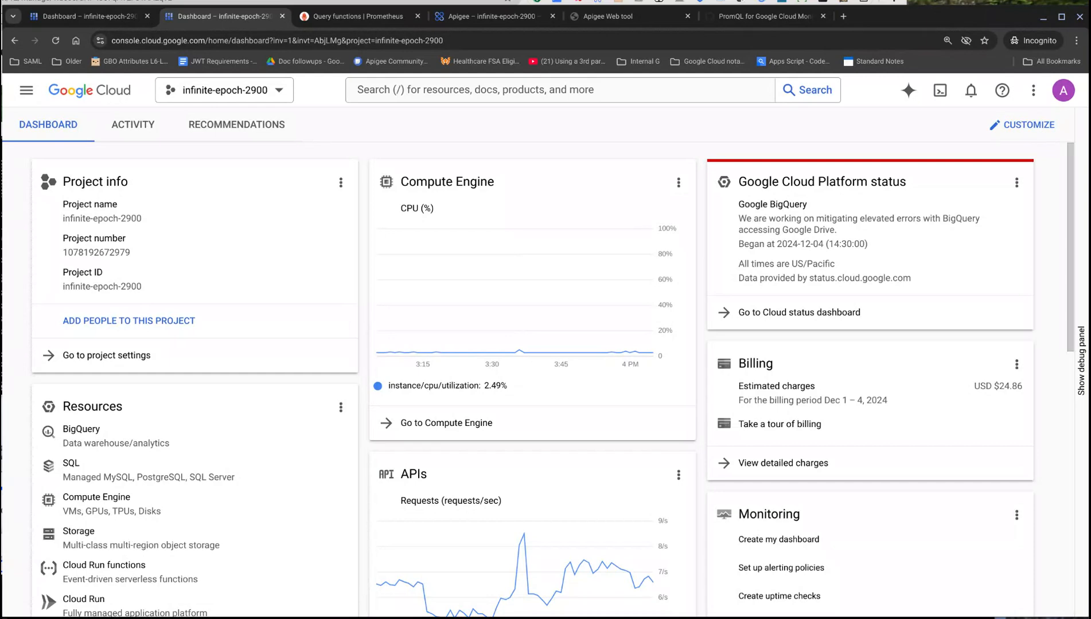
Search the console for Monitoring and open its overview page
{"action": "left_click", "coordinate": [497, 90]}
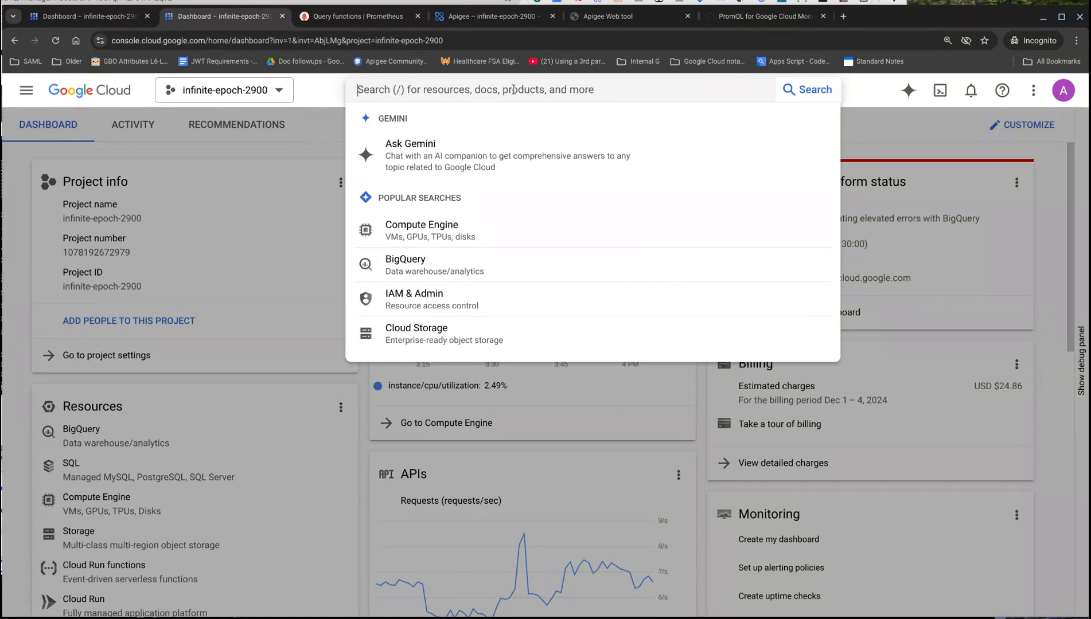
{"action": "type", "text": "monitor"}
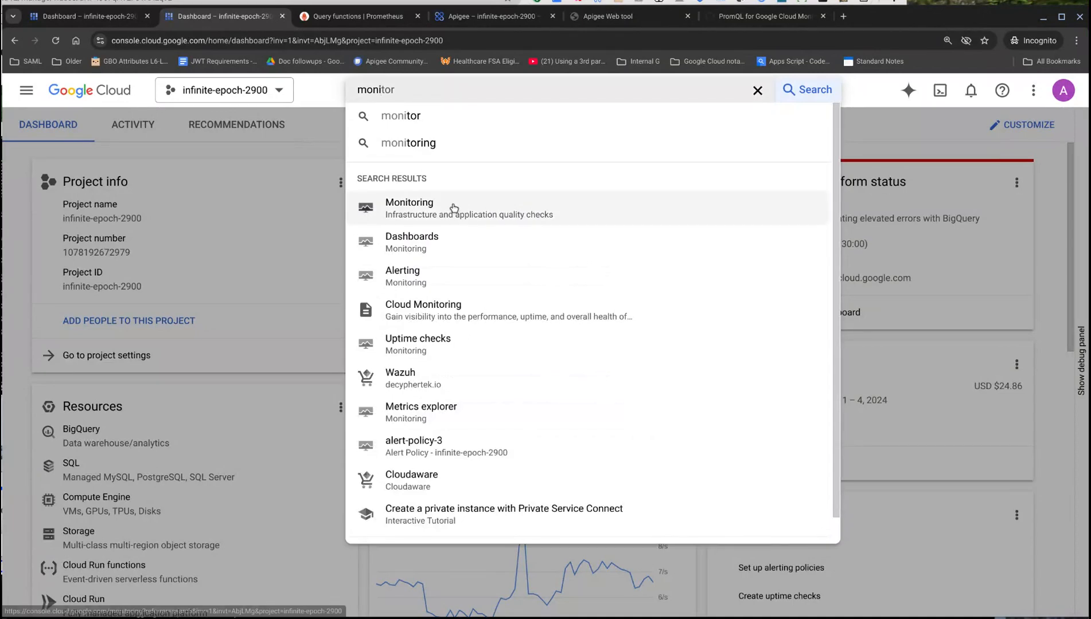
{"action": "left_click", "coordinate": [455, 208]}
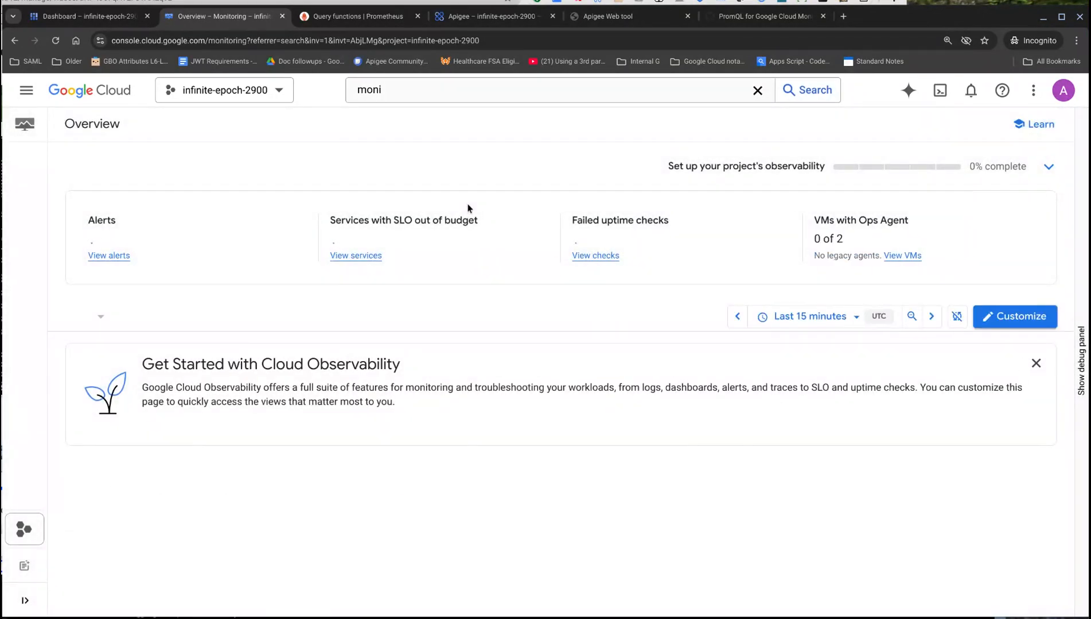
{"action": "key", "text": "alt+Tab"}
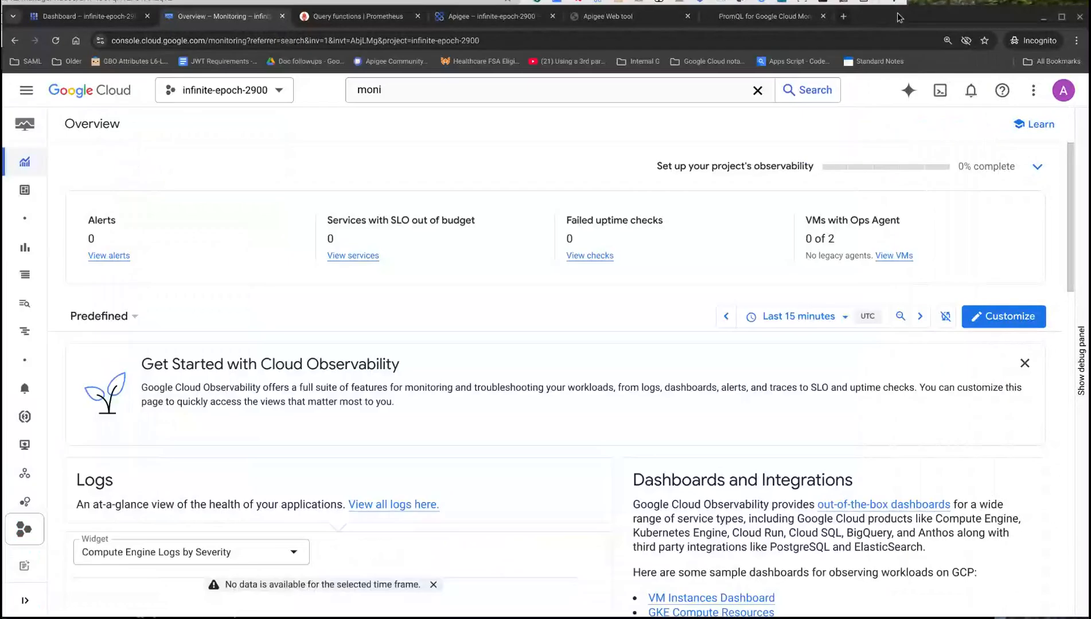
{"action": "left_click", "coordinate": [899, 18]}
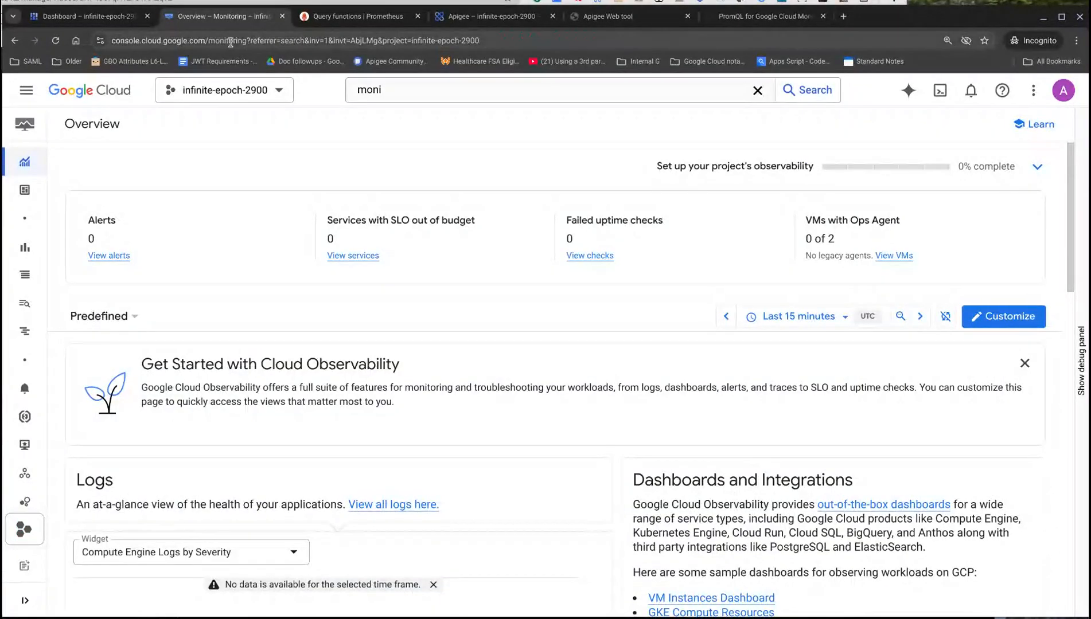
{"action": "left_click", "coordinate": [437, 100]}
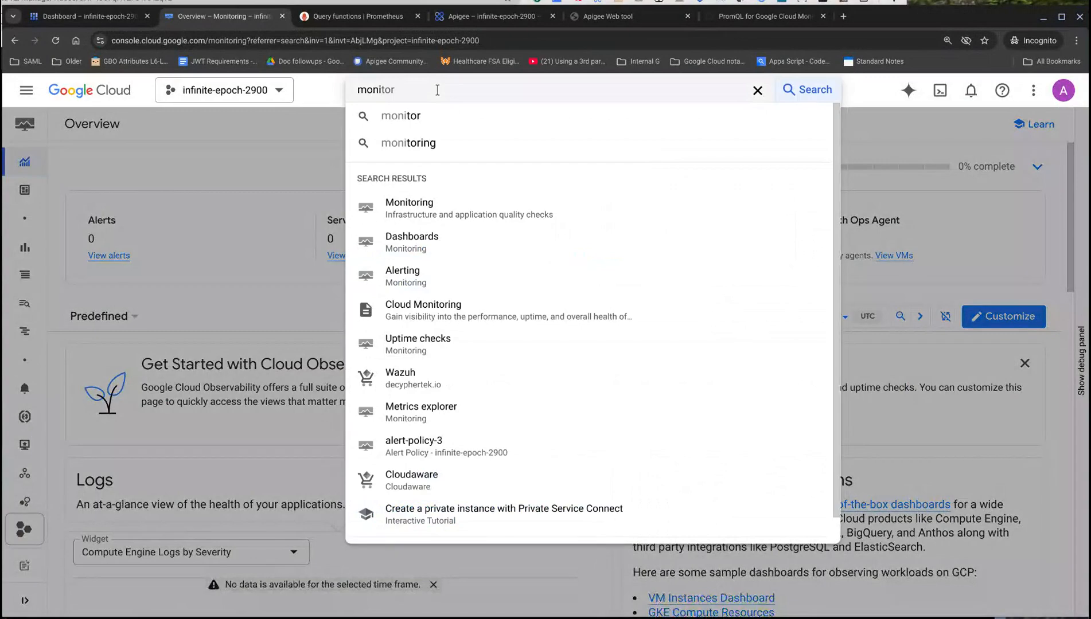
{"action": "left_click", "coordinate": [28, 90]}
{"action": "left_click", "coordinate": [27, 91]}
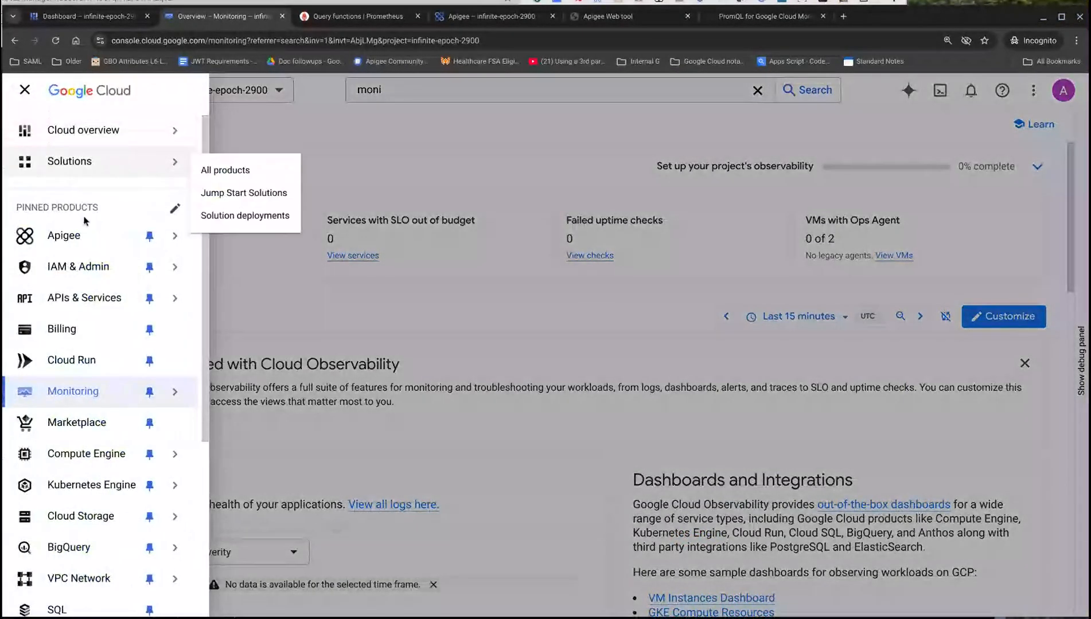
{"action": "left_click", "coordinate": [296, 99]}
Open Metrics explorer, include inactive metrics in the metric selection, and filter the resources by "proxy"
{"action": "mouse_move", "coordinate": [24, 133]}
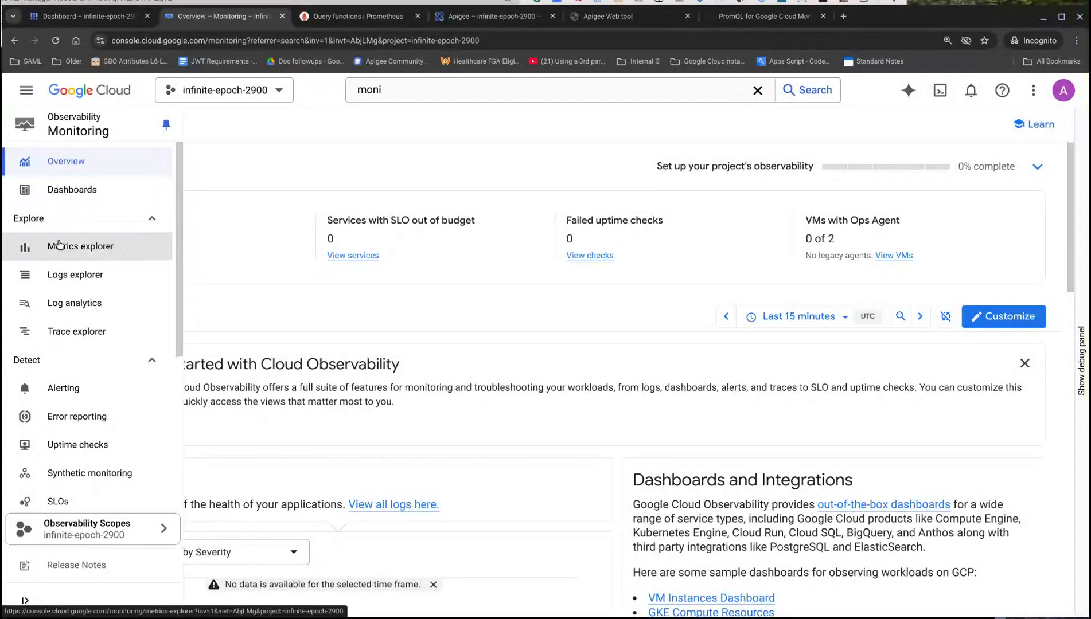
{"action": "left_click", "coordinate": [128, 253]}
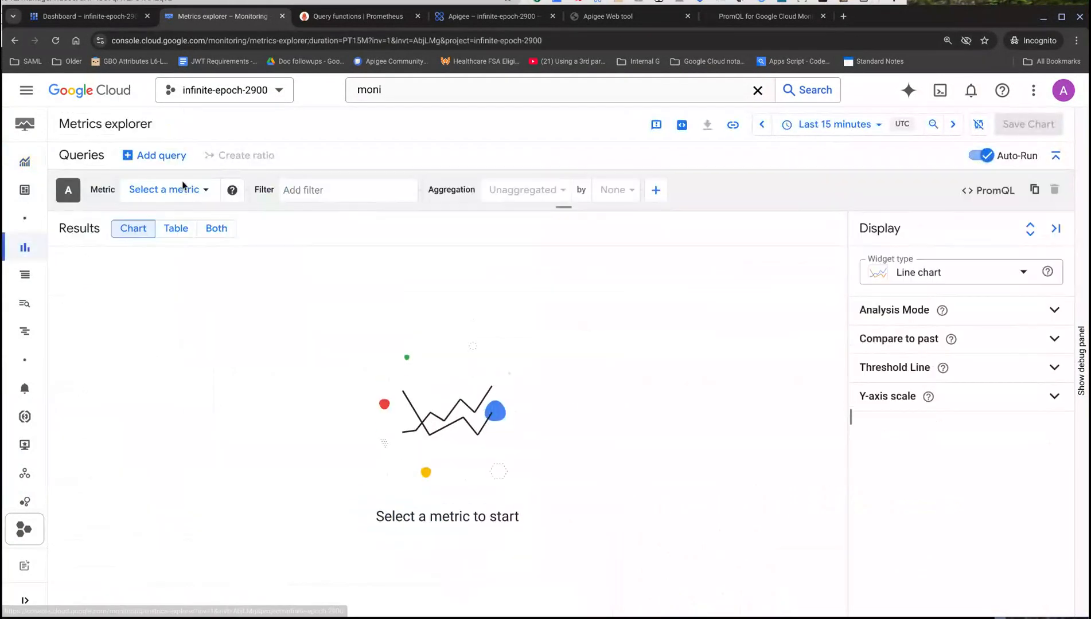
{"action": "left_click", "coordinate": [205, 193]}
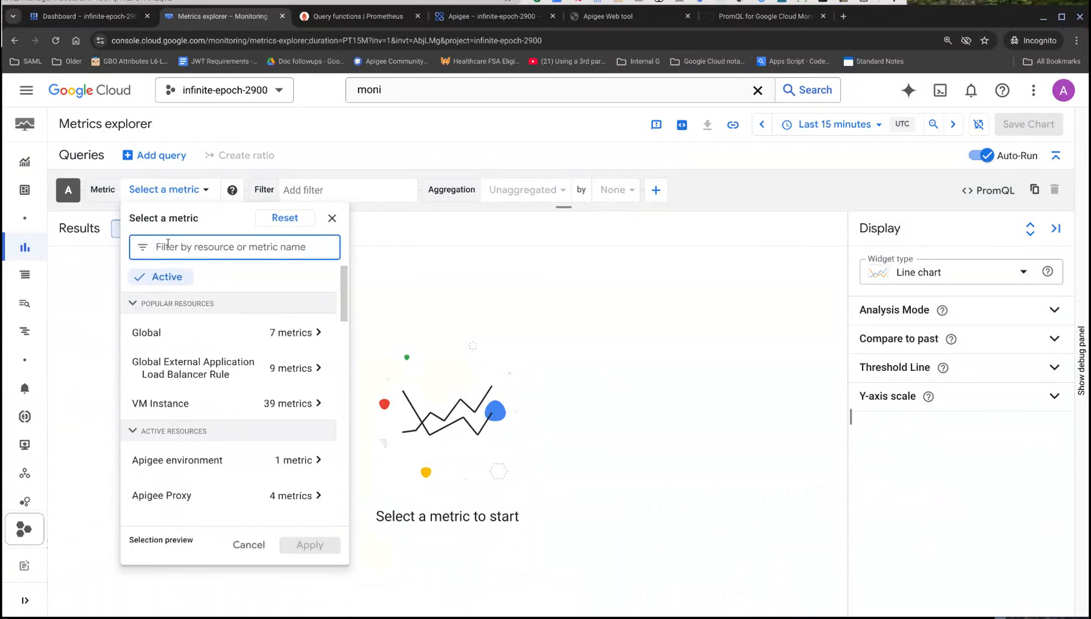
{"action": "left_click", "coordinate": [165, 278]}
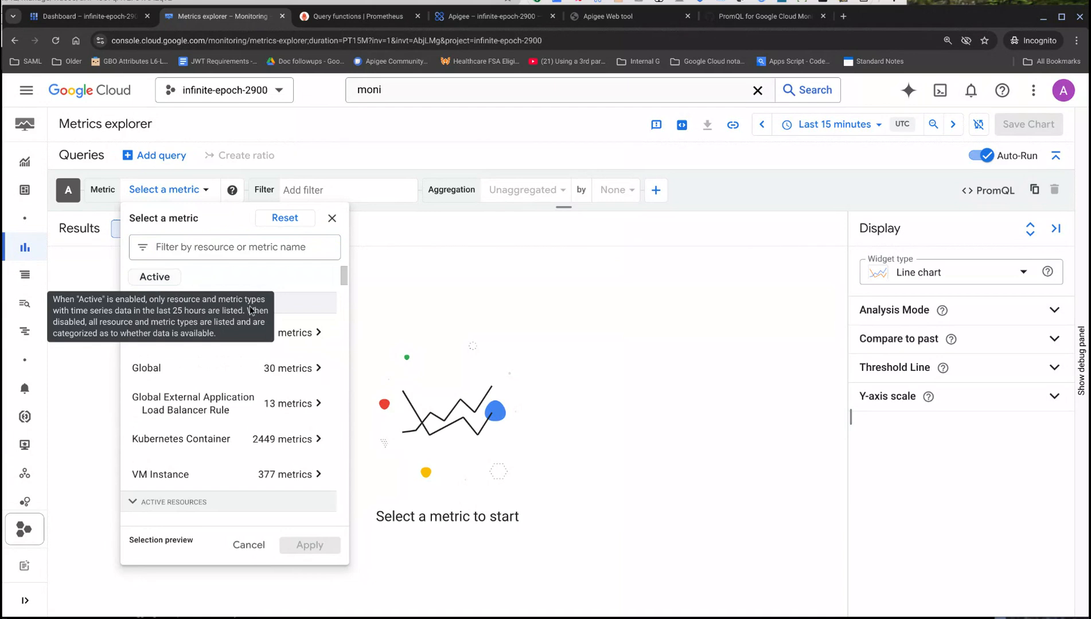
{"action": "left_click", "coordinate": [195, 253]}
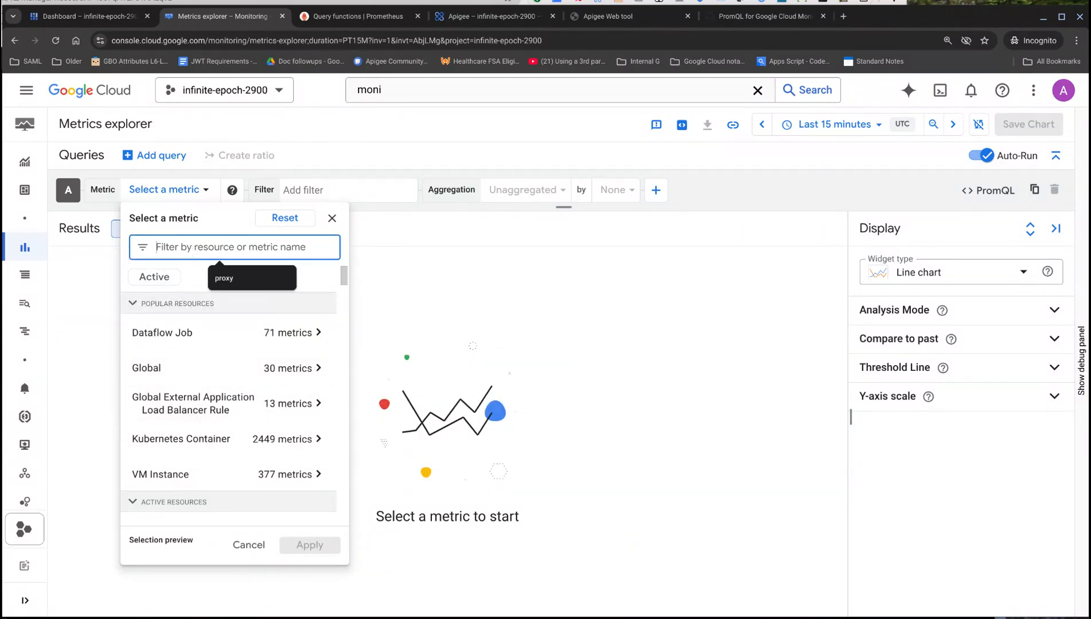
{"action": "type", "text": "proxy"}
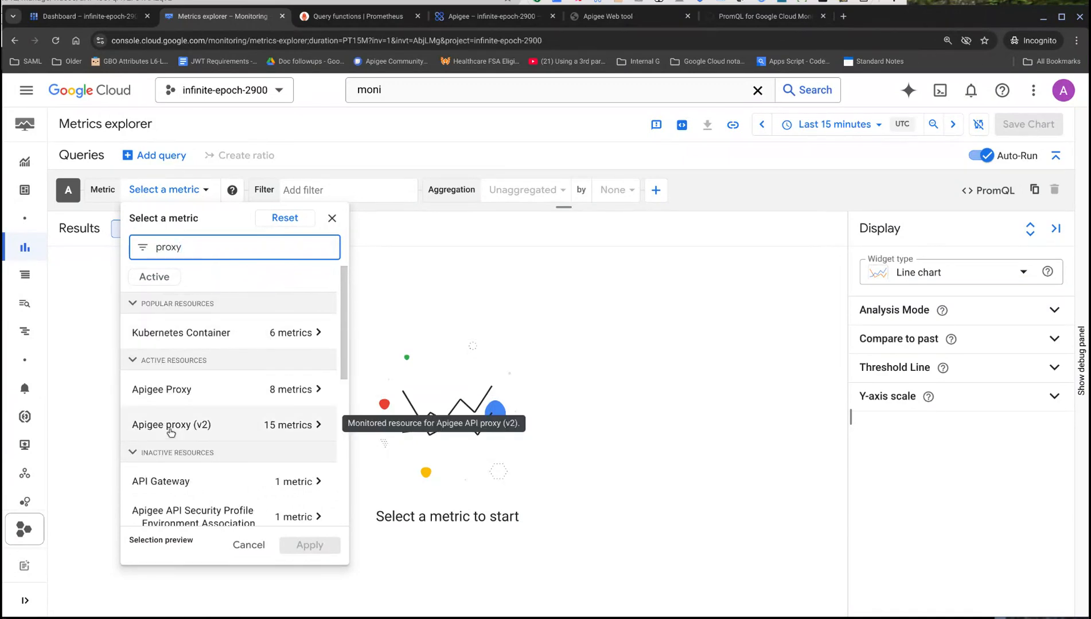
Chart the Apigee proxy response count metric from the Proxy category of the Apigee Proxy resource
{"action": "left_click", "coordinate": [320, 392]}
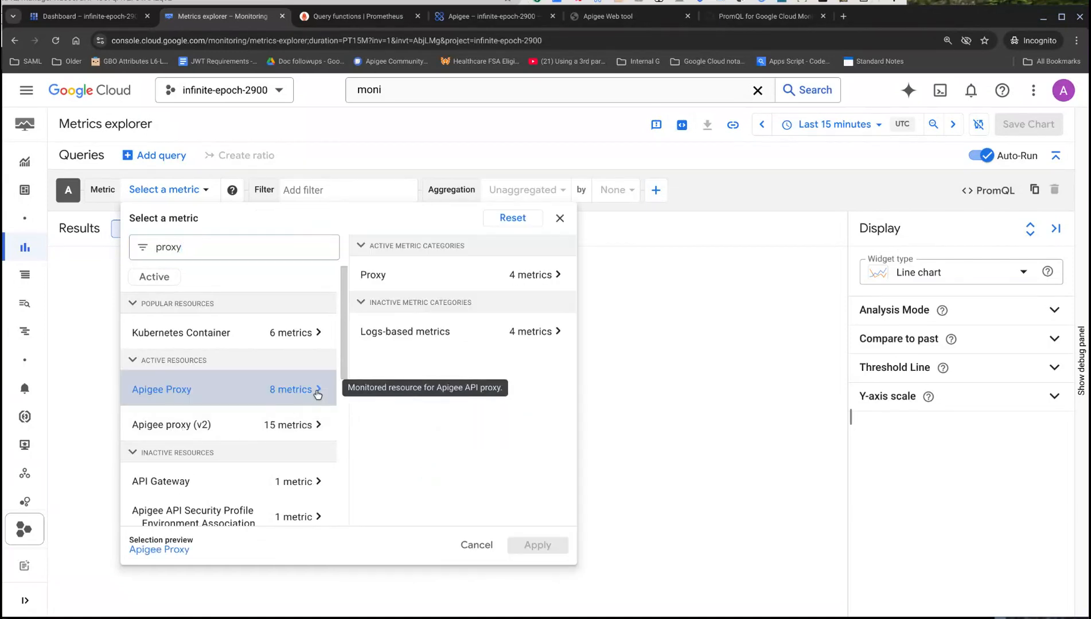
{"action": "left_click", "coordinate": [559, 276]}
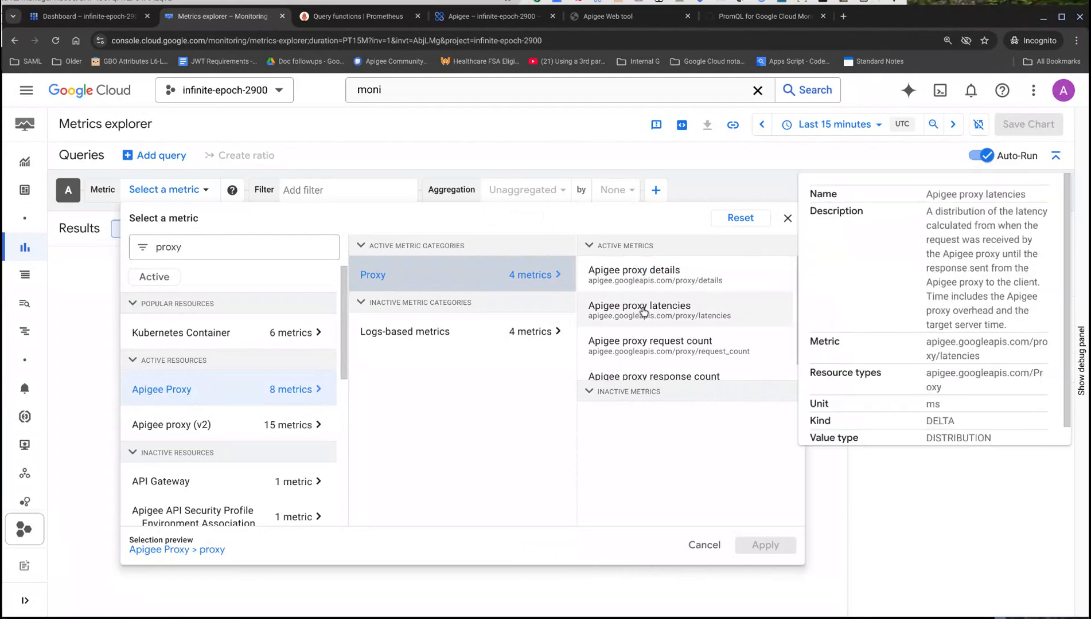
{"action": "mouse_move", "coordinate": [666, 288]}
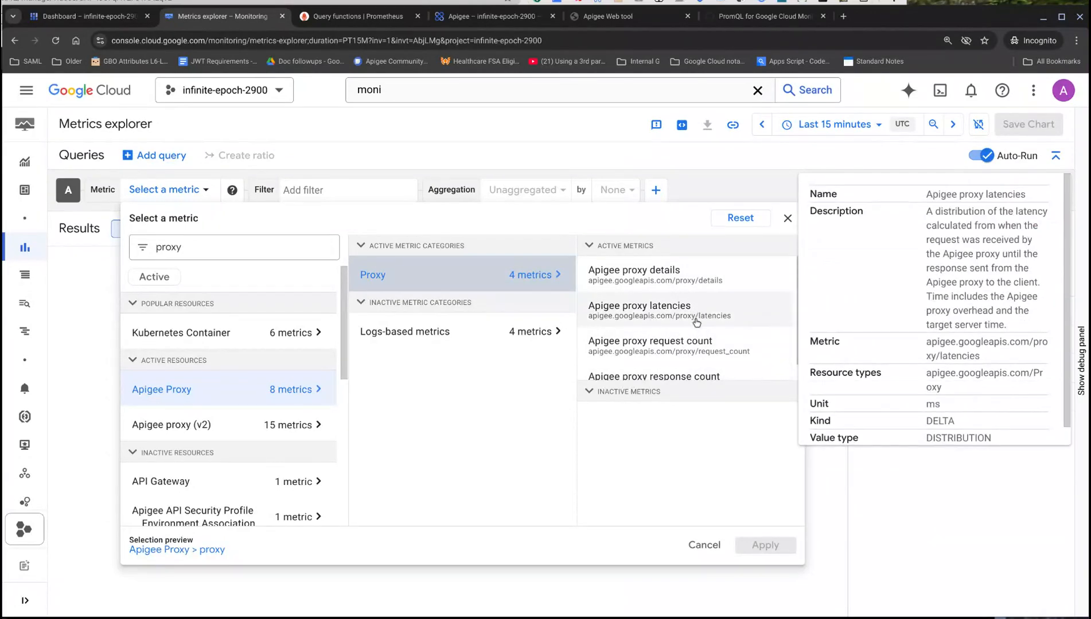
{"action": "left_click", "coordinate": [707, 376]}
{"action": "left_click", "coordinate": [782, 548]}
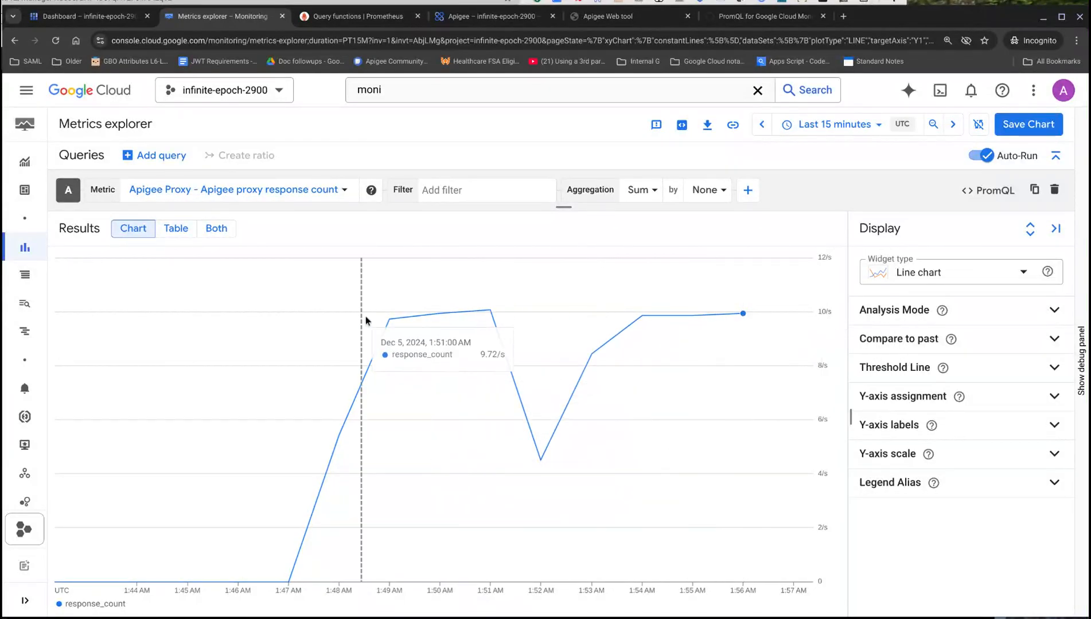
Filter the response count chart to proxy_name equal to ml-logging-example
{"action": "left_click", "coordinate": [439, 189]}
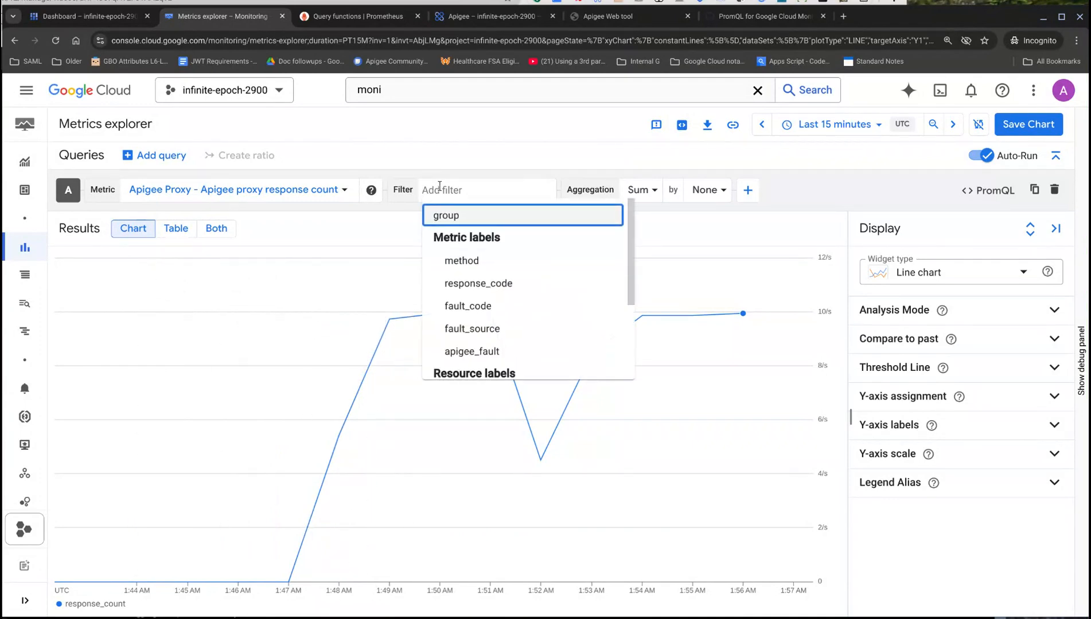
{"action": "scroll", "coordinate": [506, 305], "scroll_direction": "down", "scroll_amount": 3}
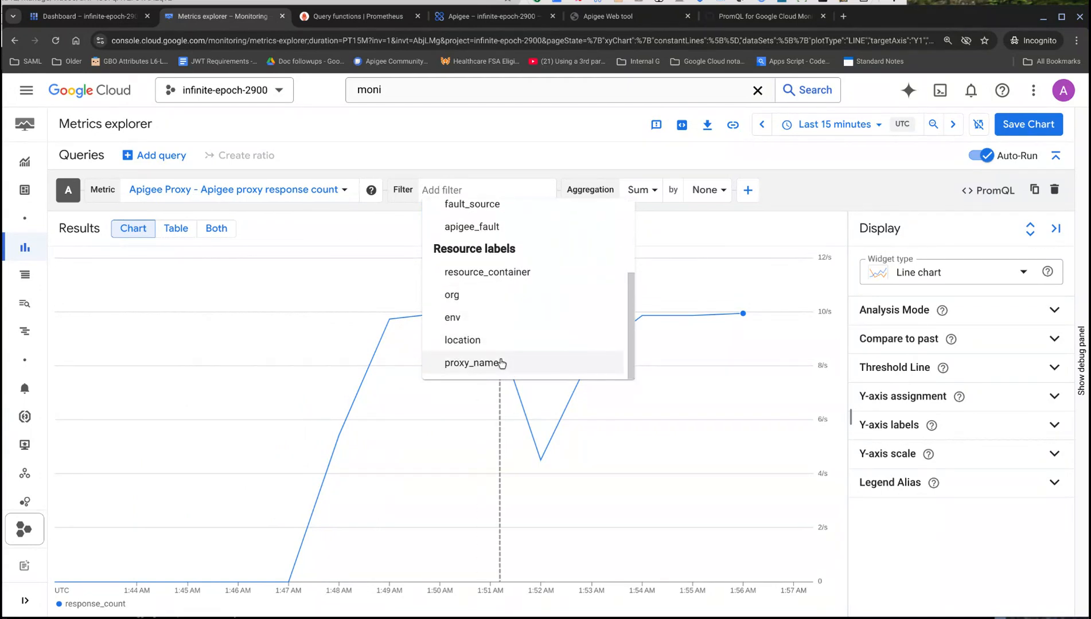
{"action": "left_click", "coordinate": [499, 364]}
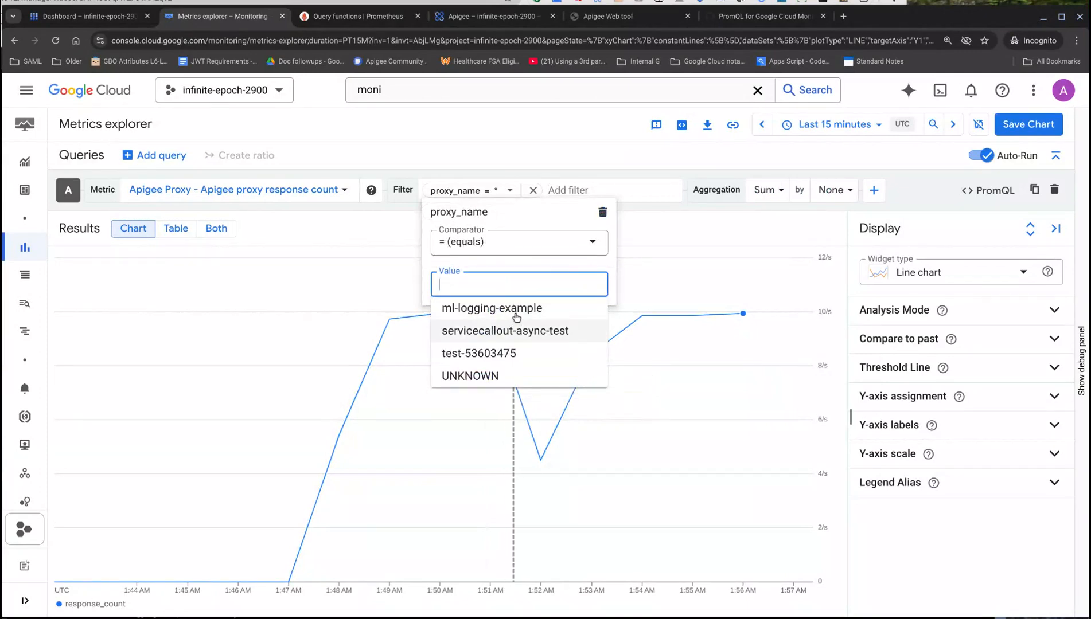
{"action": "left_click", "coordinate": [517, 315]}
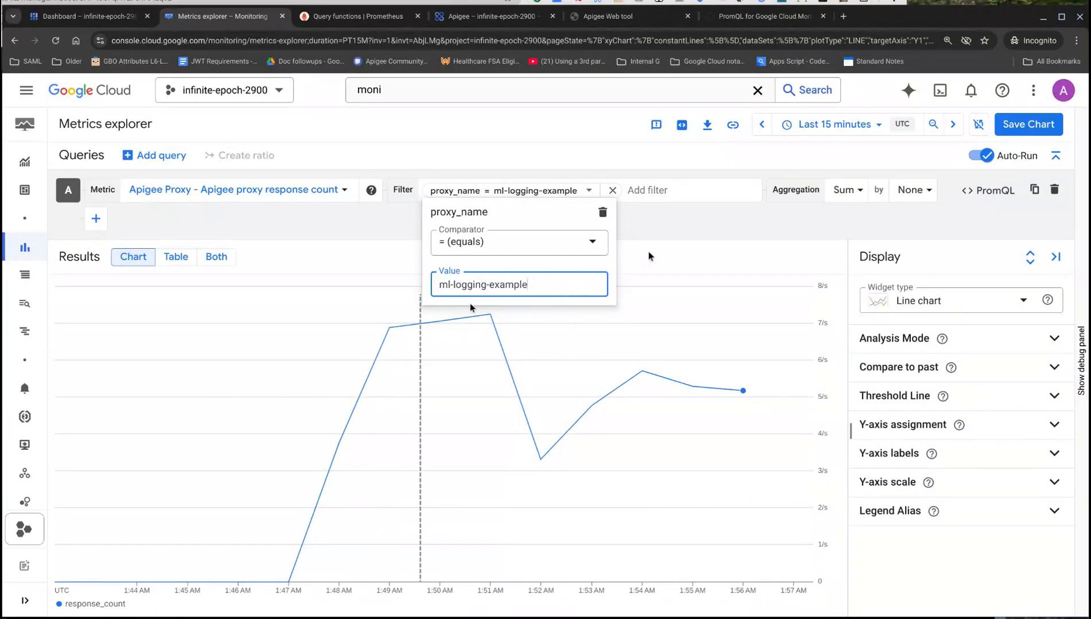
{"action": "left_click", "coordinate": [674, 228]}
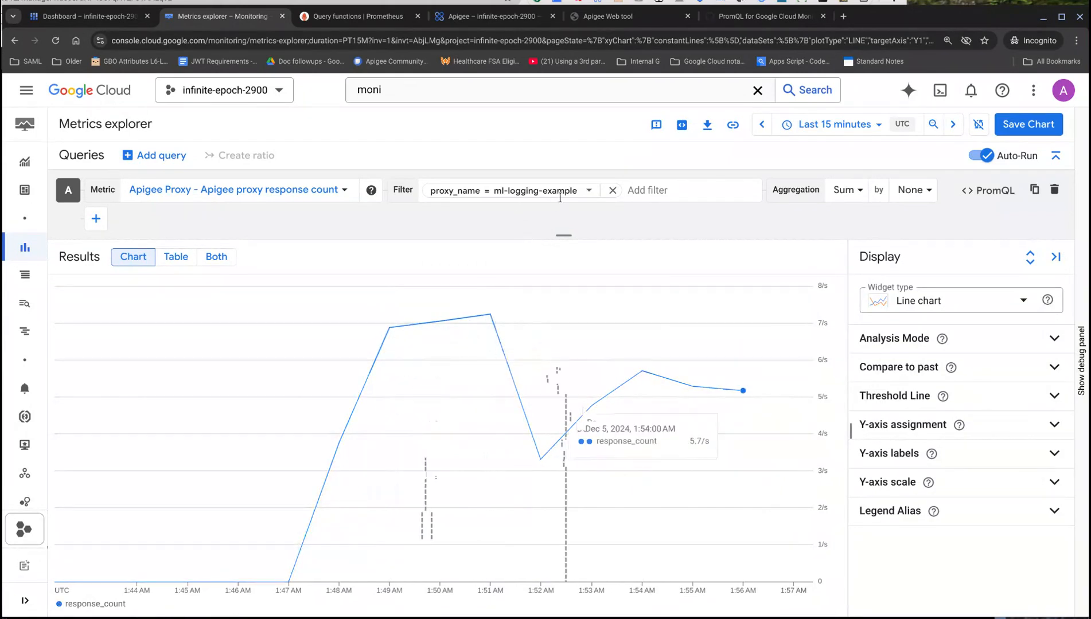
Replace the proxy_name filter with a response_code filter equal to 400
{"action": "left_click", "coordinate": [588, 189]}
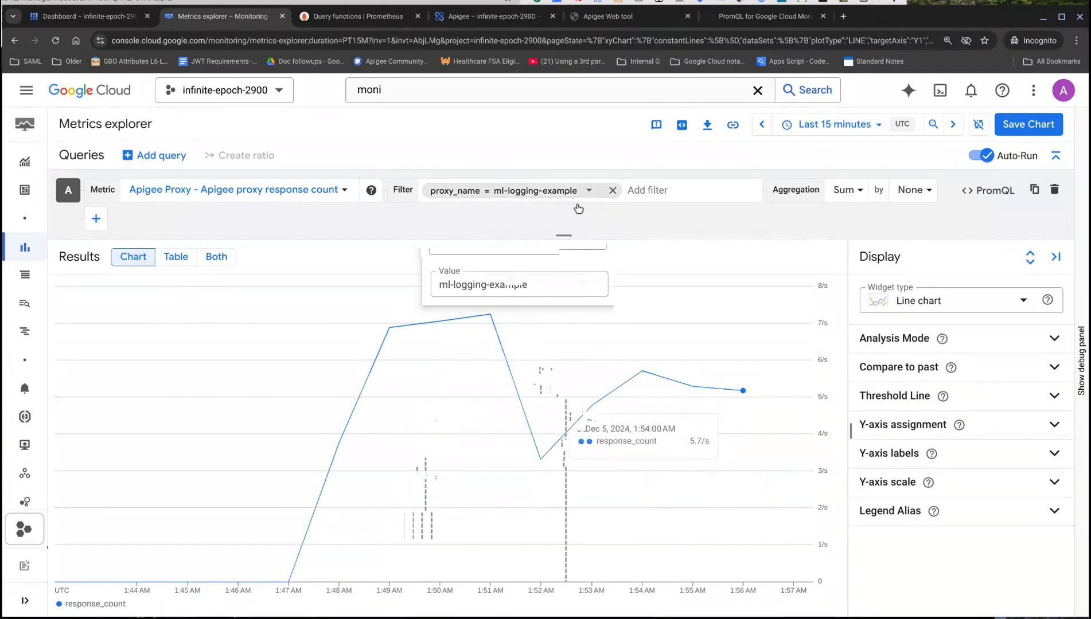
{"action": "left_click", "coordinate": [613, 190]}
{"action": "left_click", "coordinate": [486, 276]}
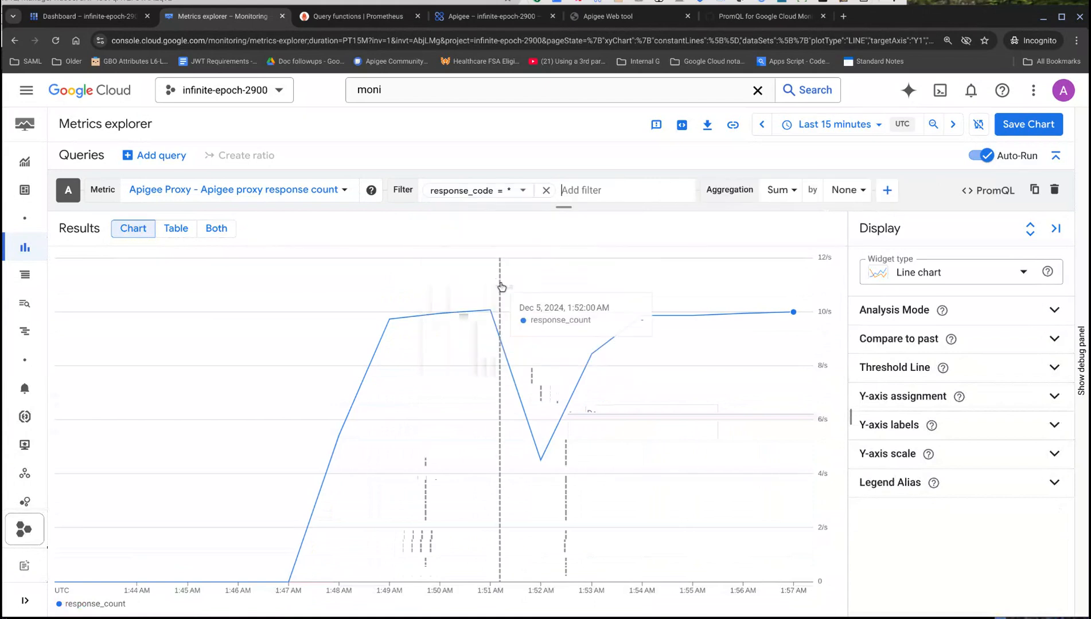
{"action": "left_click", "coordinate": [469, 330]}
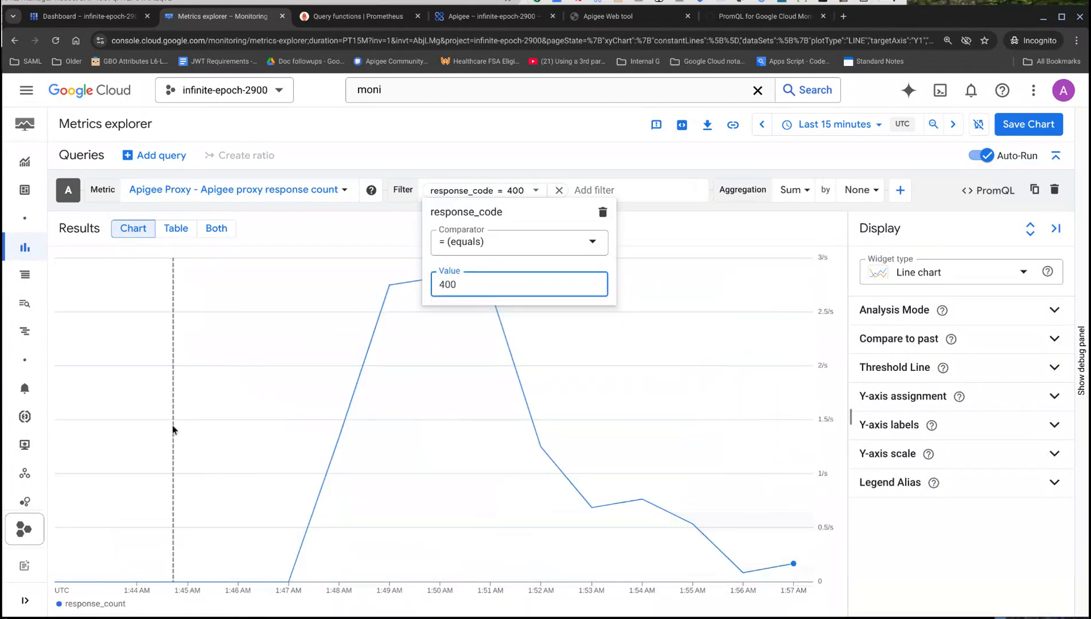
{"action": "left_click", "coordinate": [683, 230]}
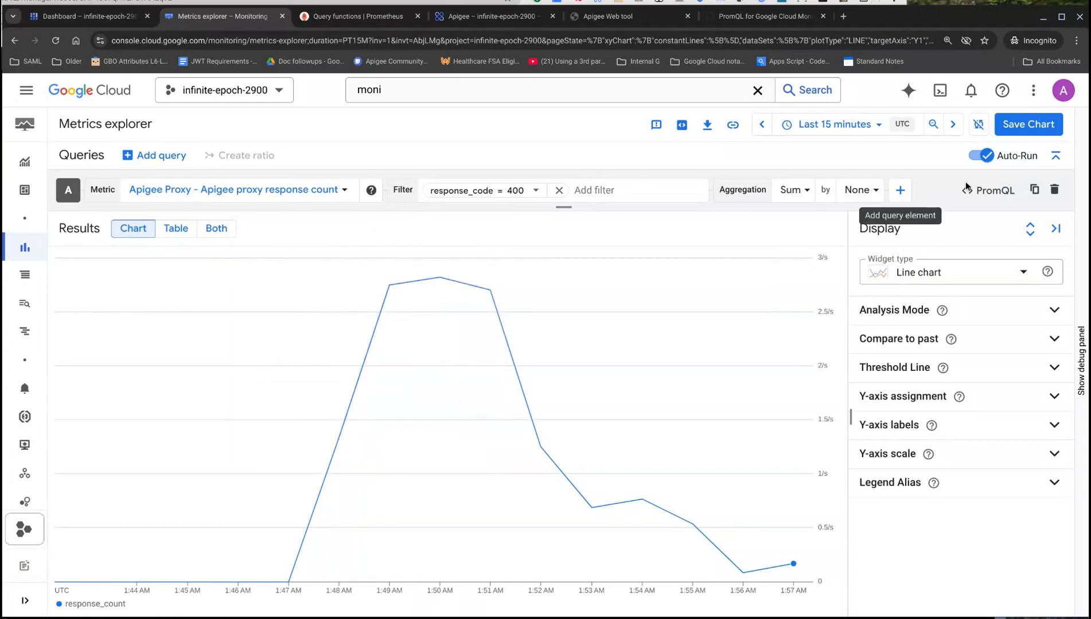
Switch the query to PromQL, set its response_code to "200", and run it
{"action": "left_click", "coordinate": [1003, 197]}
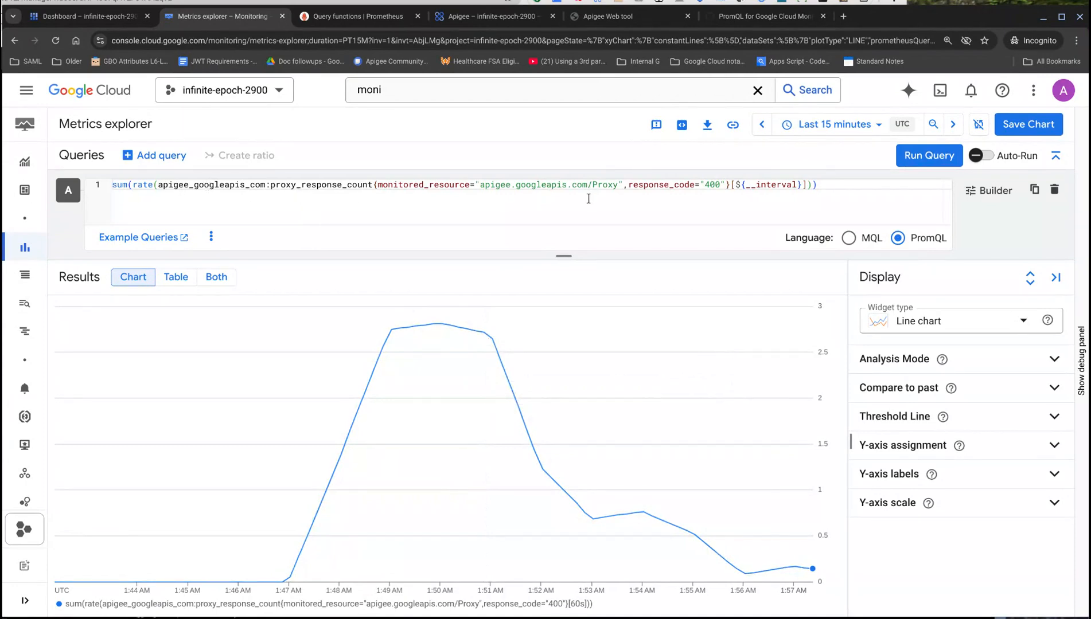
{"action": "double_click", "coordinate": [715, 185]}
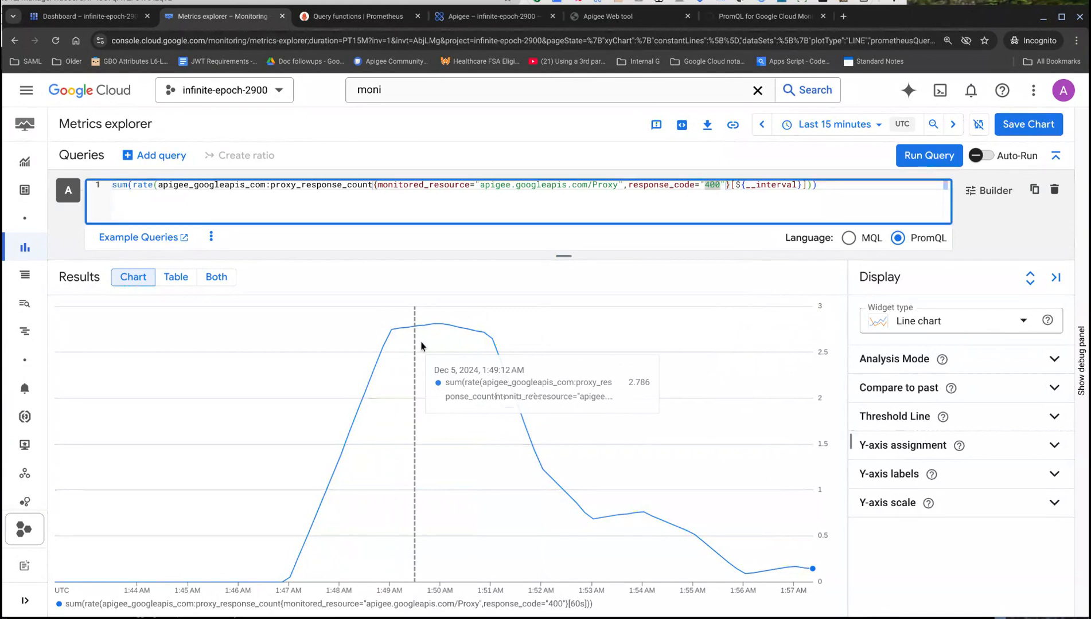
{"action": "type", "text": "200"}
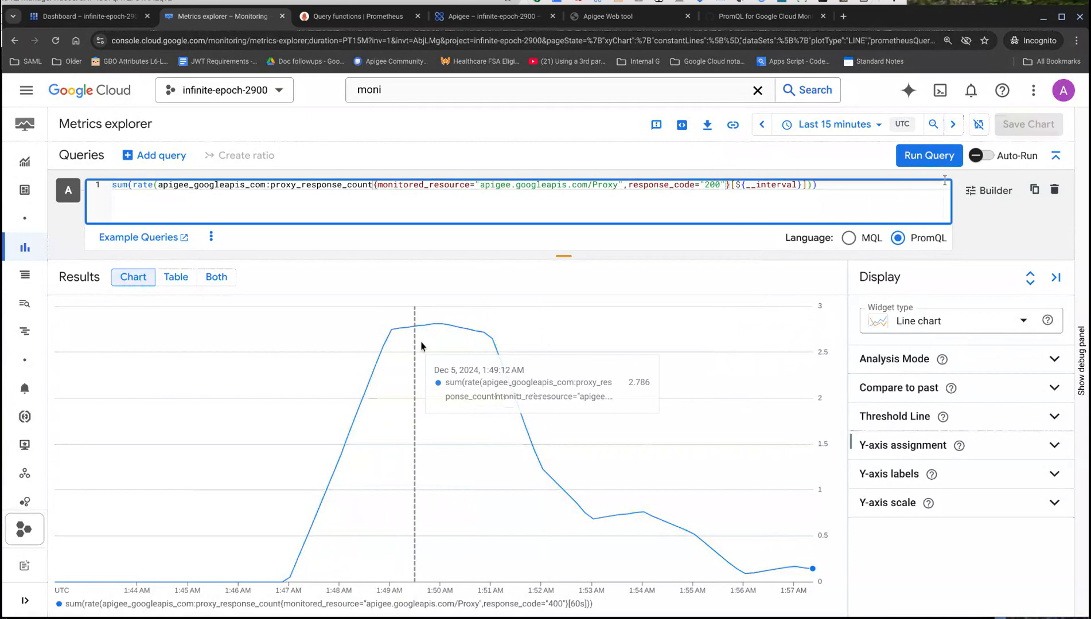
{"action": "left_click", "coordinate": [932, 159]}
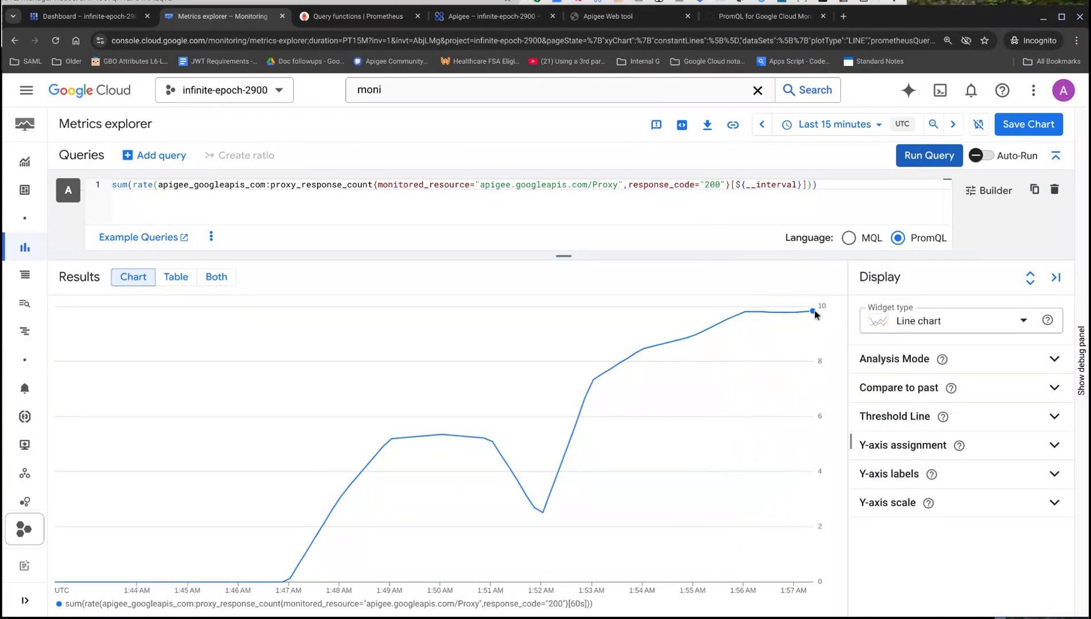
Set the response_code in the PromQL query to "429" and run it
{"action": "double_click", "coordinate": [716, 184]}
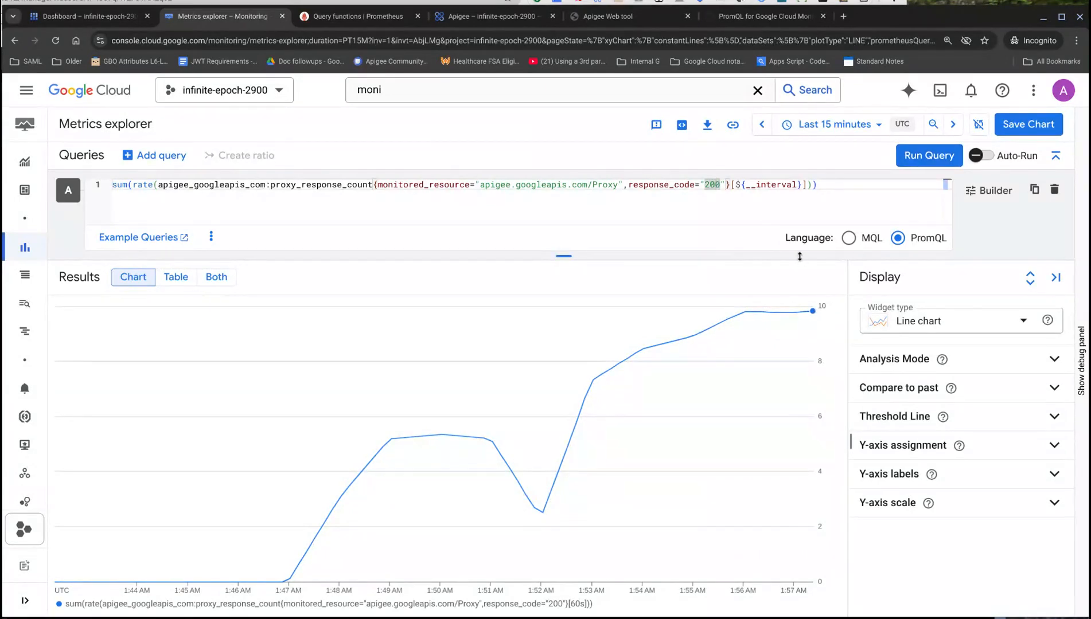
{"action": "type", "text": "4"}
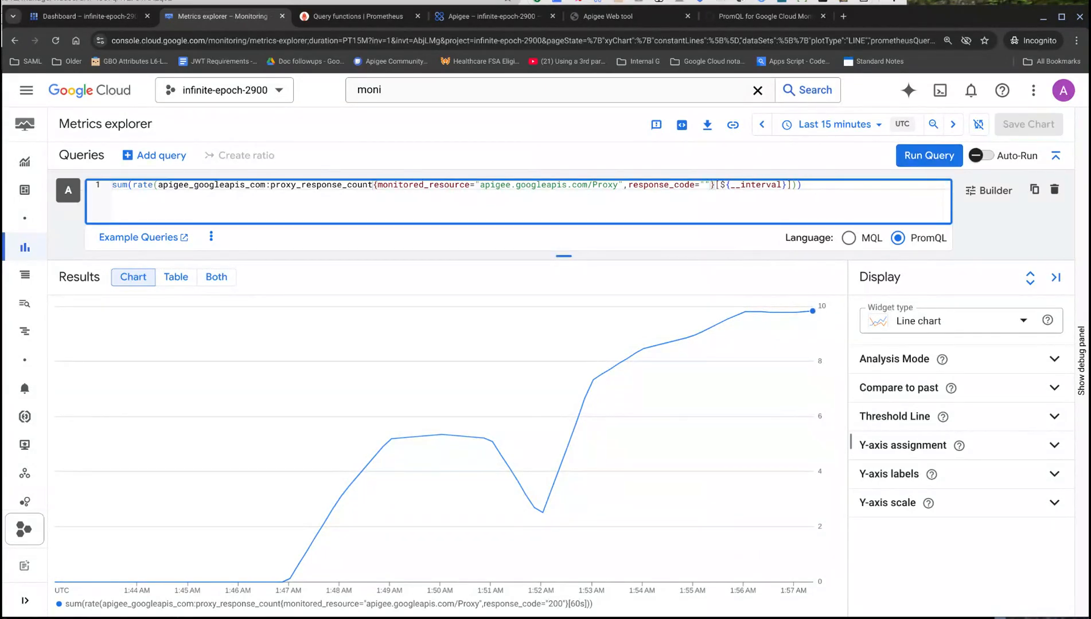
{"action": "type", "text": "29"}
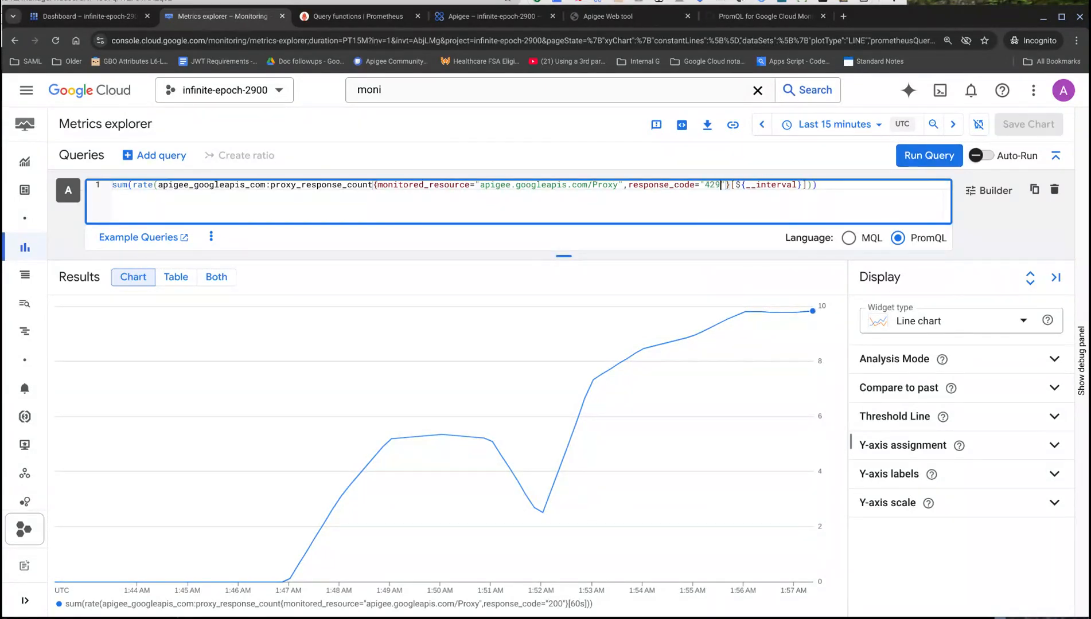
{"action": "left_click", "coordinate": [925, 157]}
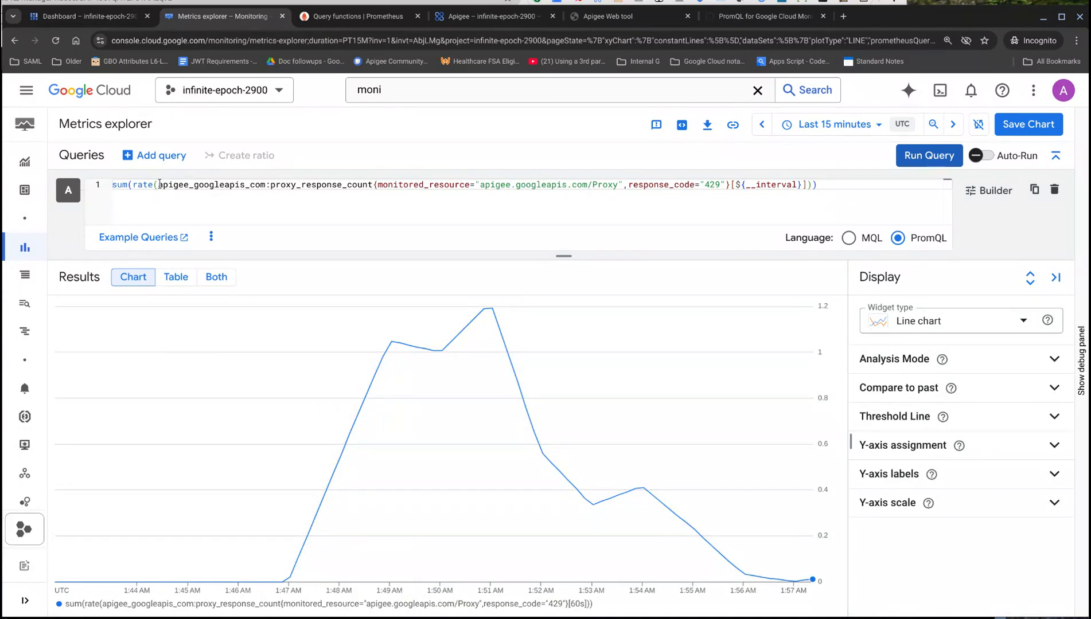
Replace the PromQL query with only the metric apigee_googleapis_com:proxy_response_count, run it, and inspect the latest chart values
{"action": "left_click_drag", "start_coordinate": [158, 187], "coordinate": [99, 188]}
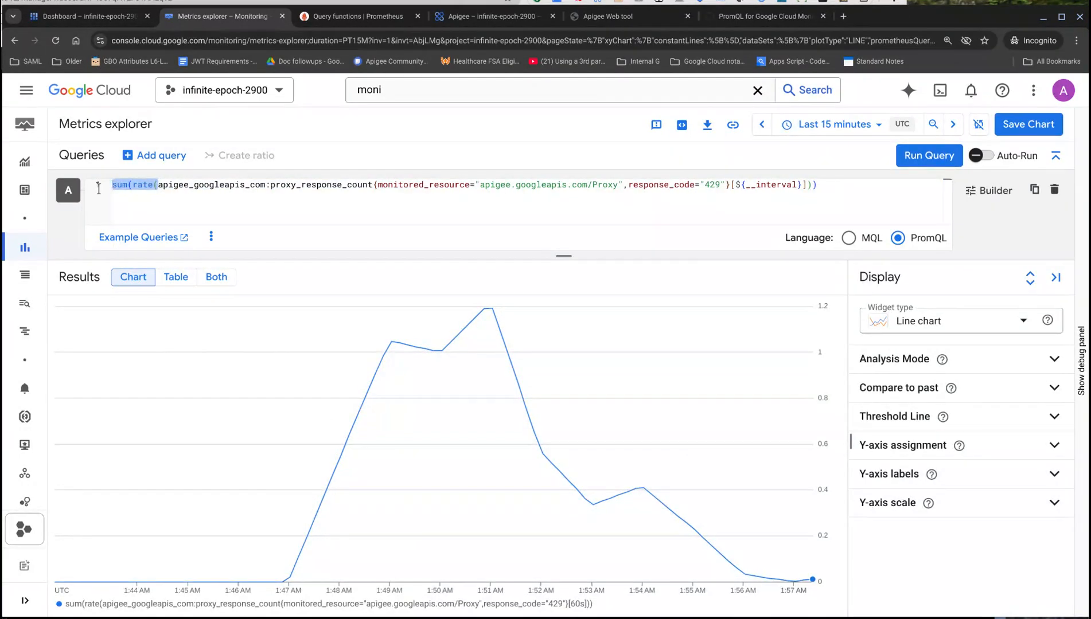
{"action": "left_click", "coordinate": [159, 187]}
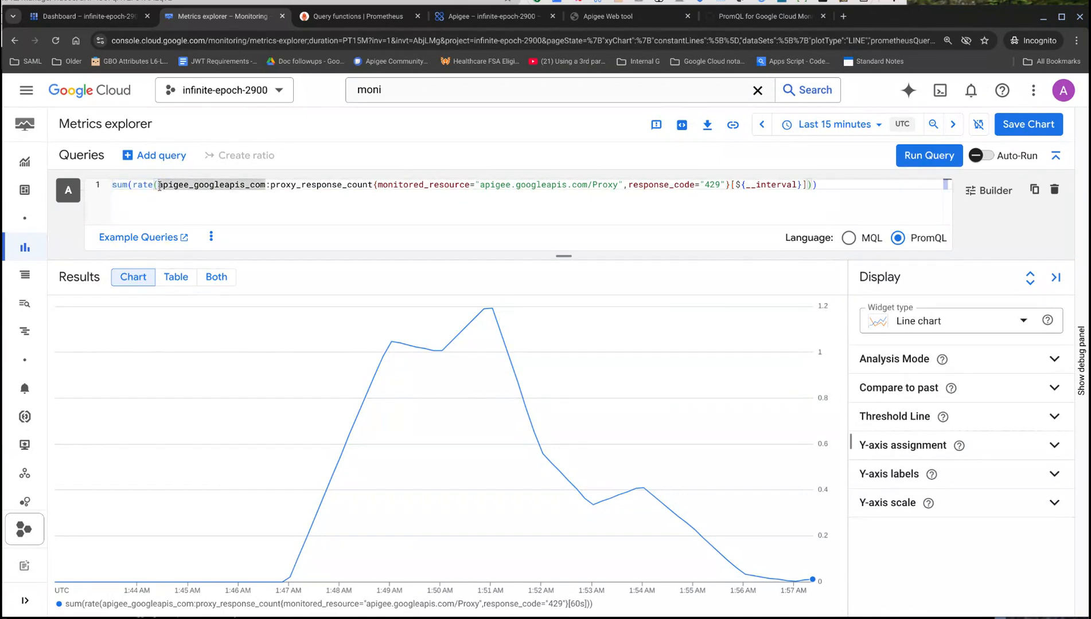
{"action": "left_click_drag", "start_coordinate": [159, 187], "coordinate": [373, 188]}
{"action": "key", "text": "ctrl+c"}
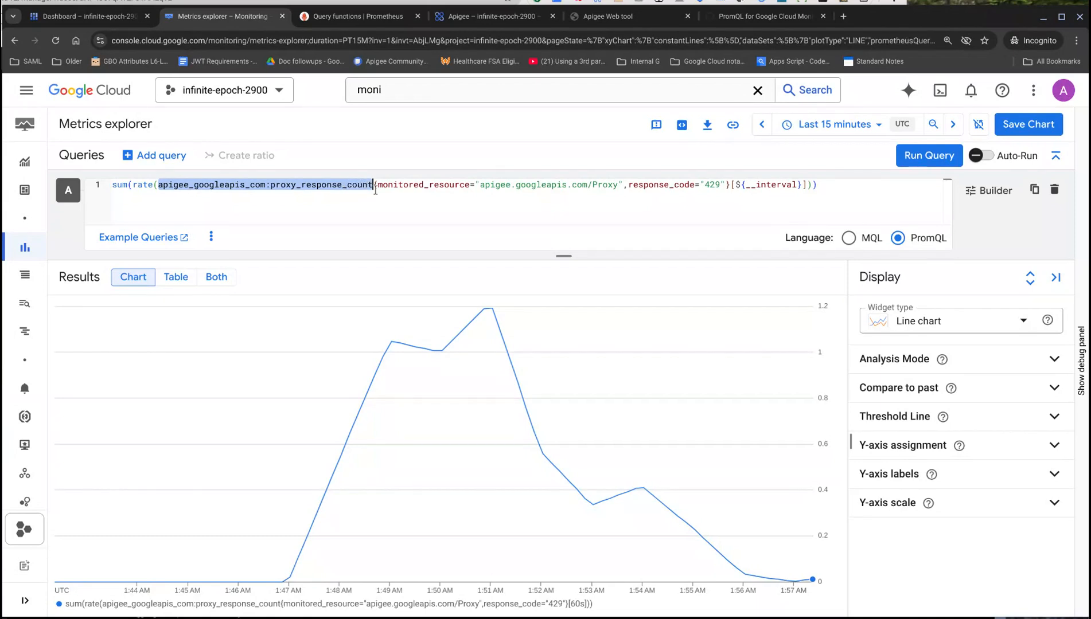
{"action": "key", "text": "BackSpace"}
{"action": "key", "text": "ctrl+a"}
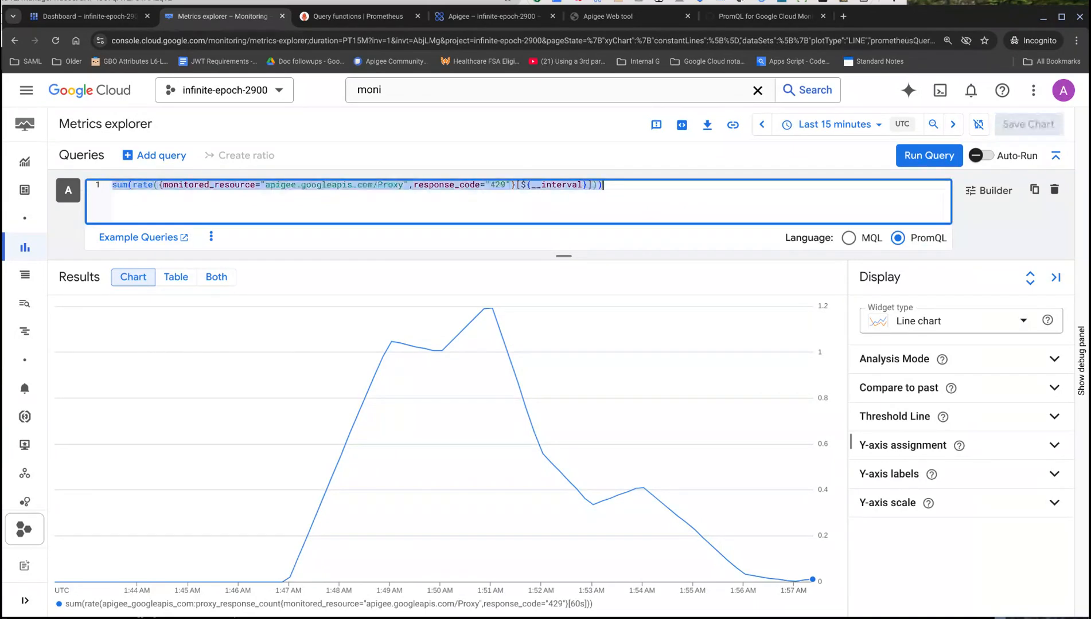
{"action": "key", "text": "ctrl+v"}
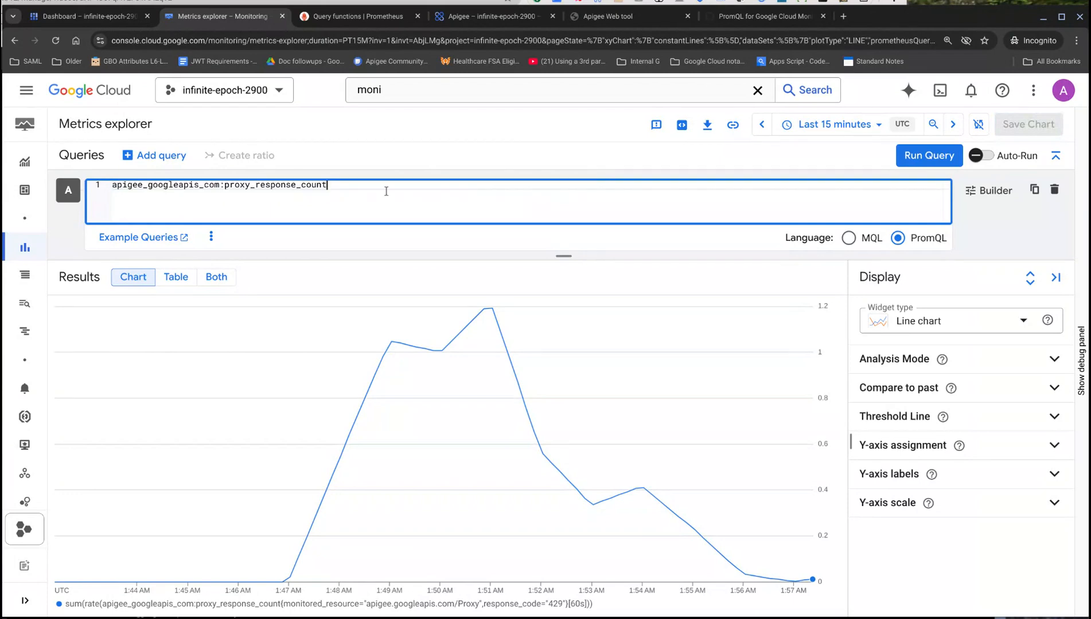
{"action": "left_click", "coordinate": [924, 156]}
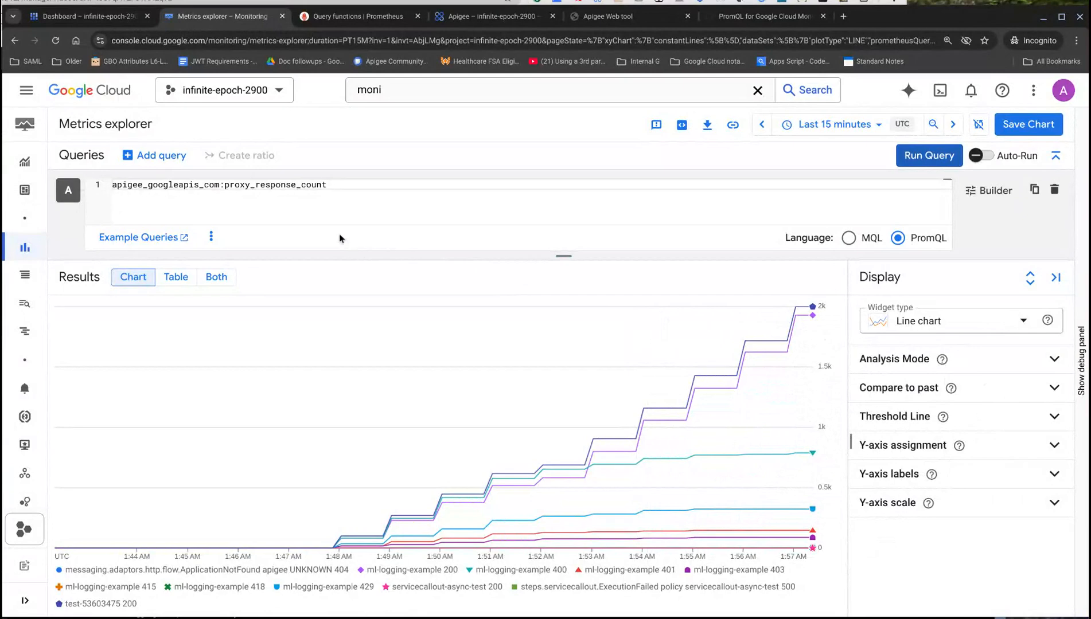
{"action": "mouse_move", "coordinate": [807, 326]}
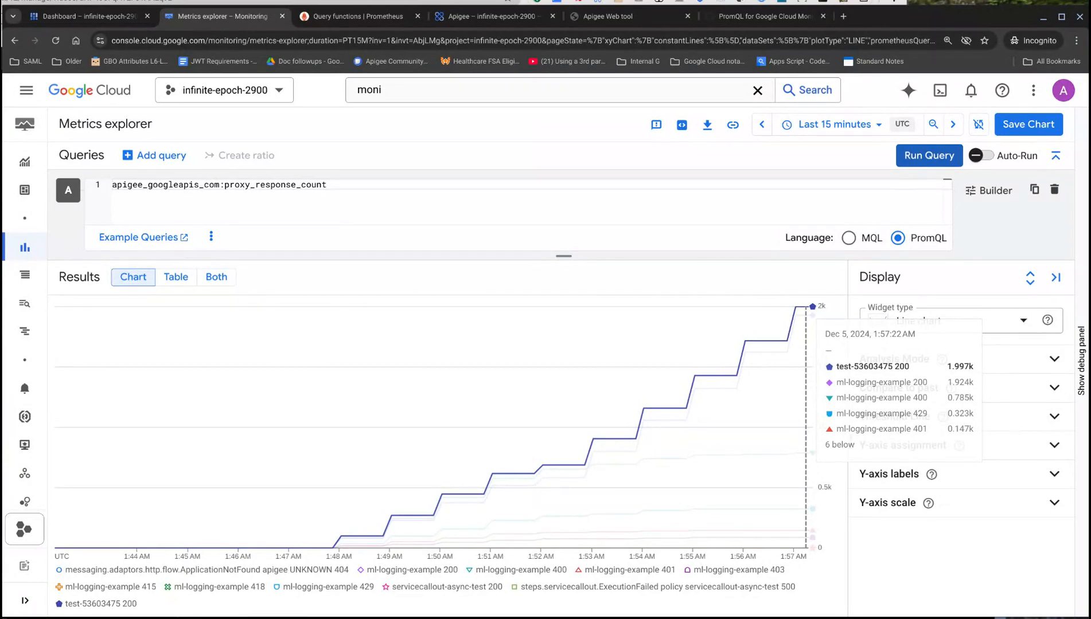
Wrap the proxy_response_count metric in a rate() function over a [1m] window and run the query
{"action": "left_click", "coordinate": [362, 185]}
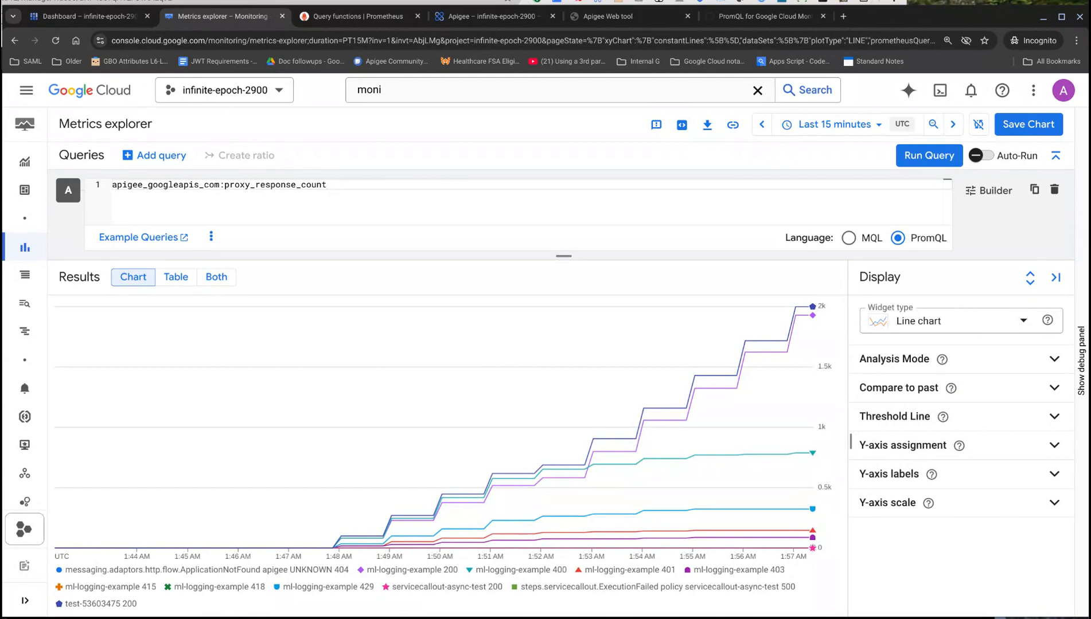
{"action": "left_click", "coordinate": [112, 186]}
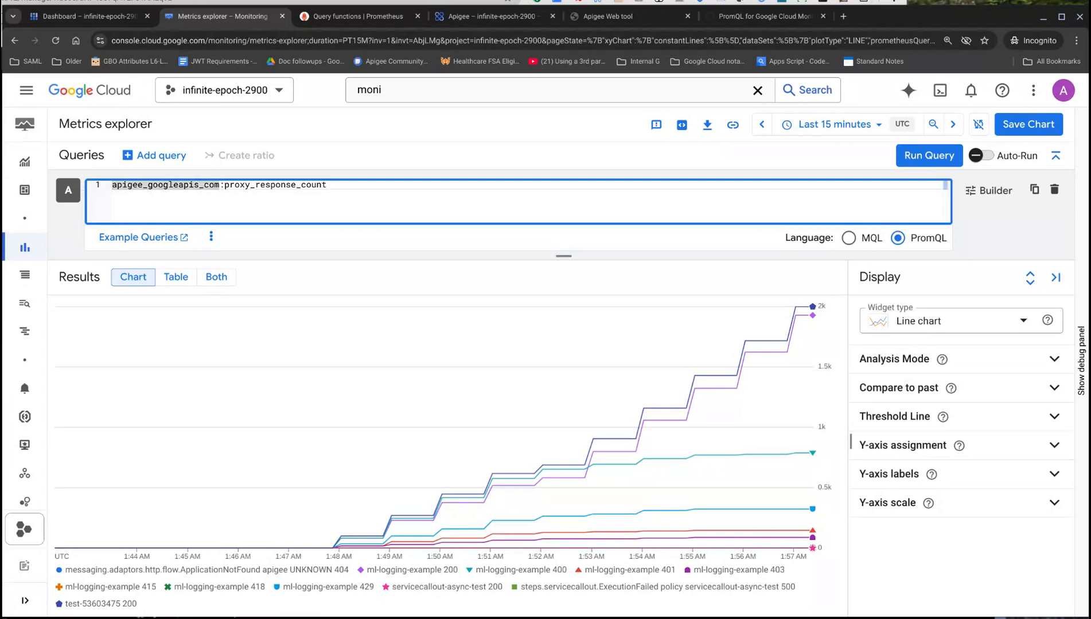
{"action": "type", "text": "ra"}
{"action": "type", "text": "te("}
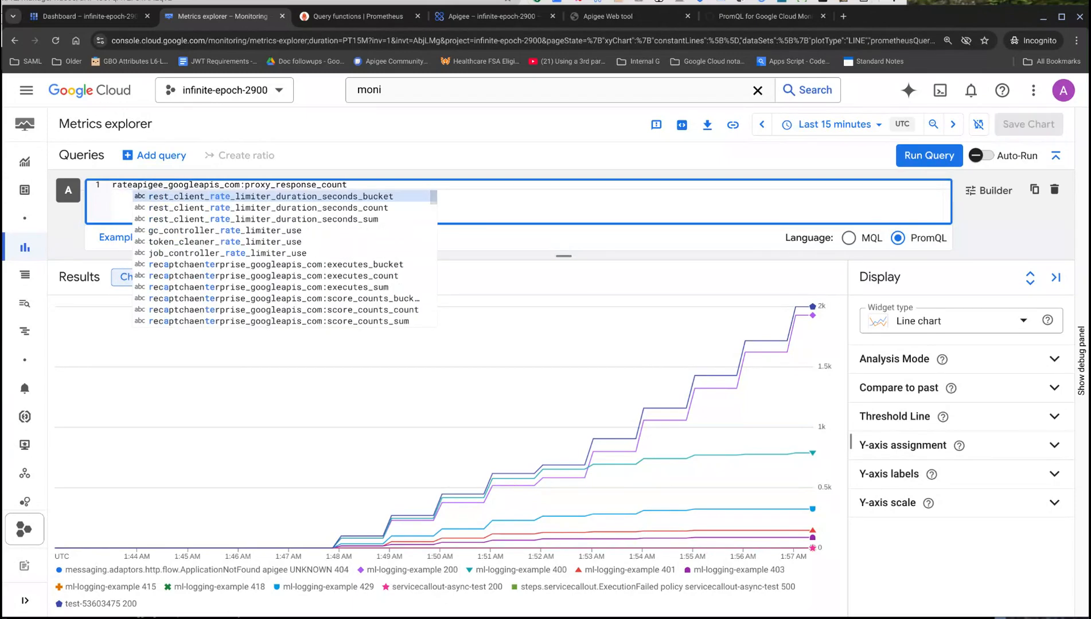
{"action": "key", "text": "End"}
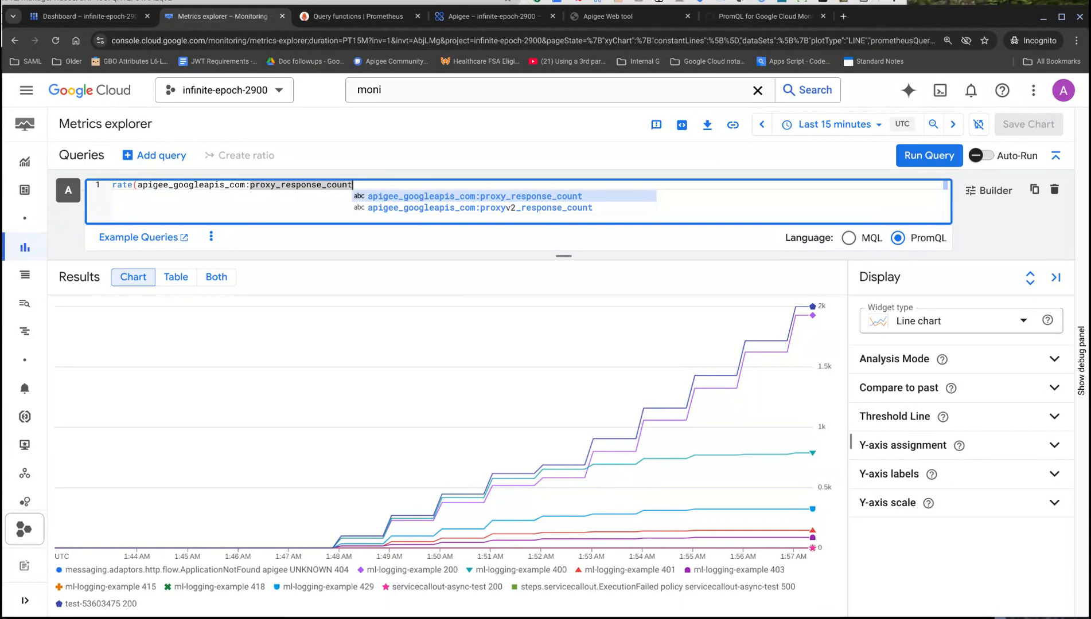
{"action": "type", "text": "["}
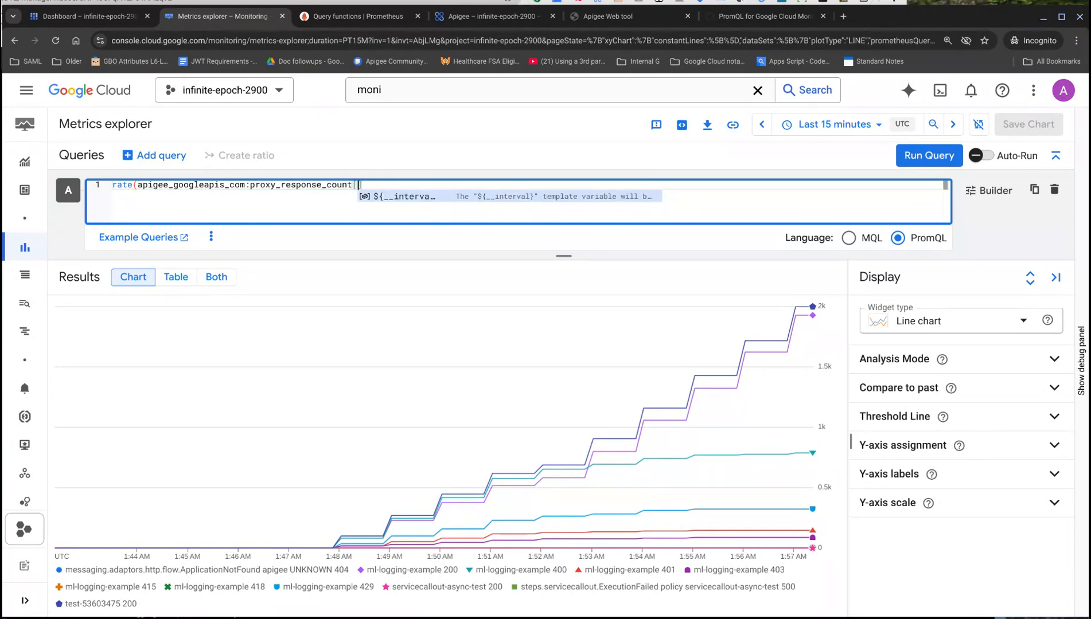
{"action": "type", "text": "1m"}
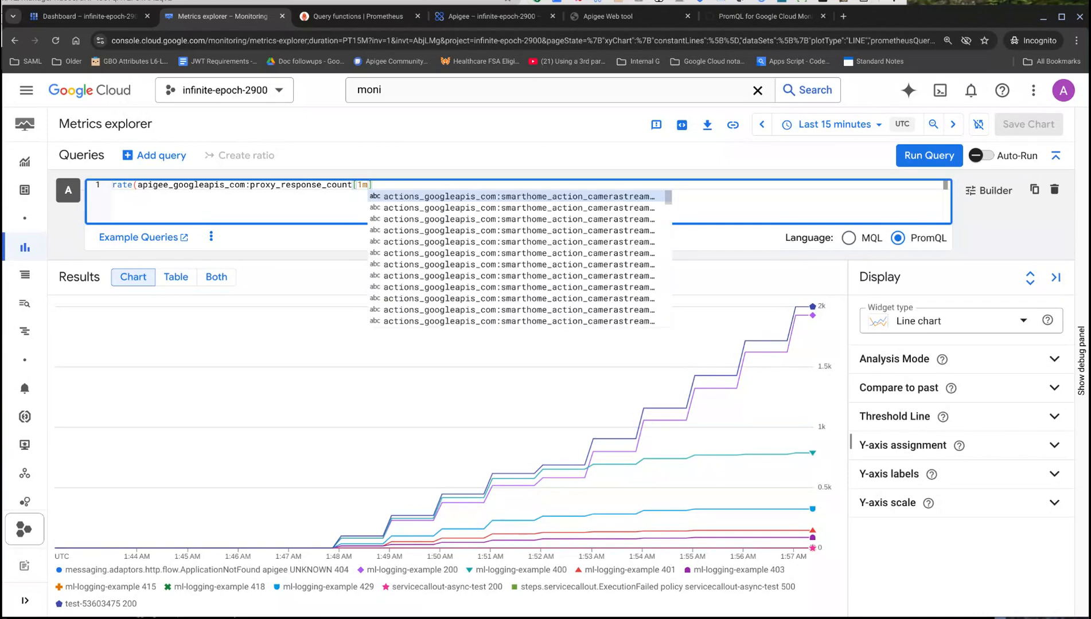
{"action": "type", "text": "])"}
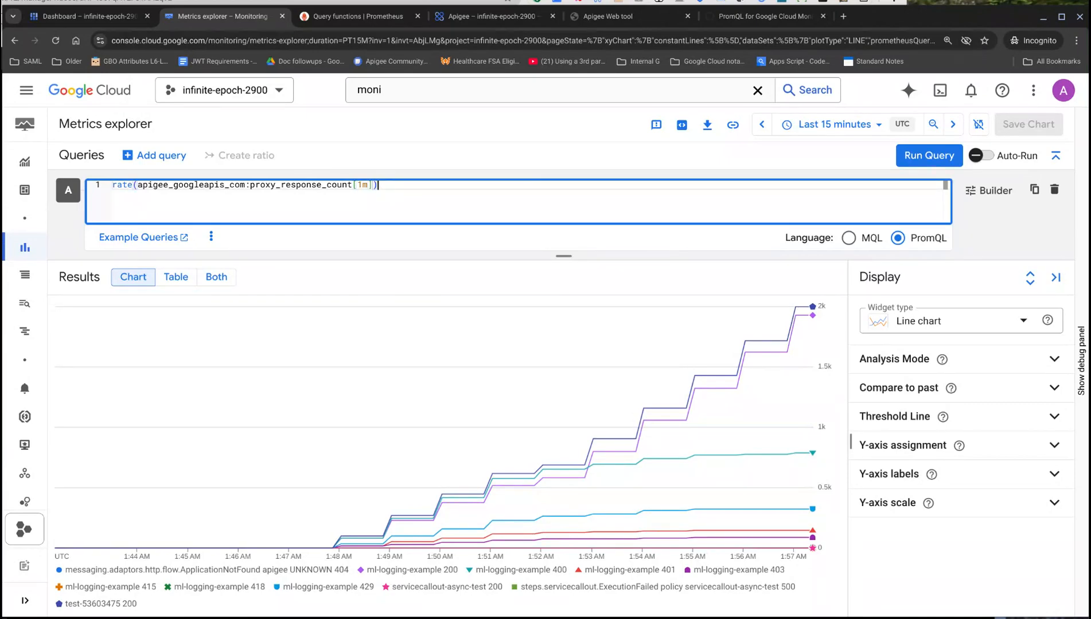
{"action": "left_click", "coordinate": [927, 156]}
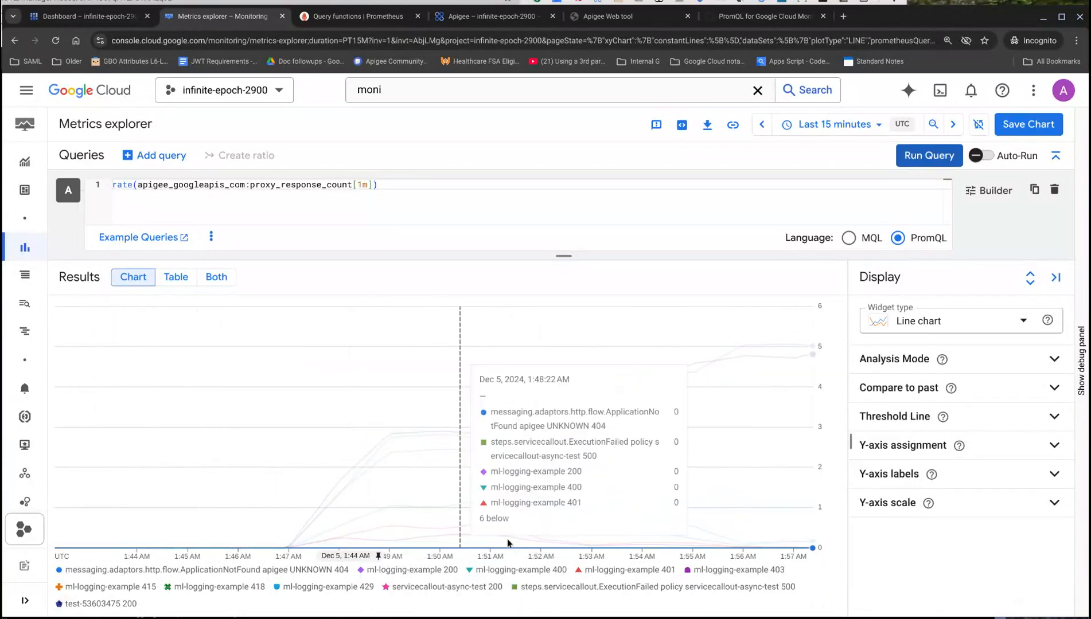
View the rate query's results as a table and rerun the query
{"action": "left_click", "coordinate": [833, 125]}
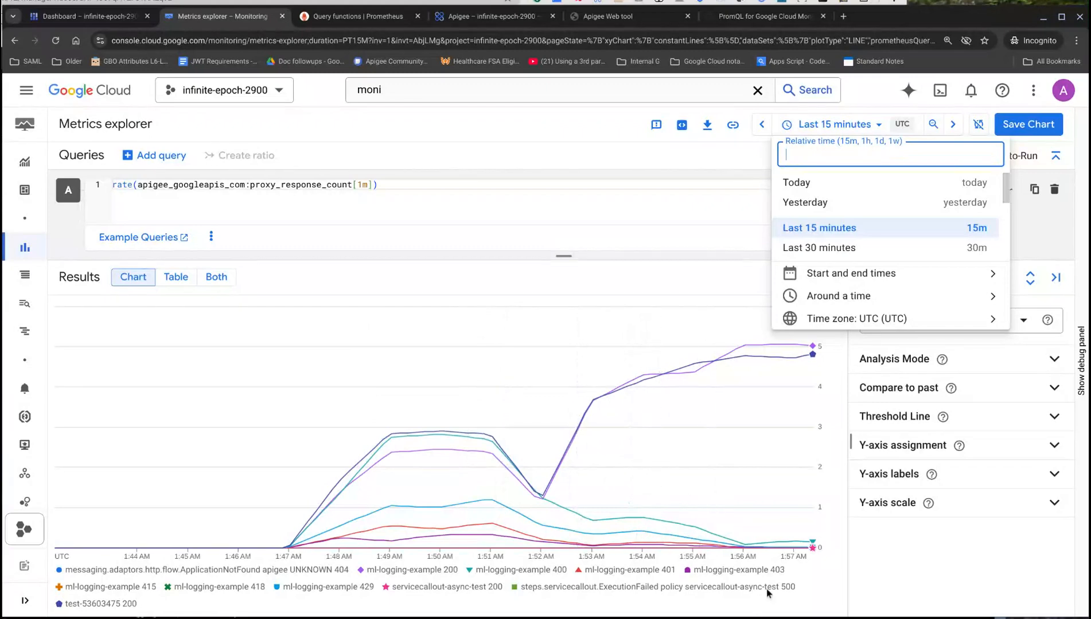
{"action": "left_click", "coordinate": [800, 577]}
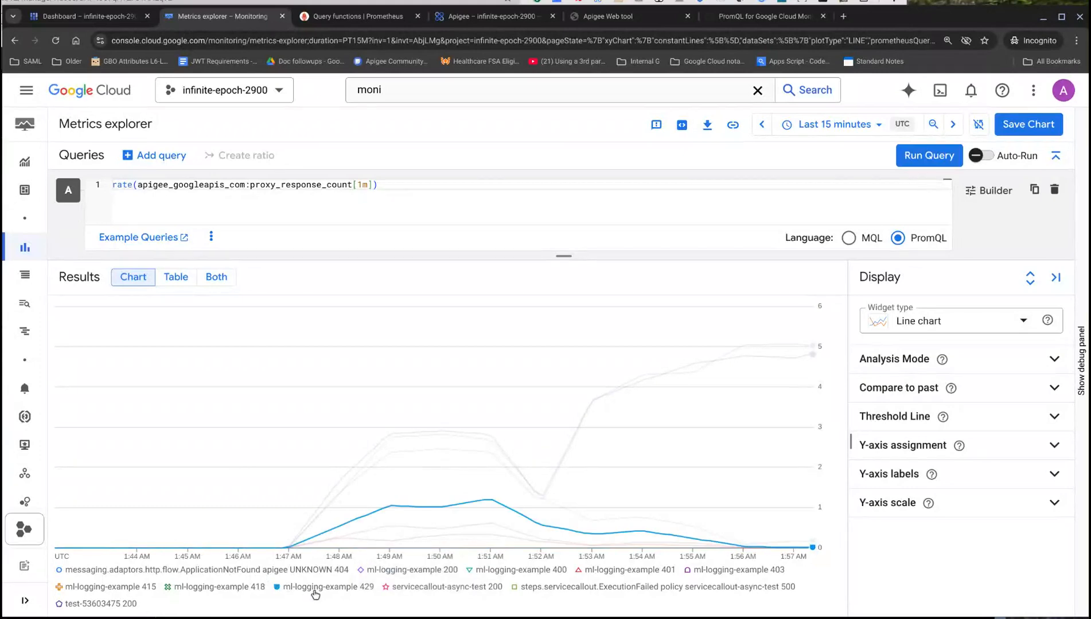
{"action": "left_click", "coordinate": [171, 282]}
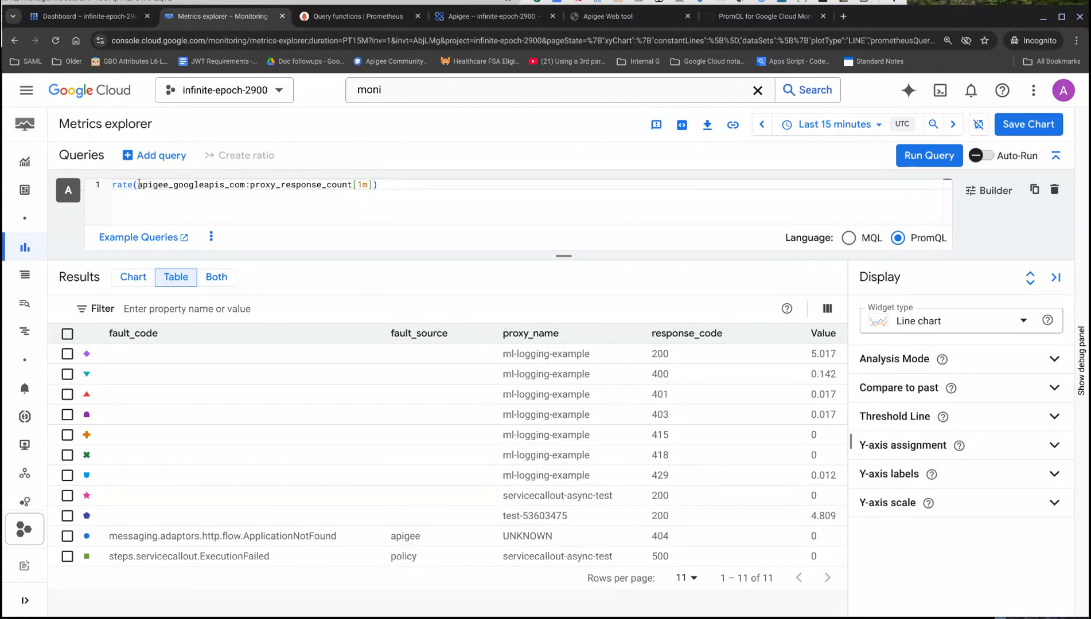
{"action": "left_click_drag", "start_coordinate": [139, 184], "coordinate": [117, 183]}
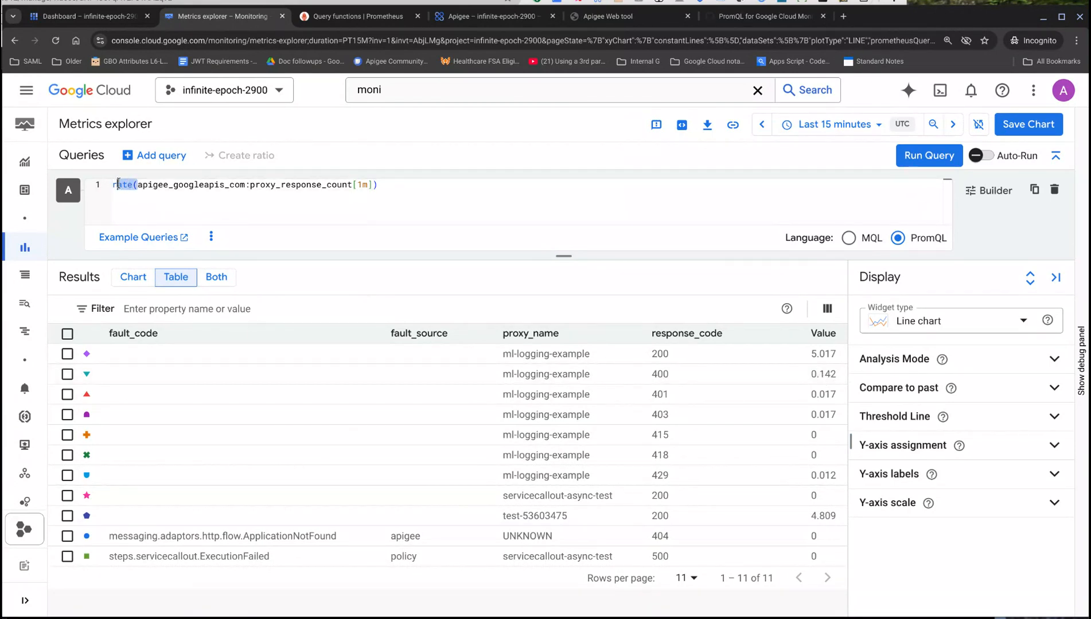
{"action": "left_click", "coordinate": [947, 161]}
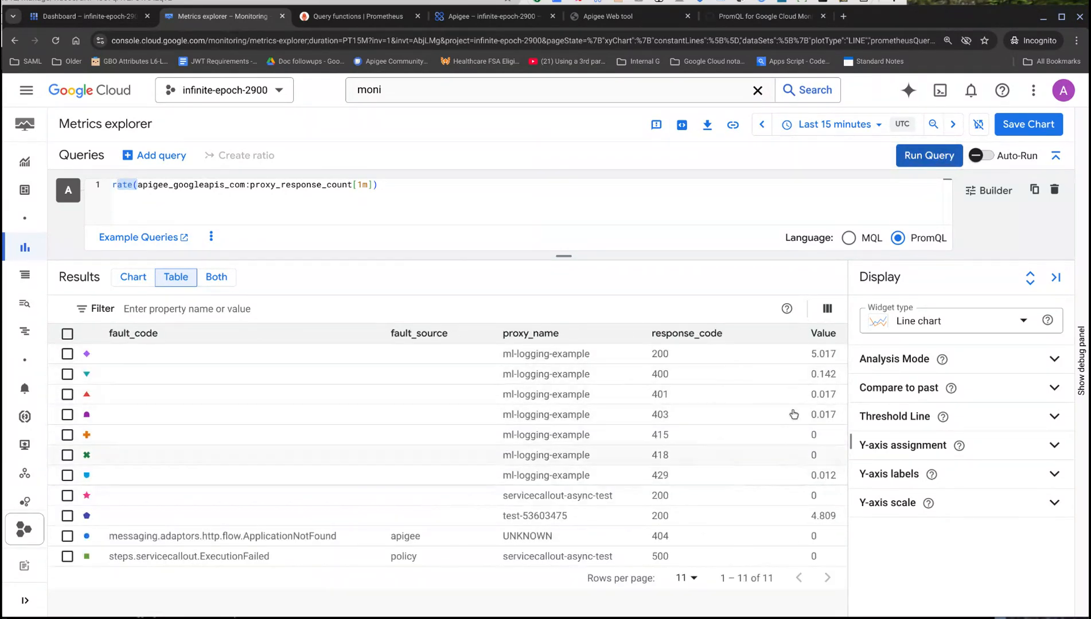
Add a proxy_name="ml-logging-example" filter to the rate query, run it, and show the results as a chart
{"action": "double_click", "coordinate": [347, 183]}
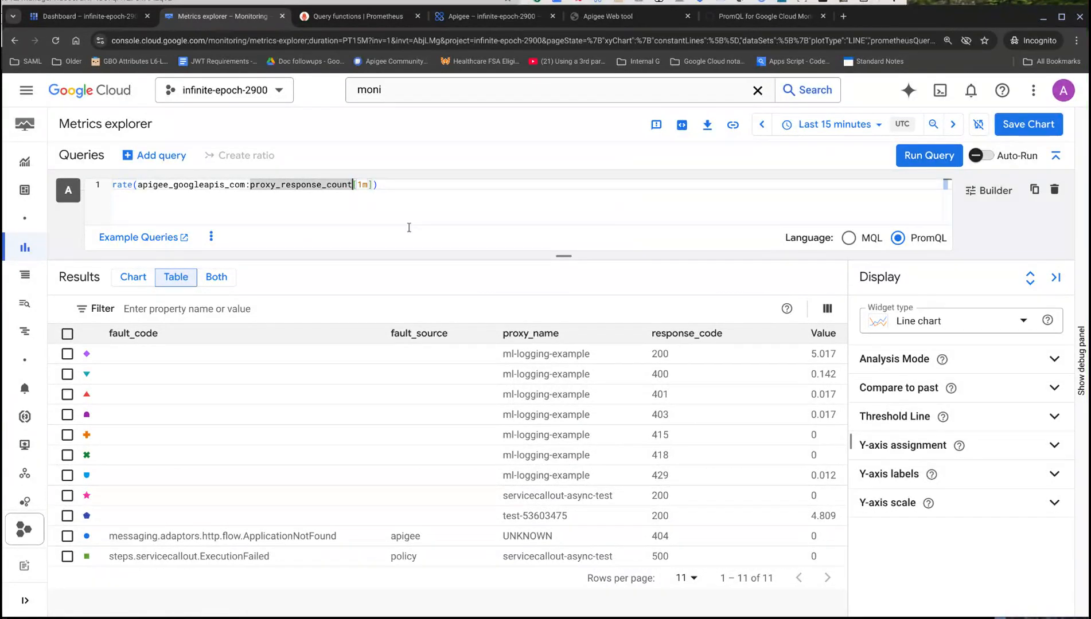
{"action": "type", "text": "{"}
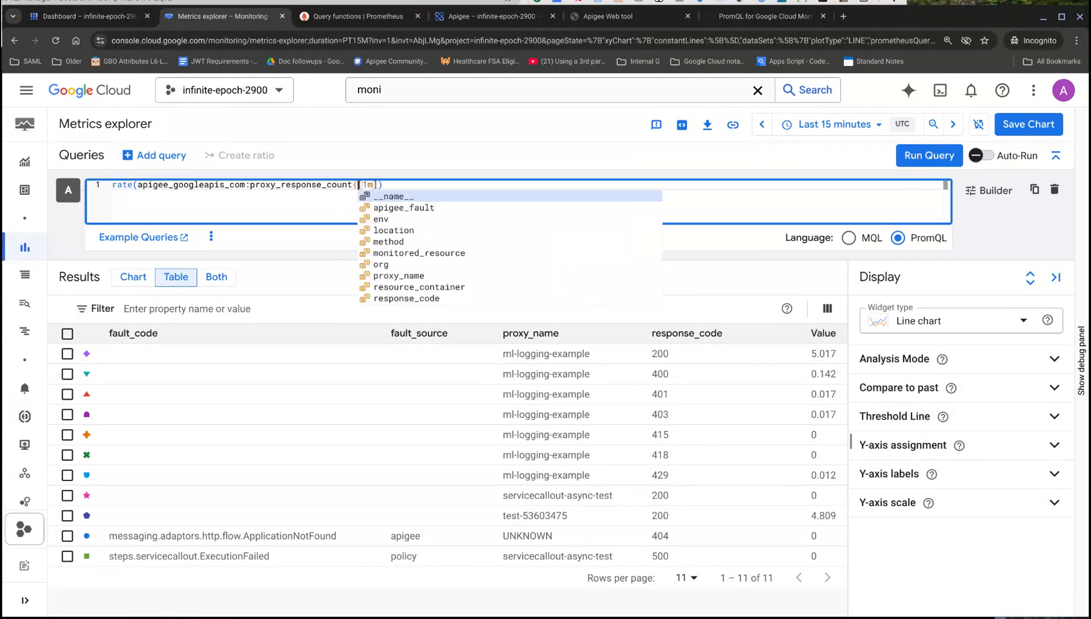
{"action": "key", "text": "Escape"}
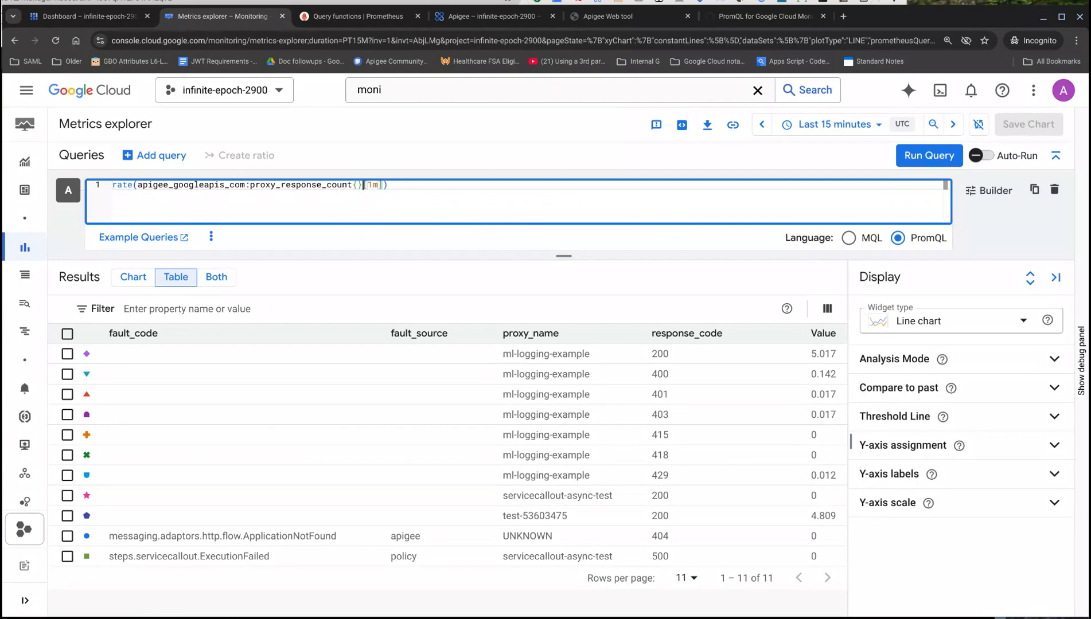
{"action": "key", "text": "Left"}
{"action": "key", "text": "Return"}
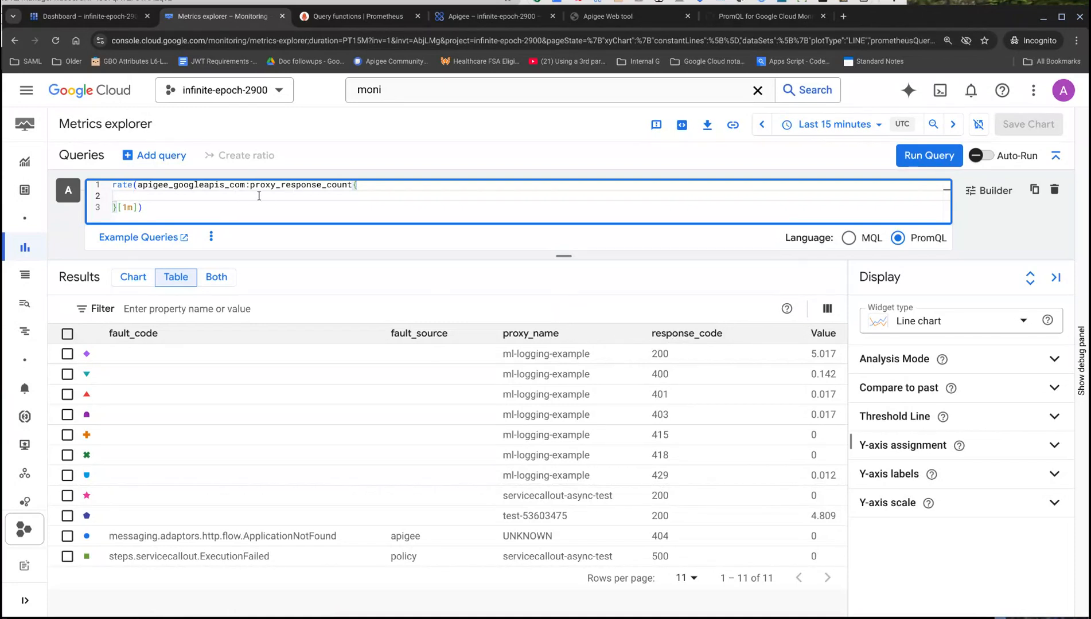
{"action": "type", "text": "proxy"}
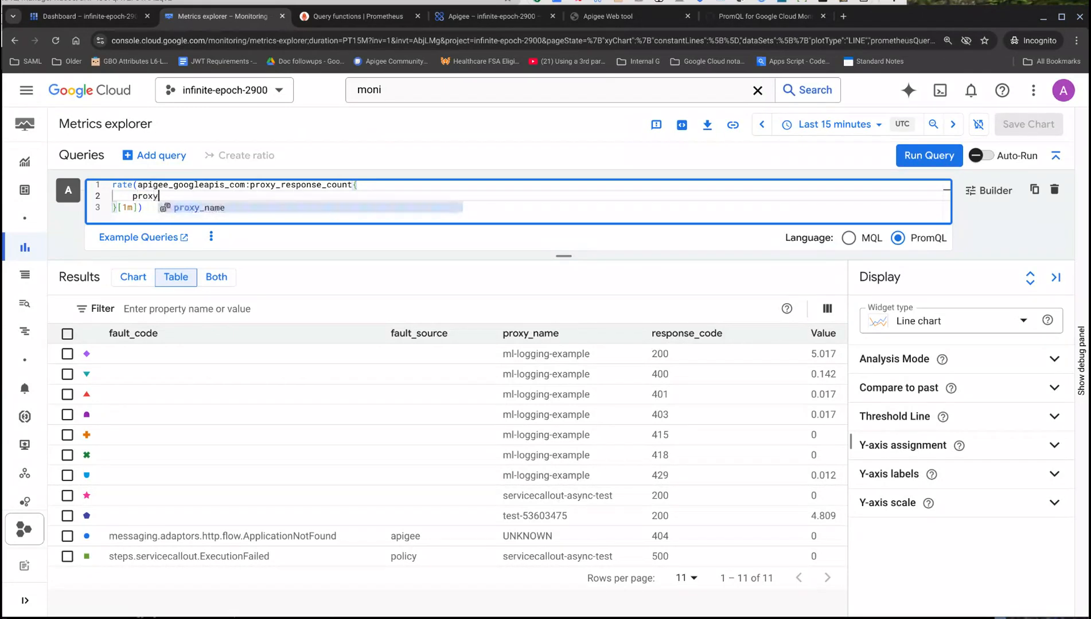
{"action": "type", "text": "_name="}
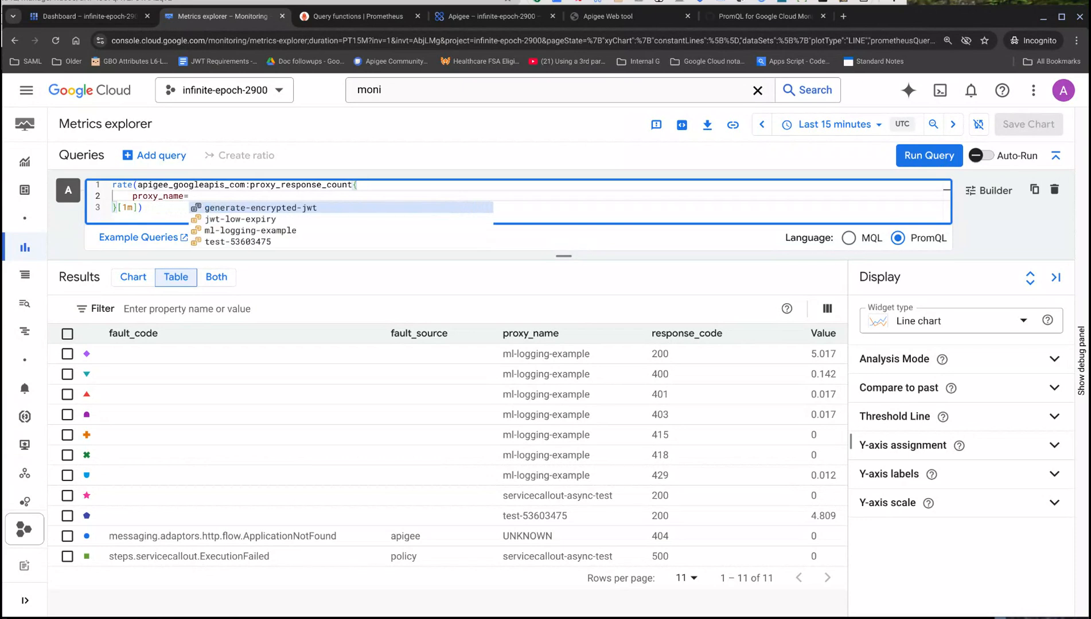
{"action": "type", "text": "\"ml-lo"}
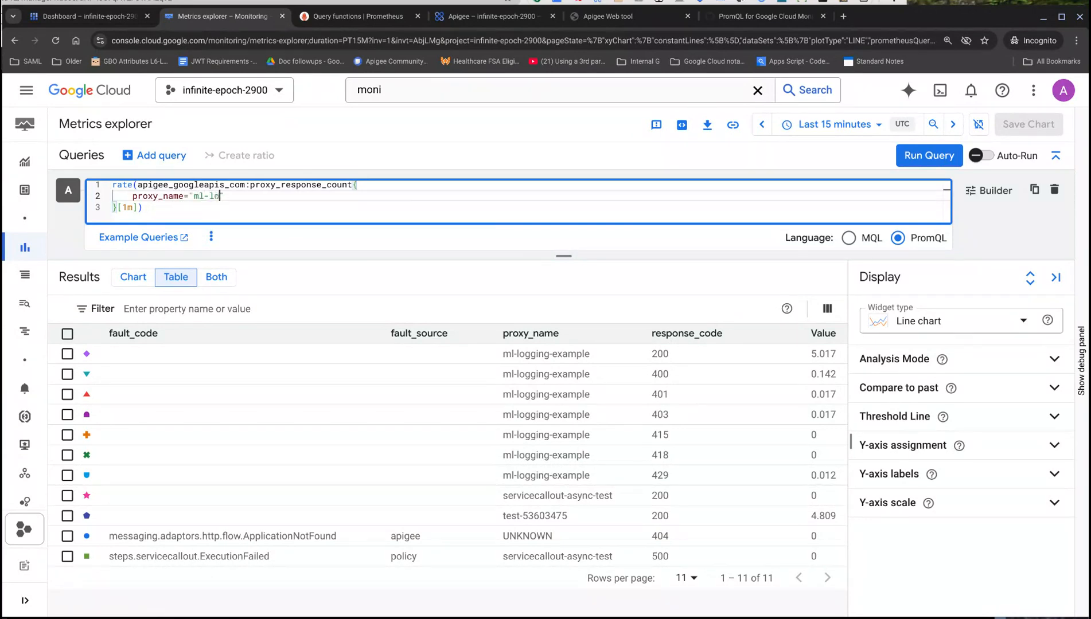
{"action": "type", "text": "gging-example"}
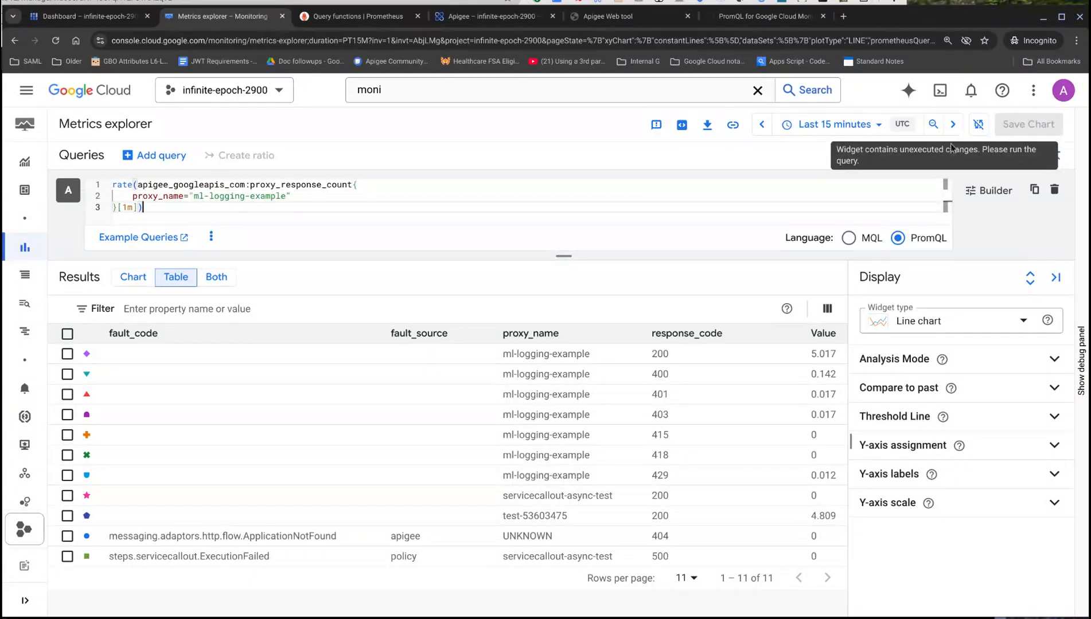
{"action": "left_click", "coordinate": [913, 163]}
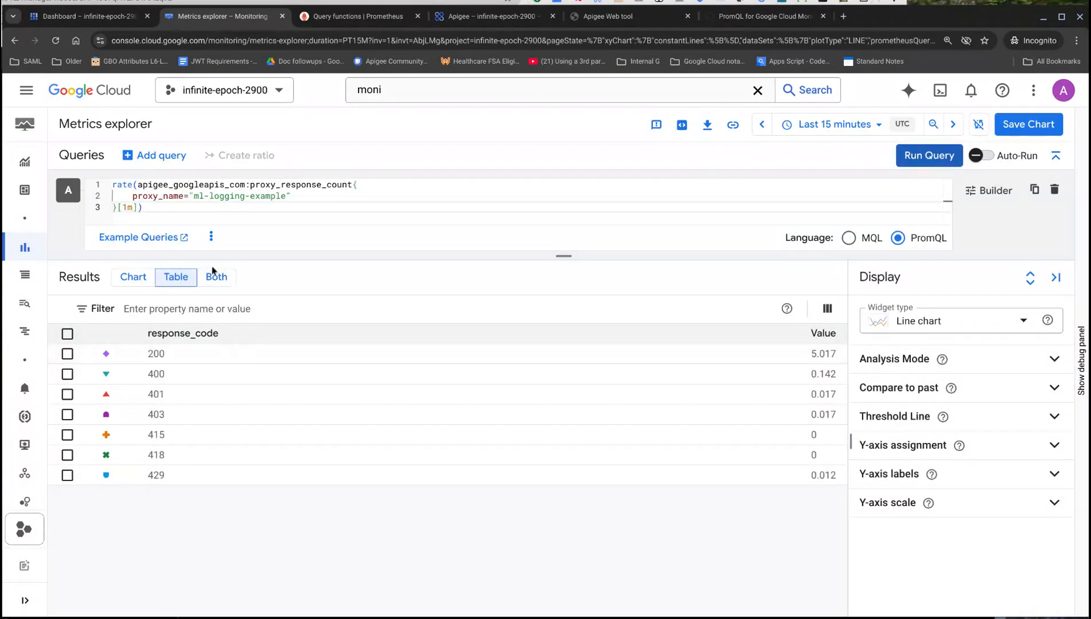
{"action": "left_click", "coordinate": [128, 280]}
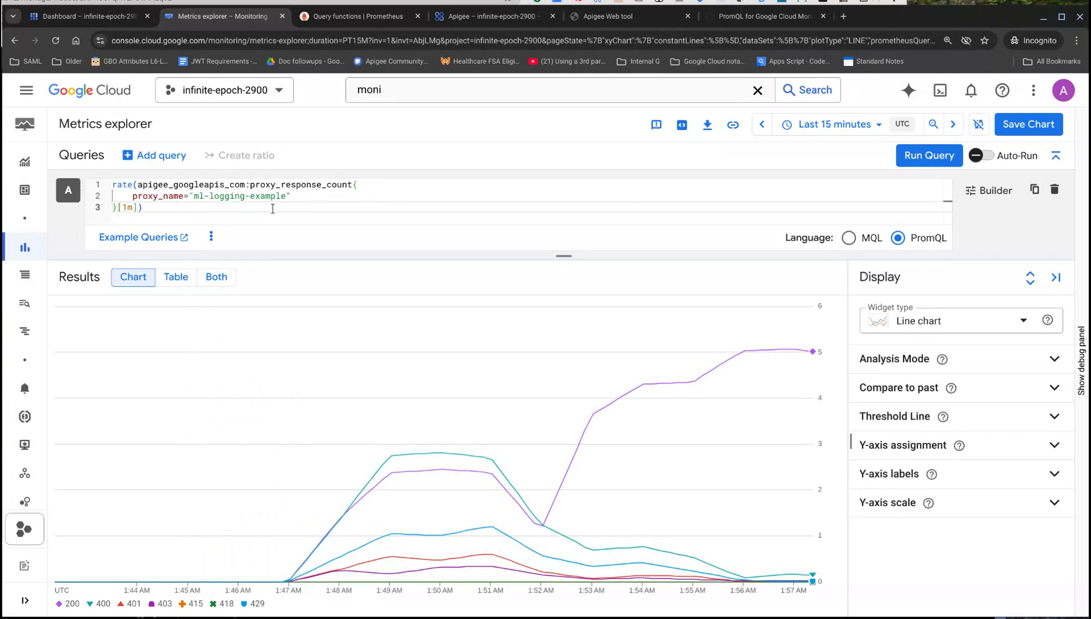
Add a response_code="400" filter after the proxy_name filter in the rate query and run it
{"action": "left_click", "coordinate": [300, 199]}
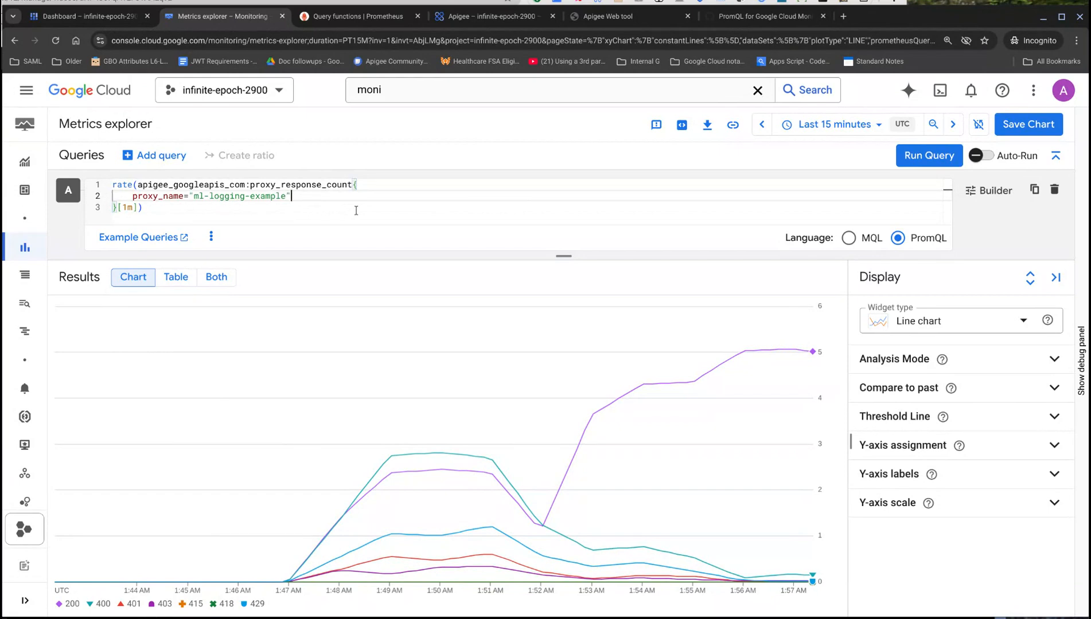
{"action": "type", "text": ","}
{"action": "key", "text": "Return"}
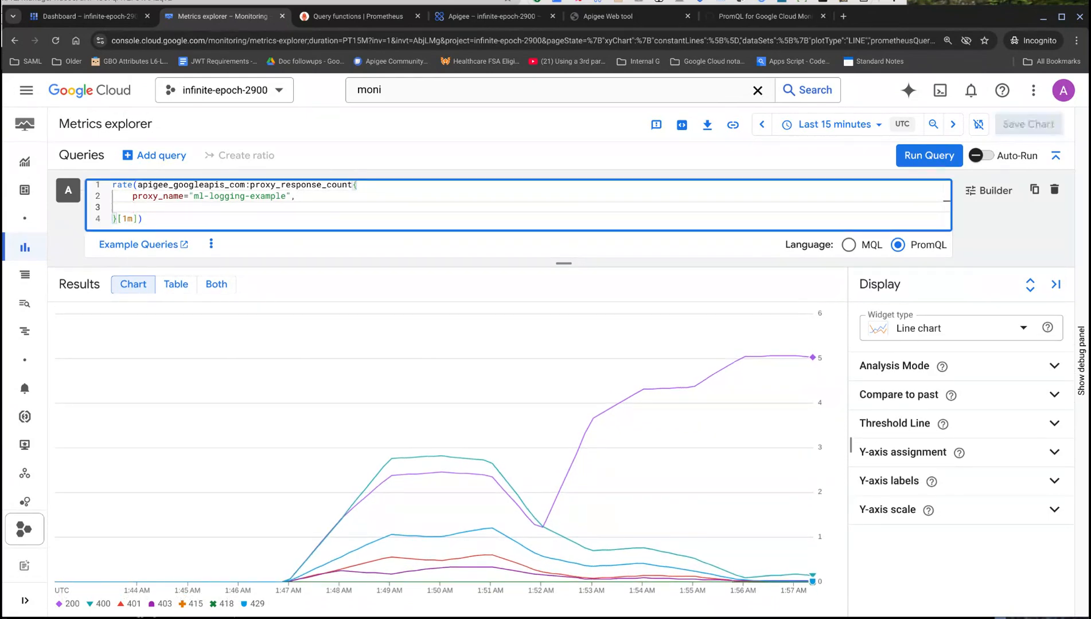
{"action": "type", "text": "respon"}
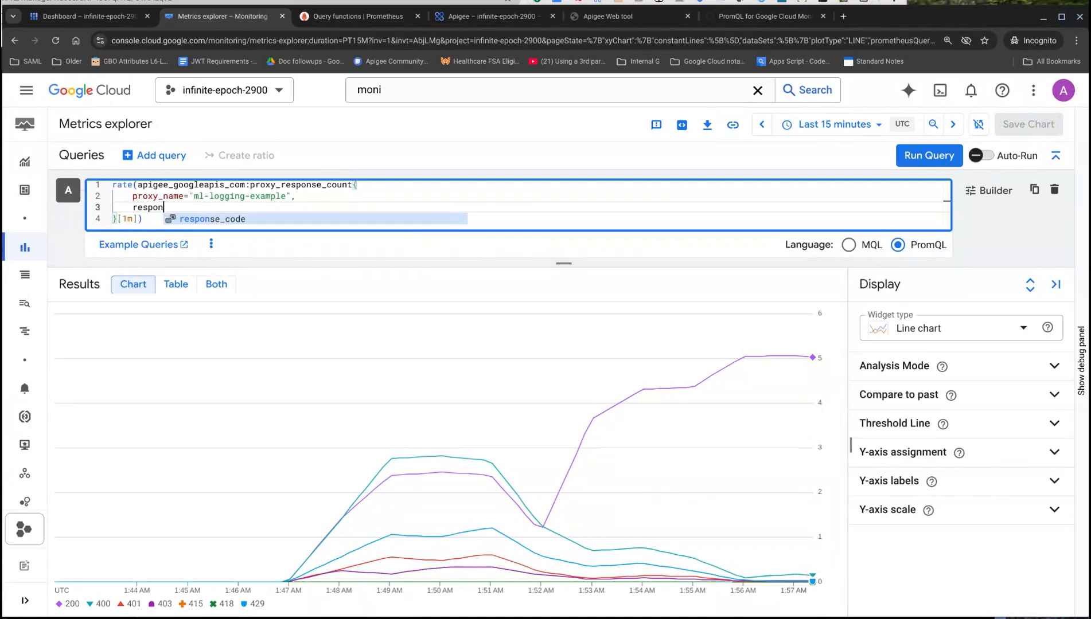
{"action": "left_click", "coordinate": [233, 222]}
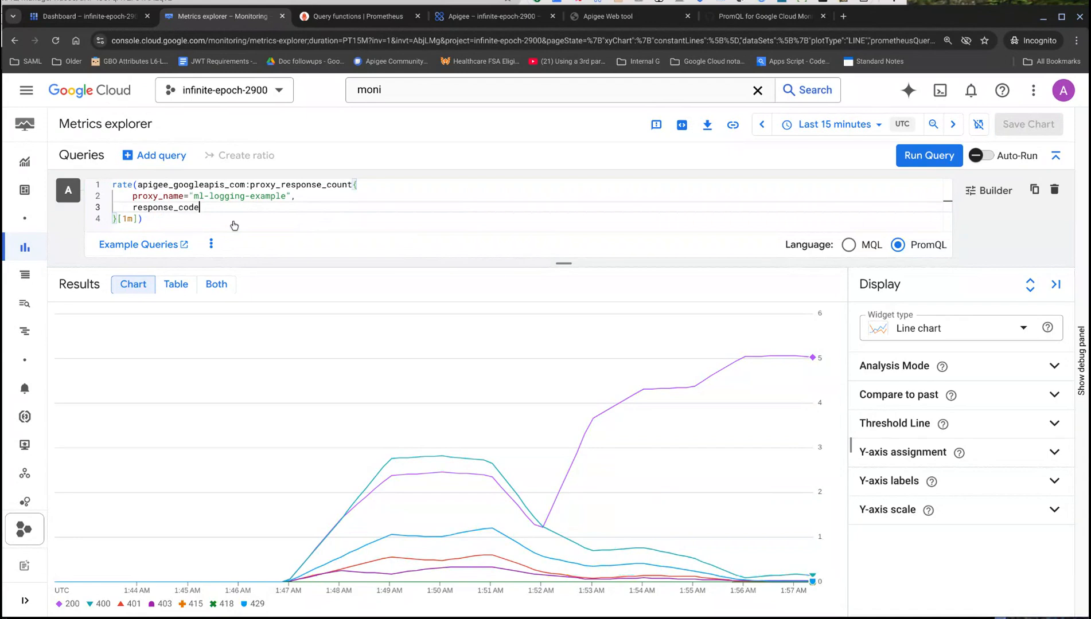
{"action": "type", "text": "=\"400"}
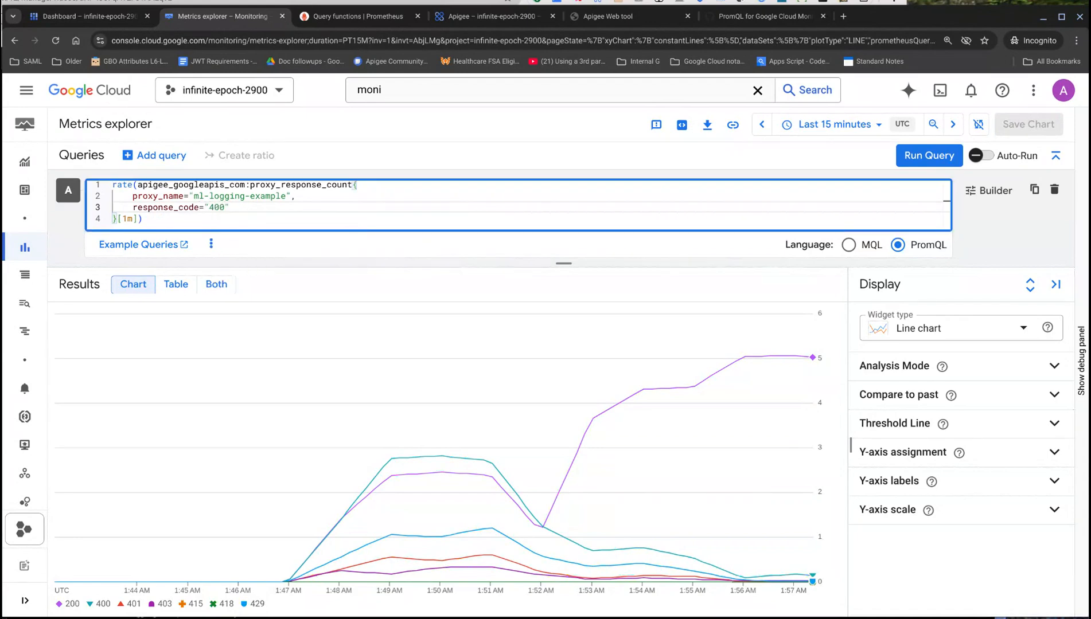
{"action": "left_click", "coordinate": [924, 154]}
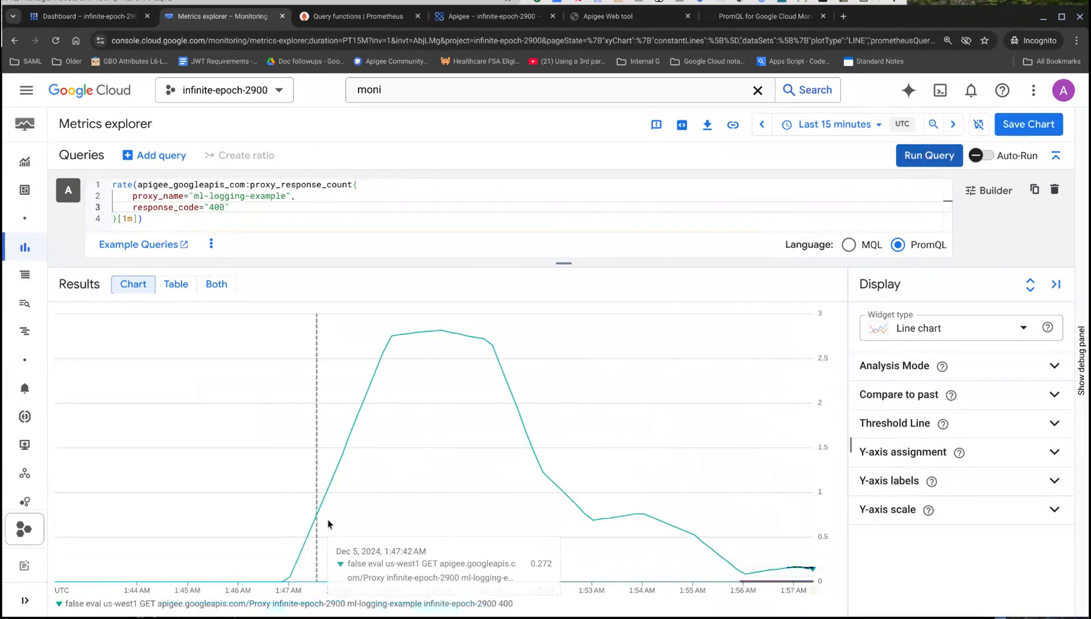
Change the response_code filter value to "200" and run the query
{"action": "double_click", "coordinate": [216, 207]}
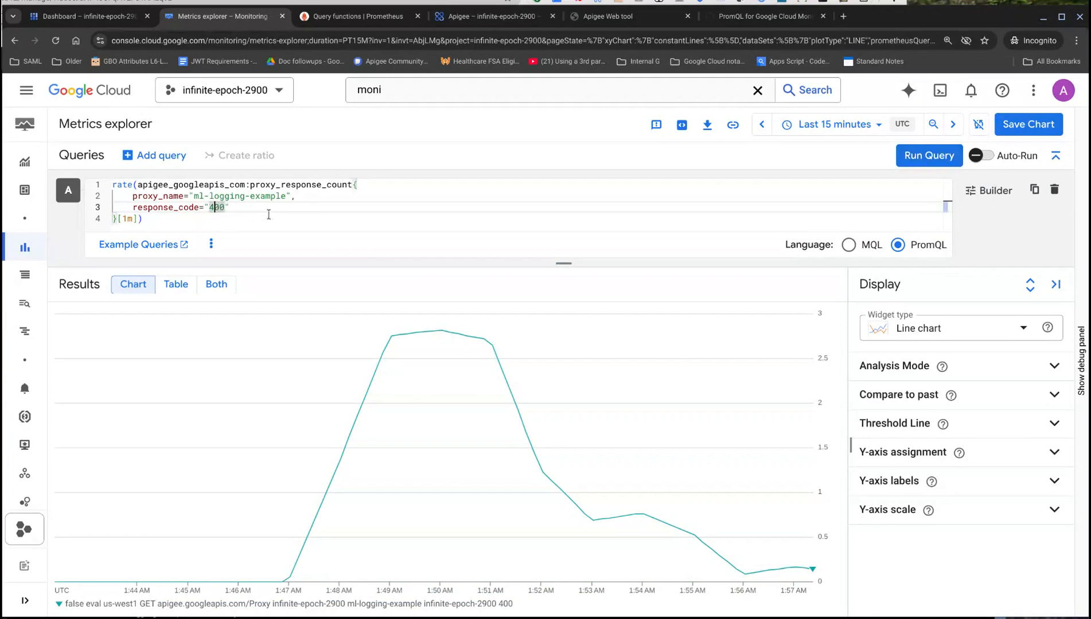
{"action": "type", "text": "200"}
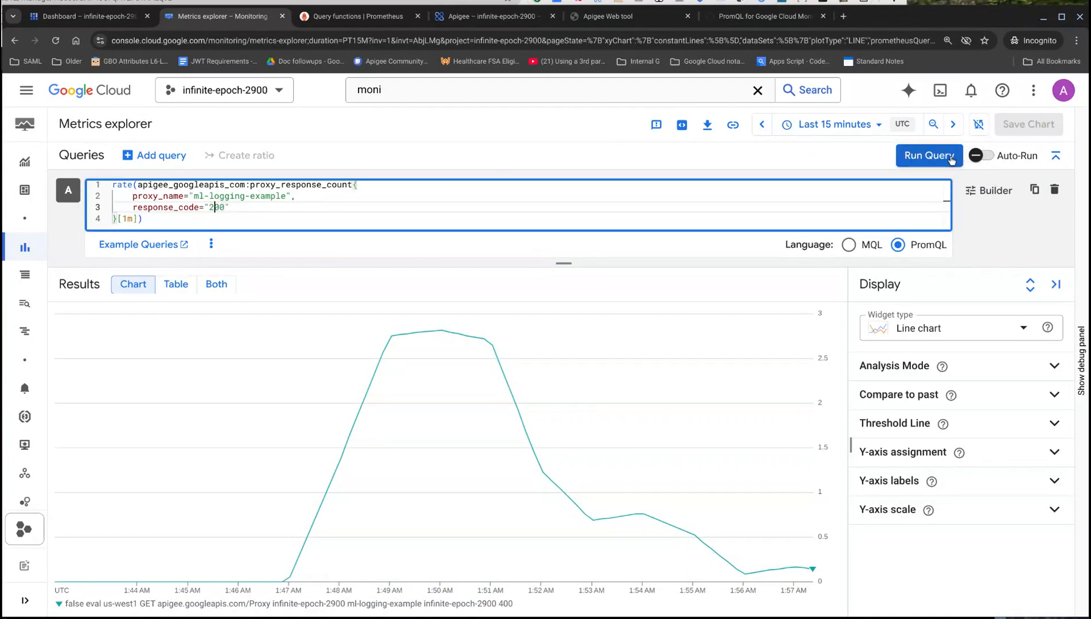
{"action": "left_click", "coordinate": [949, 158]}
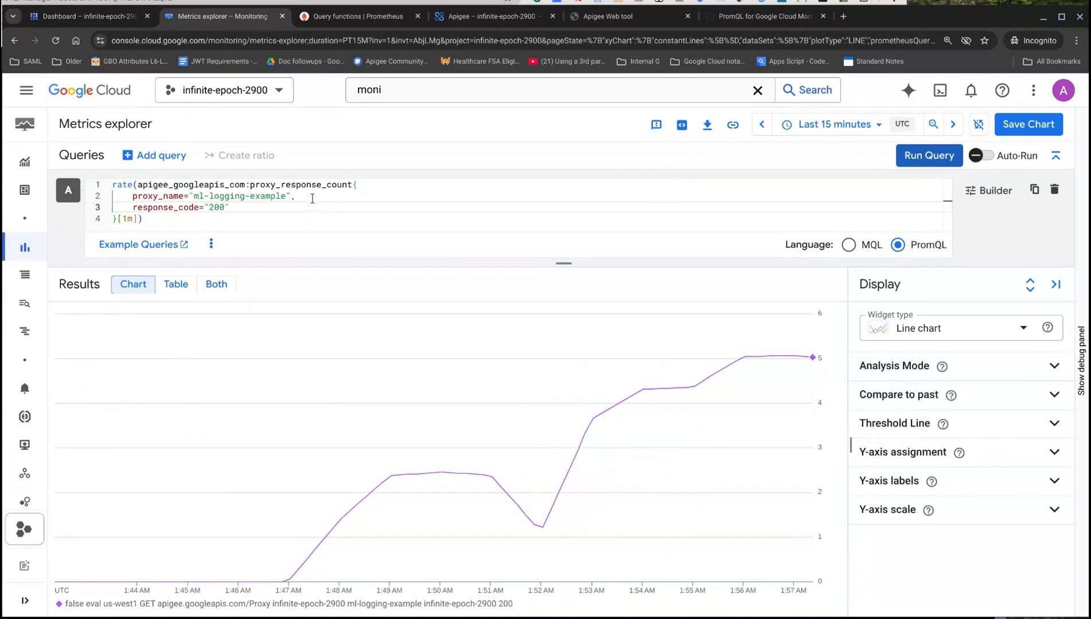
Remove the proxy_name filter line, set the response_code filter to "400", and run the query
{"action": "left_click", "coordinate": [304, 196]}
{"action": "left_click_drag", "start_coordinate": [304, 196], "coordinate": [105, 195]}
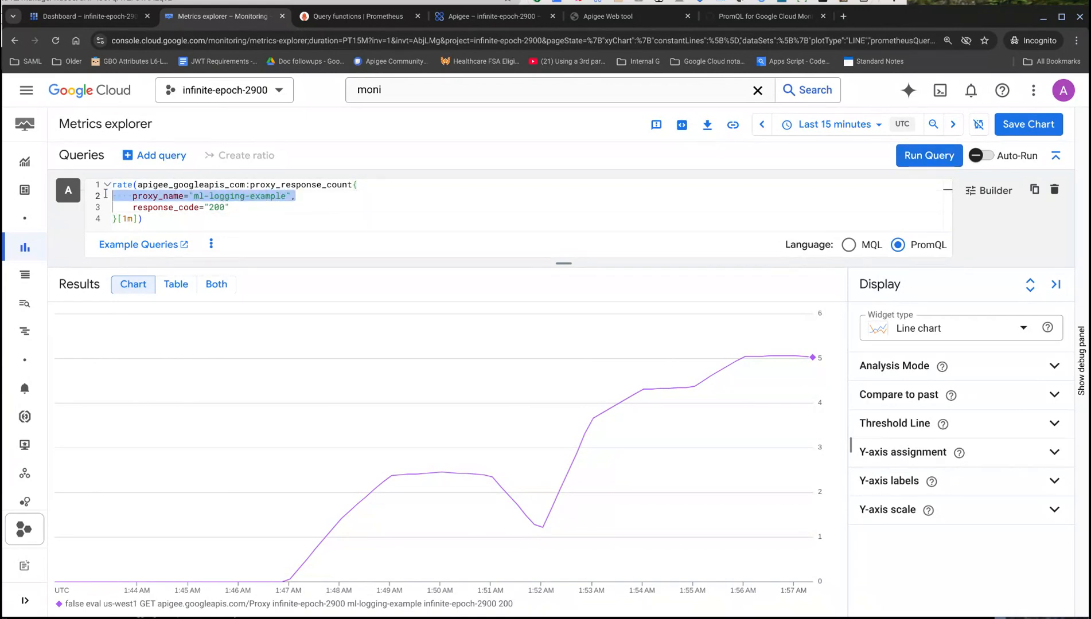
{"action": "key", "text": "BackSpace"}
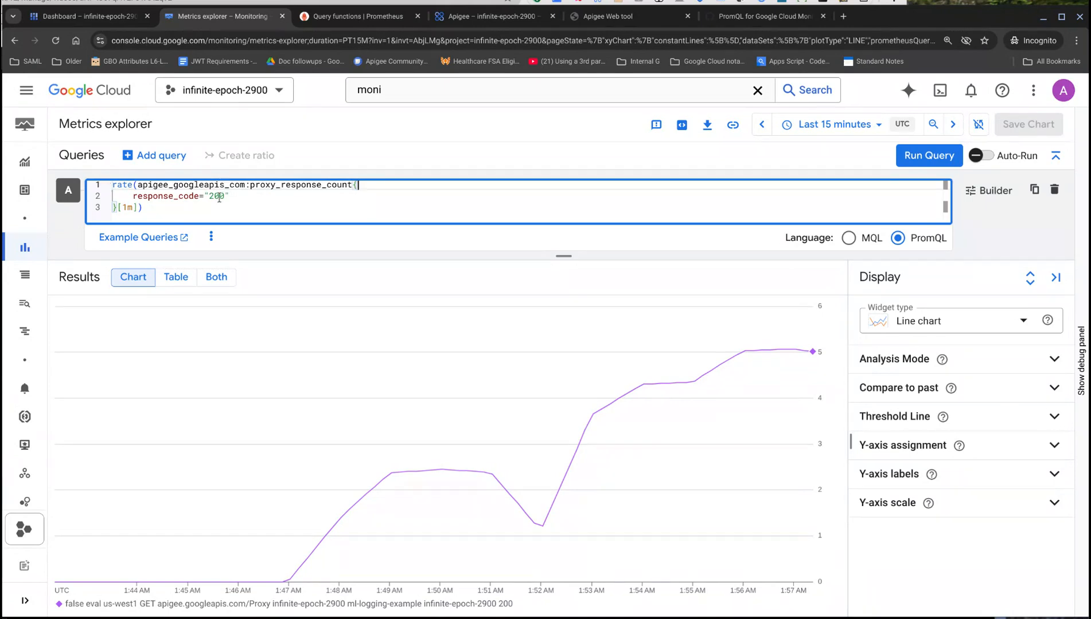
{"action": "left_click", "coordinate": [215, 196]}
{"action": "key", "text": "BackSpace"}
{"action": "type", "text": "4"}
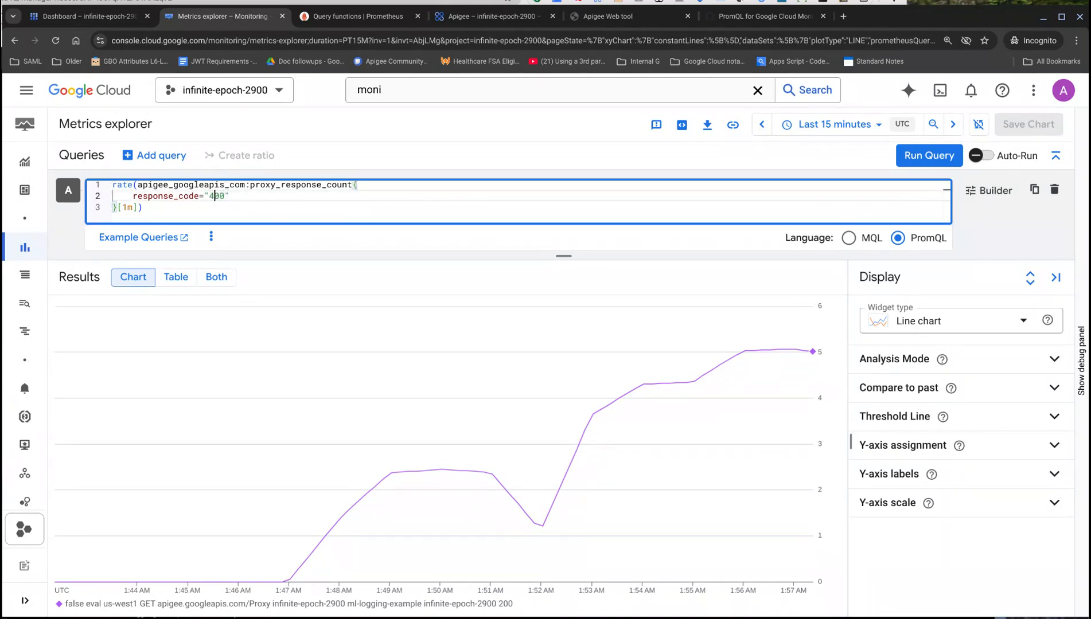
{"action": "left_click", "coordinate": [920, 159]}
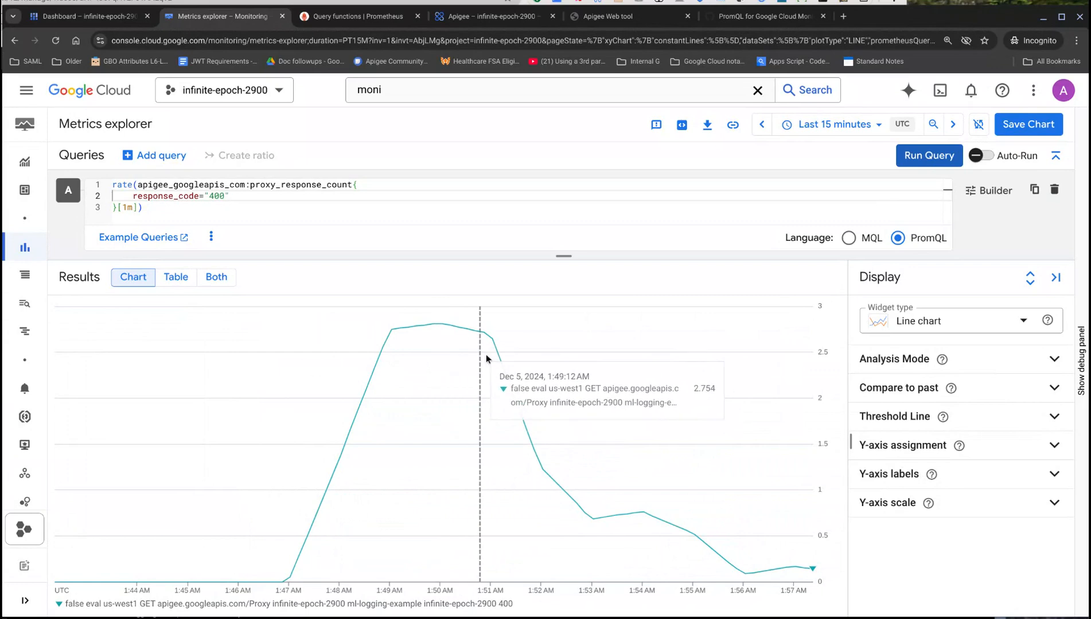
Change the response_code filter value to "401" and run the query
{"action": "mouse_move", "coordinate": [10, 454]}
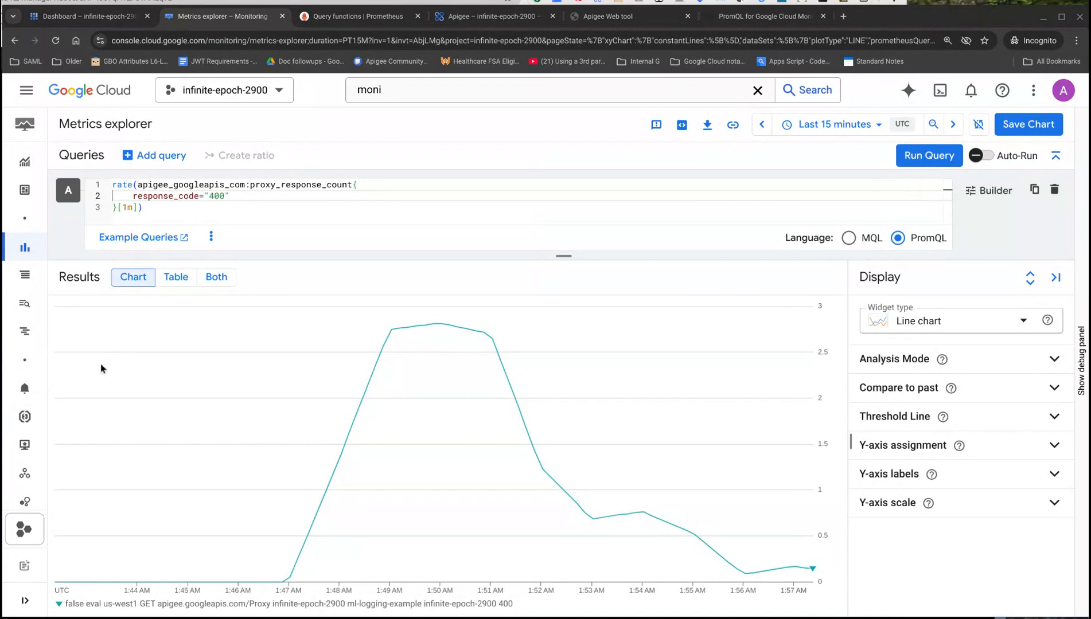
{"action": "left_click", "coordinate": [198, 196]}
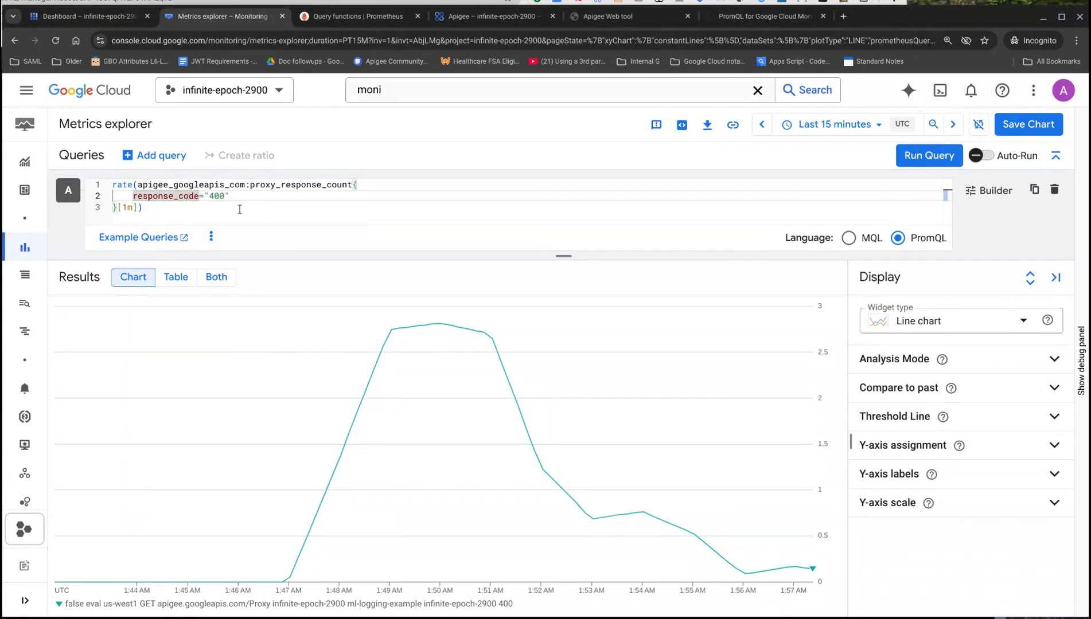
{"action": "left_click", "coordinate": [223, 196]}
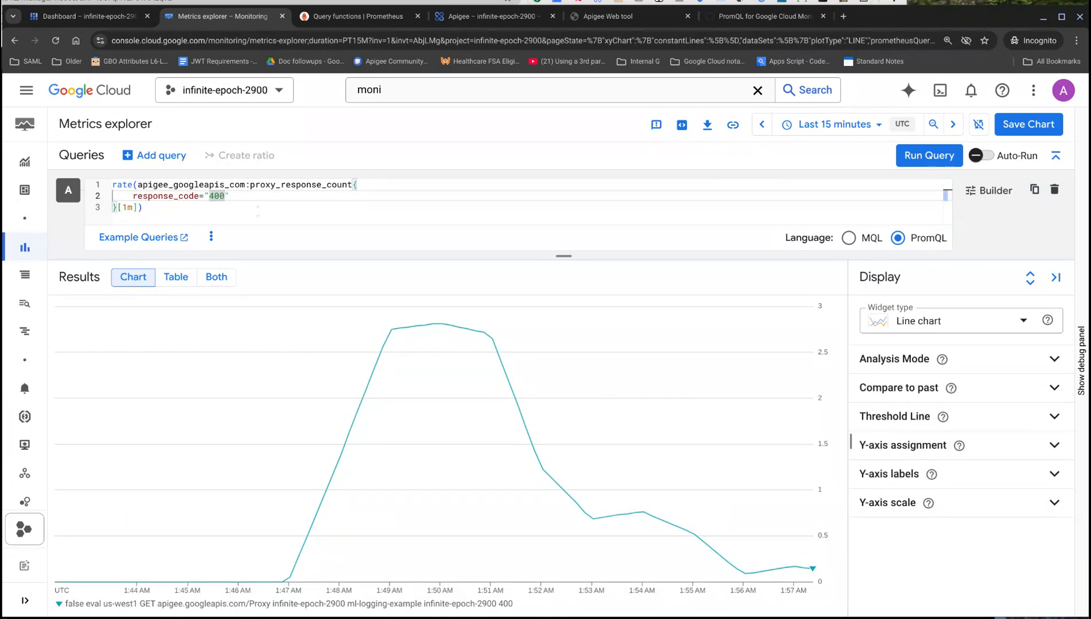
{"action": "key", "text": "BackSpace"}
{"action": "type", "text": "1"}
{"action": "left_click", "coordinate": [927, 156]}
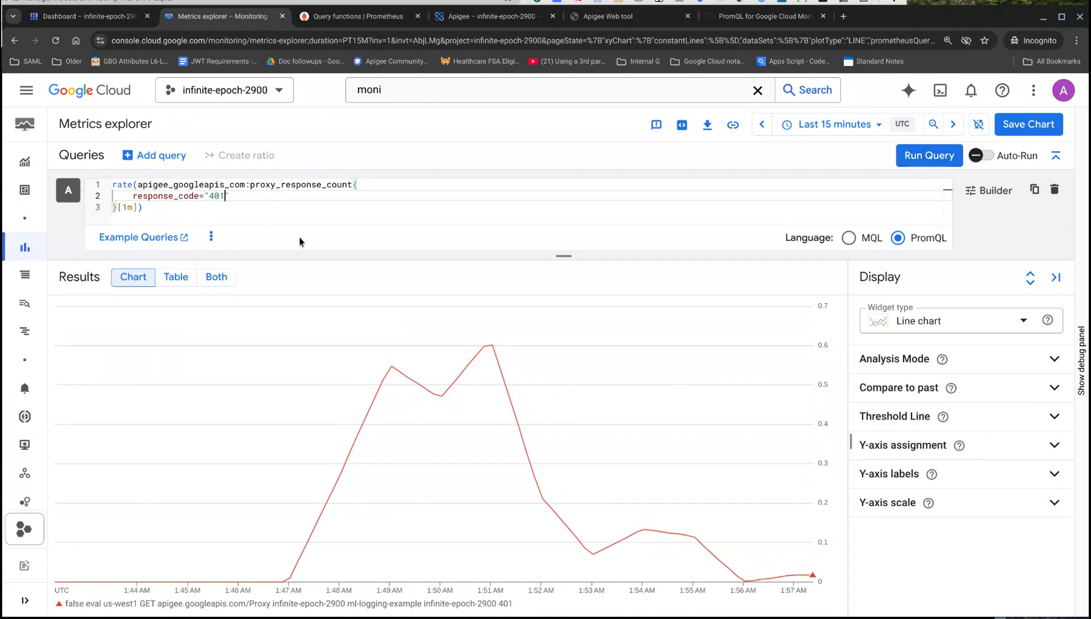
Try to match all response codes from 400 upward by changing the filter to response_code>="400" and running the query
{"action": "key", "text": "BackSpace"}
{"action": "type", "text": "0"}
{"action": "key", "text": "Left"}
{"action": "key", "text": "Left"}
{"action": "key", "text": "Left"}
{"action": "key", "text": "Left"}
{"action": "key", "text": "Left"}
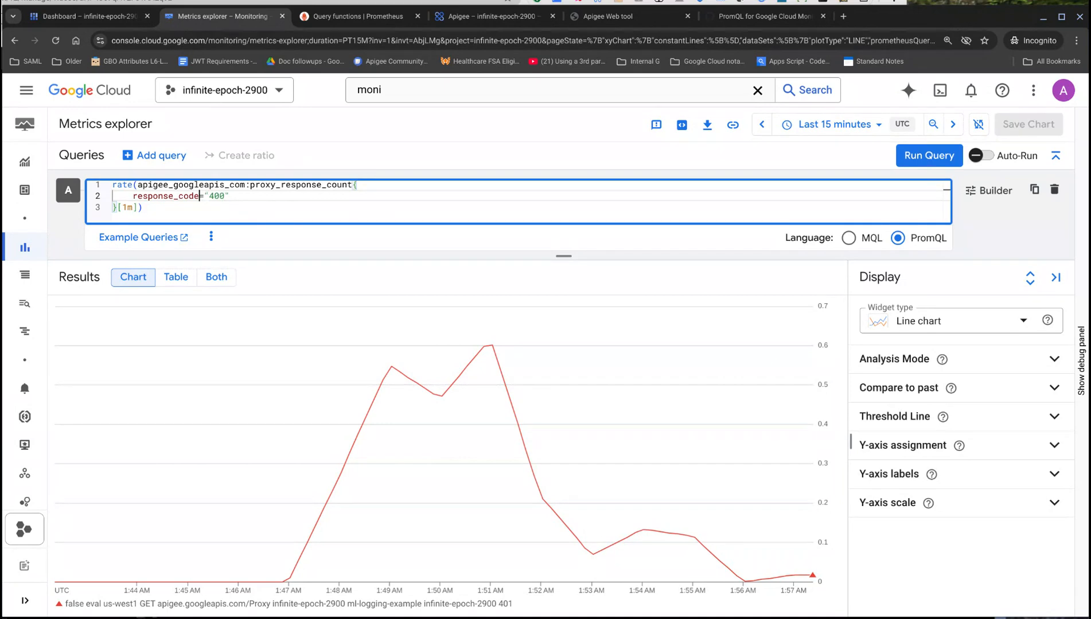
{"action": "type", "text": ">"}
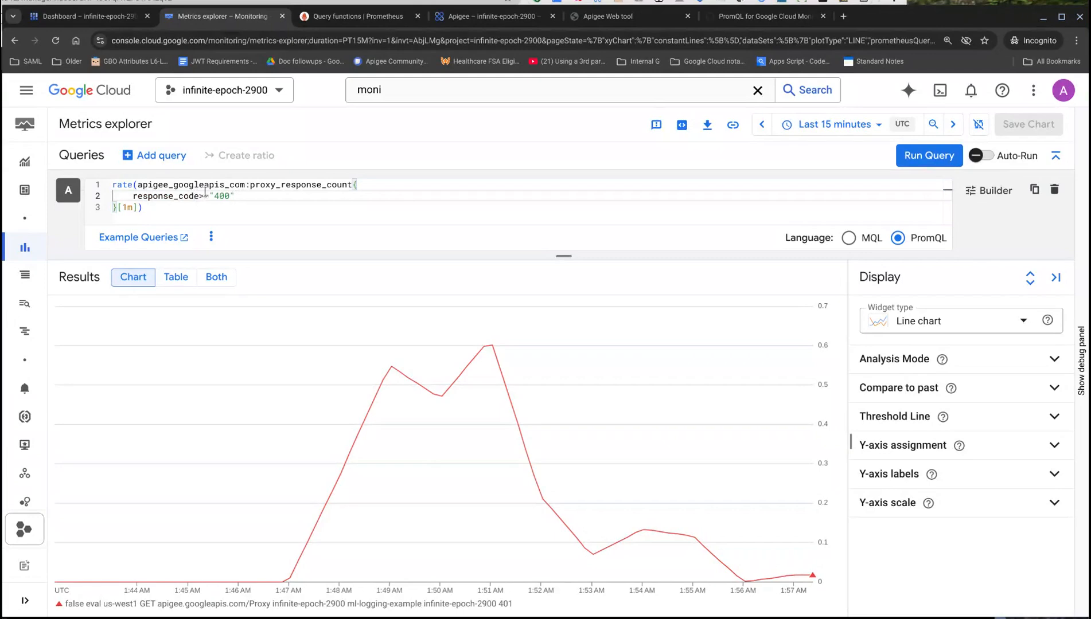
{"action": "left_click_drag", "start_coordinate": [210, 196], "coordinate": [199, 196]}
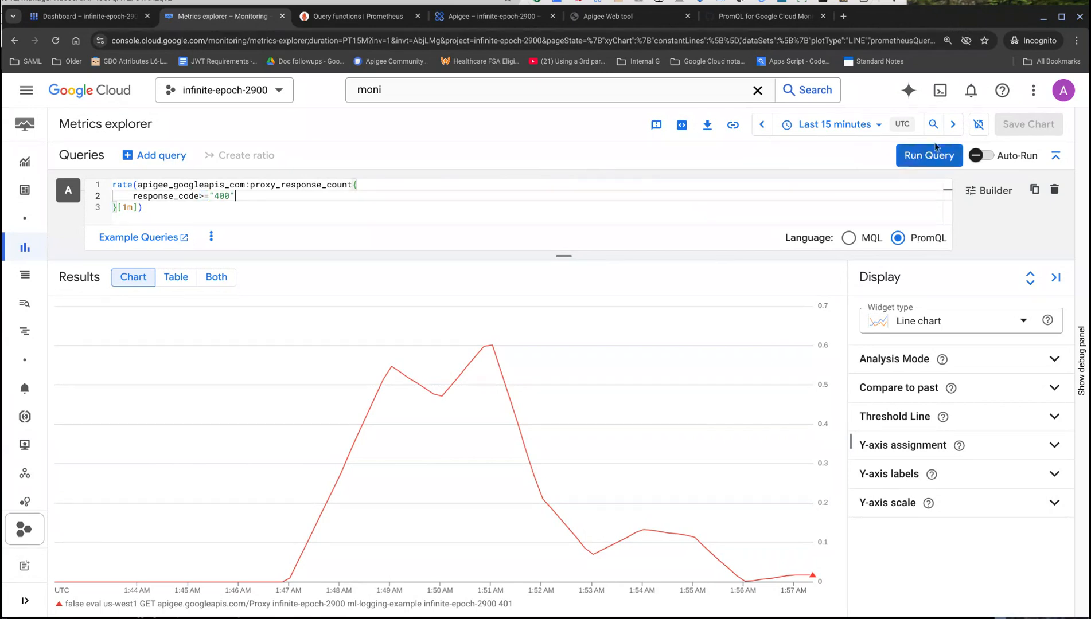
{"action": "left_click", "coordinate": [926, 157]}
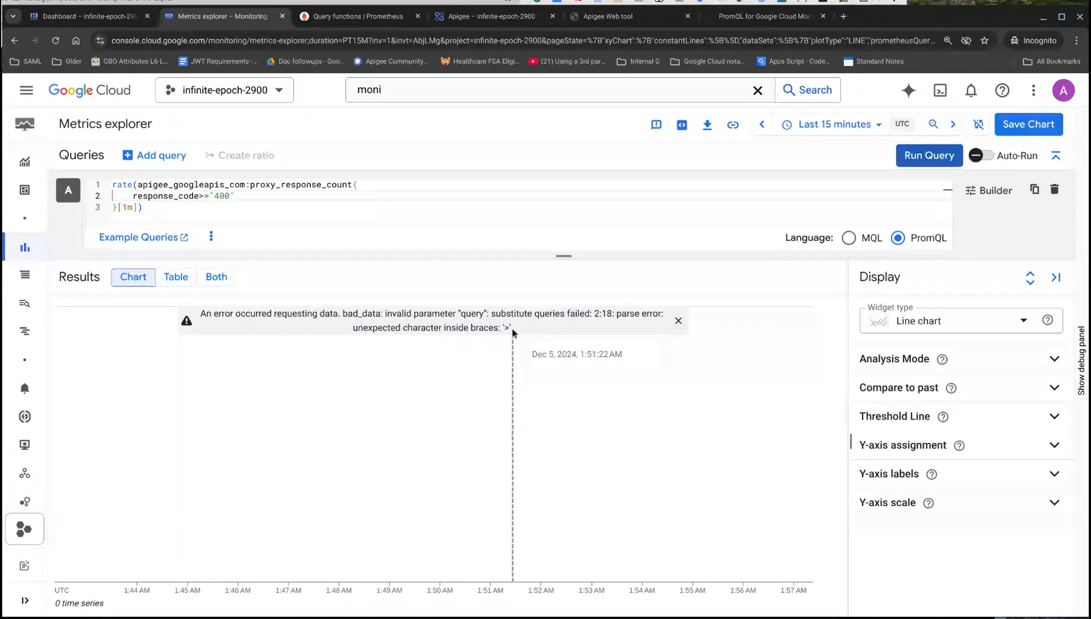
{"action": "mouse_move", "coordinate": [510, 325]}
{"action": "left_mouse_down"}
{"action": "mouse_move", "coordinate": [463, 318]}
{"action": "mouse_move", "coordinate": [472, 317]}
{"action": "left_mouse_up"}
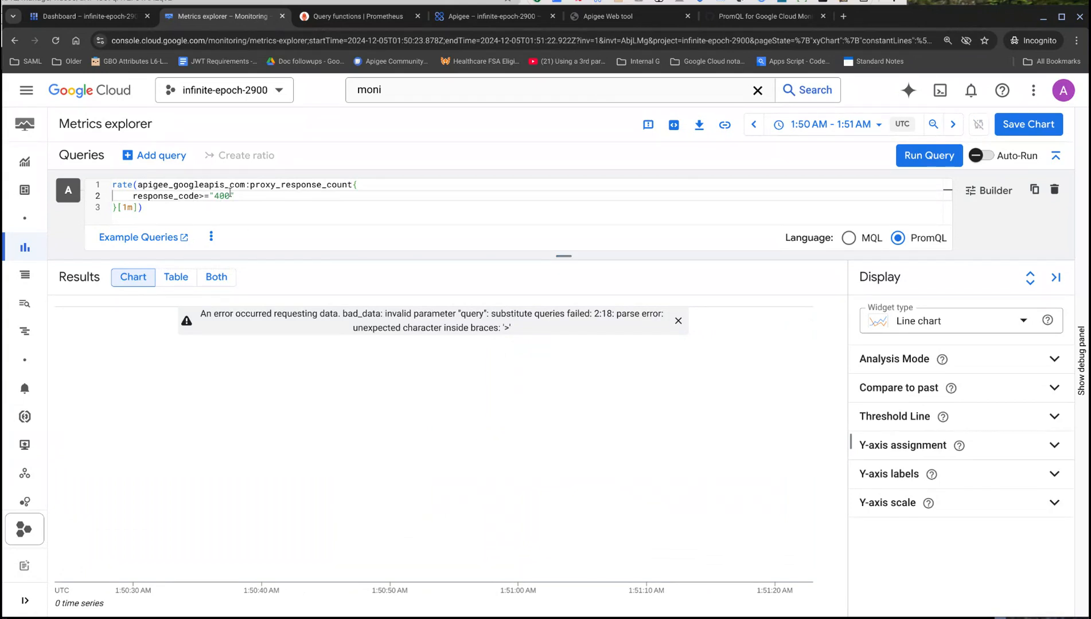
Switch to the GitHub prometheus-engine issue #299 and read through its comments on PromQL label regex support for integers
{"action": "left_click", "coordinate": [751, 17]}
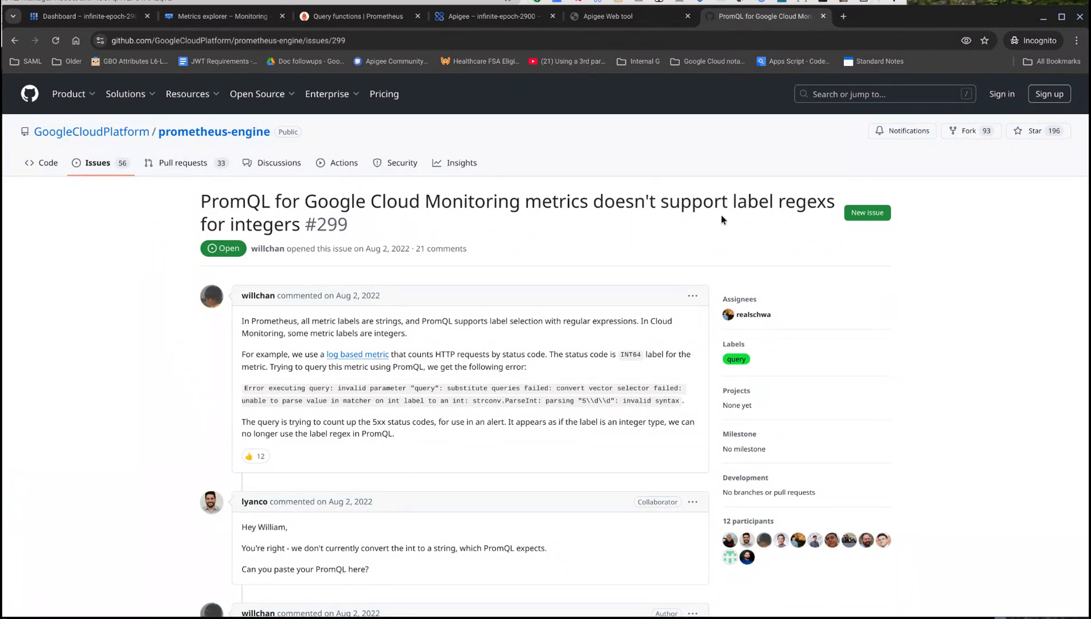
{"action": "scroll", "coordinate": [479, 224], "scroll_direction": "down", "scroll_amount": 7}
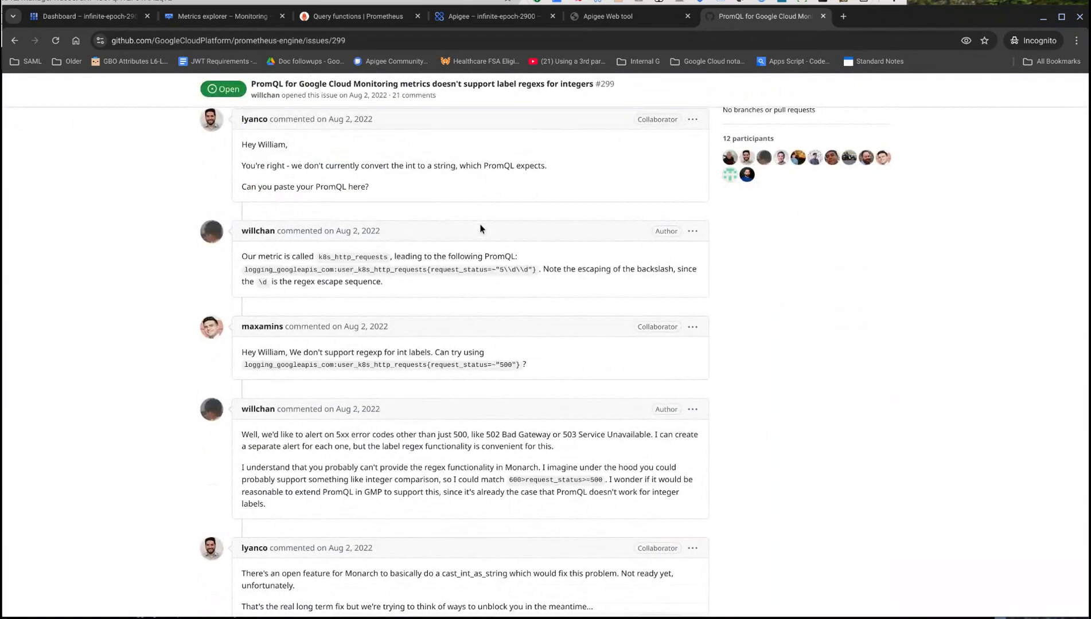
{"action": "scroll", "coordinate": [476, 235], "scroll_direction": "down", "scroll_amount": 15}
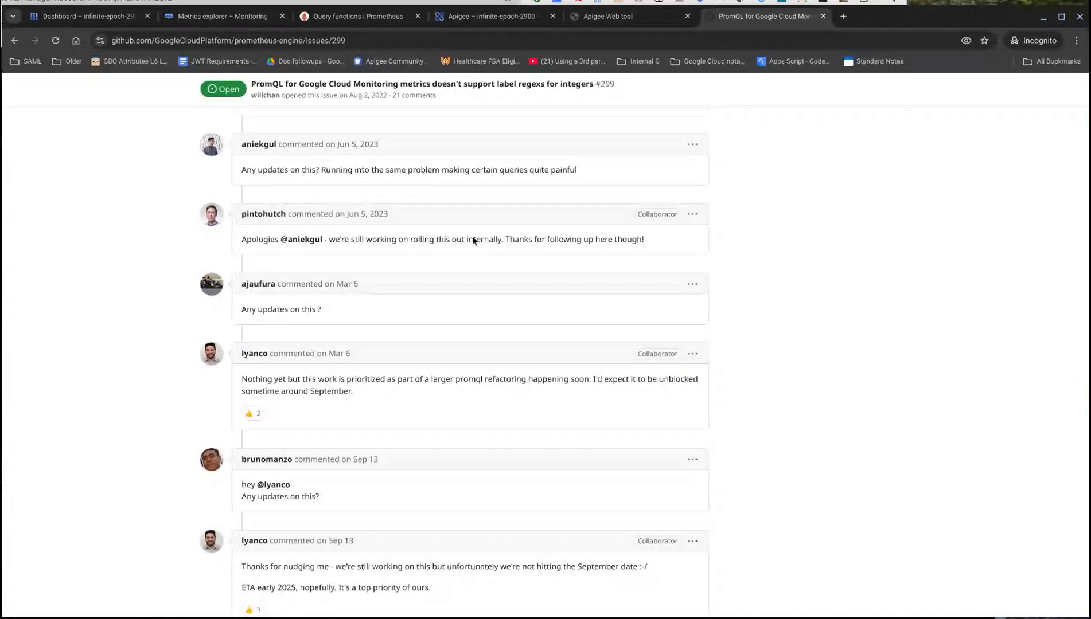
{"action": "scroll", "coordinate": [472, 253], "scroll_direction": "down", "scroll_amount": 15}
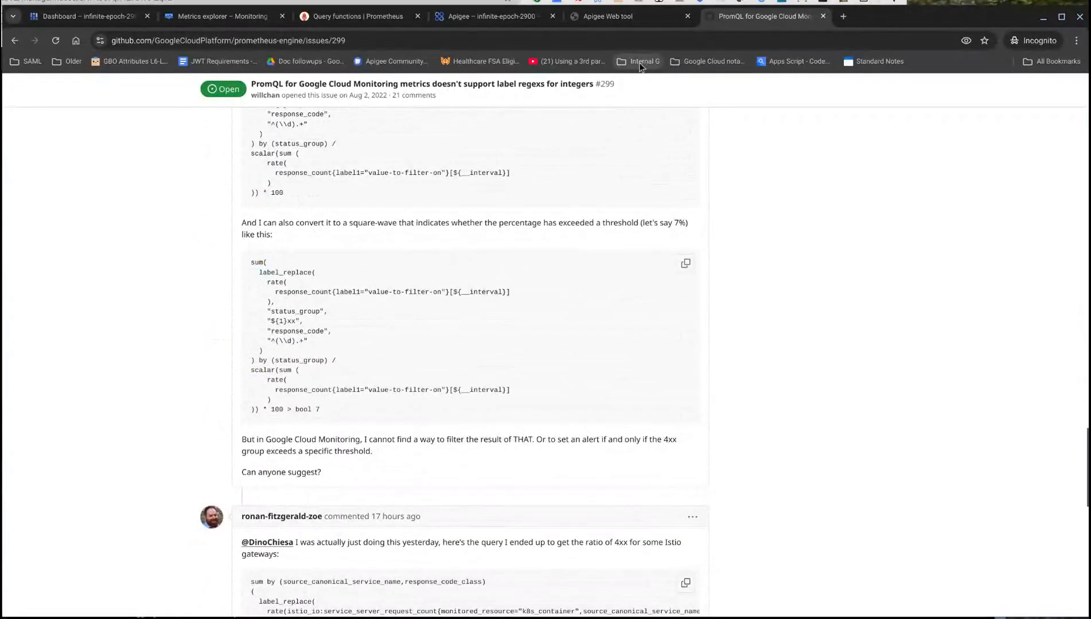
Return to Metrics explorer and change the response_code comparison to an exact match with "400"
{"action": "left_click", "coordinate": [221, 17]}
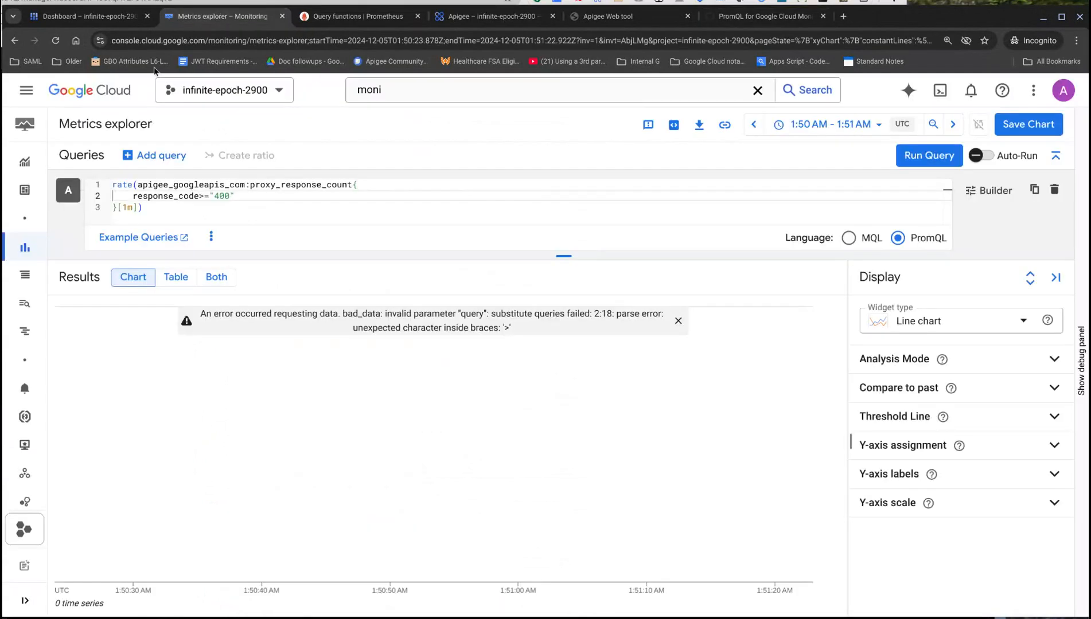
{"action": "left_click", "coordinate": [207, 196]}
{"action": "type", "text": "="}
{"action": "left_click", "coordinate": [203, 197]}
{"action": "key", "text": "BackSpace"}
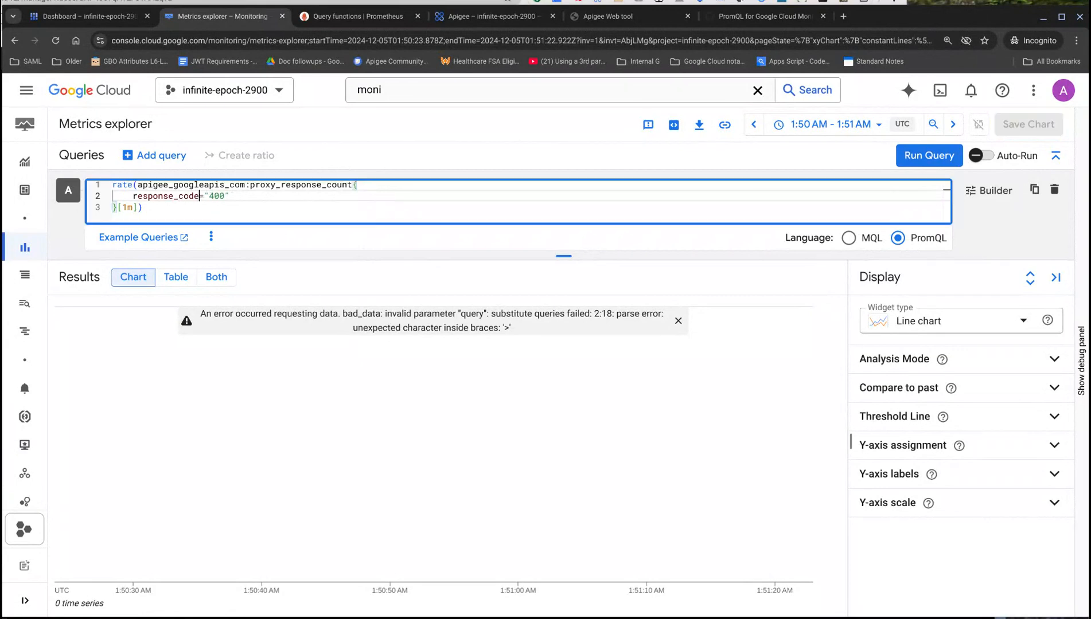
Replace the response_code filter with the regex filter proxy_name=~"ml-.+" and run the query
{"action": "key", "text": "Left"}
{"action": "key", "text": "Left"}
{"action": "key", "text": "Left"}
{"action": "key", "text": "Left"}
{"action": "key", "text": "Left"}
{"action": "key", "text": "Left"}
{"action": "key", "text": "Left"}
{"action": "key", "text": "Left"}
{"action": "key", "text": "Left"}
{"action": "key", "text": "Left"}
{"action": "key", "text": "Left"}
{"action": "key", "text": "Left"}
{"action": "key", "text": "Left"}
{"action": "key", "text": "Left"}
{"action": "key", "text": "shift+Right"}
{"action": "key", "text": "shift+Right"}
{"action": "key", "text": "shift+Right"}
{"action": "key", "text": "shift+Right"}
{"action": "key", "text": "shift+Right"}
{"action": "key", "text": "shift+Right"}
{"action": "key", "text": "shift+Right"}
{"action": "key", "text": "shift+Right"}
{"action": "key", "text": "shift+Right"}
{"action": "key", "text": "shift+Right"}
{"action": "key", "text": "shift+Right"}
{"action": "key", "text": "shift+Right"}
{"action": "key", "text": "shift+Right"}
{"action": "key", "text": "shift+Right"}
{"action": "key", "text": "shift+Right"}
{"action": "key", "text": "shift+Right"}
{"action": "key", "text": "shift+Right"}
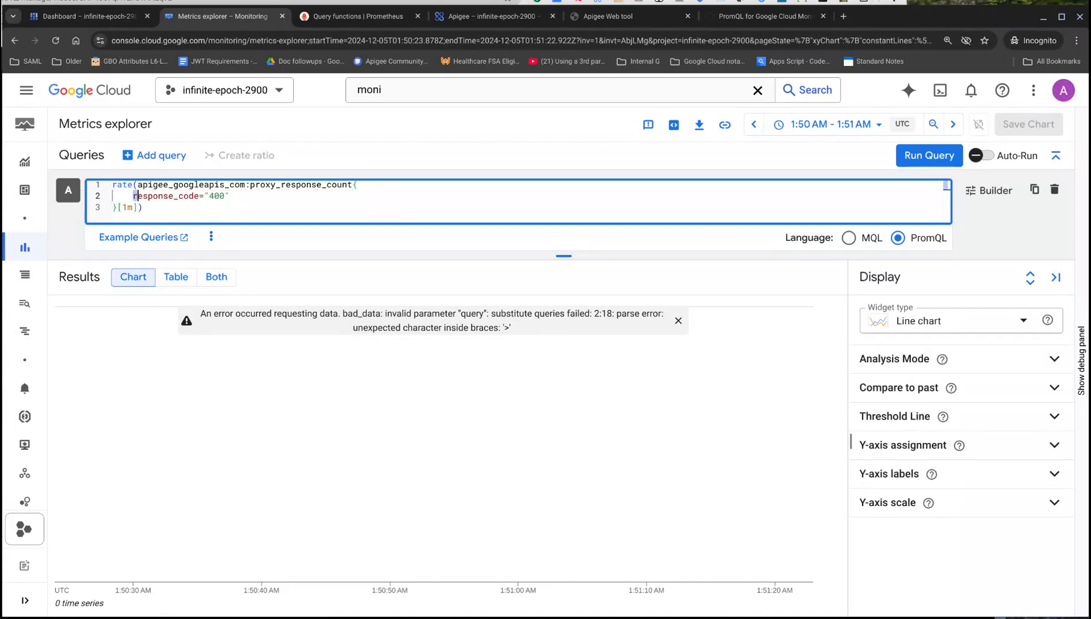
{"action": "key", "text": "shift+Right"}
{"action": "key", "text": "shift+Right"}
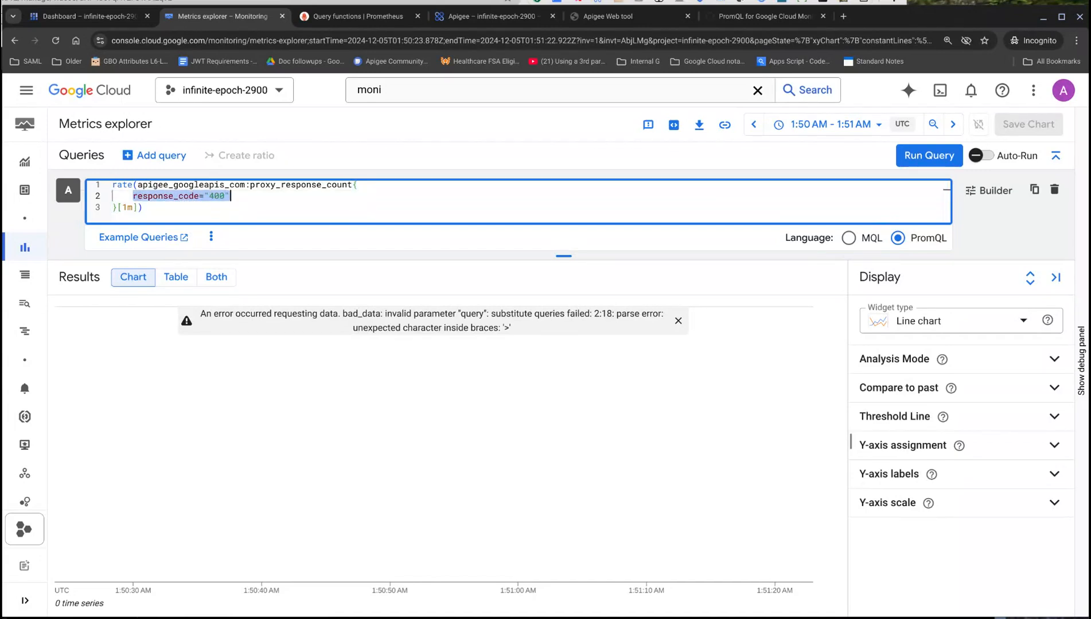
{"action": "type", "text": "proxy_name="}
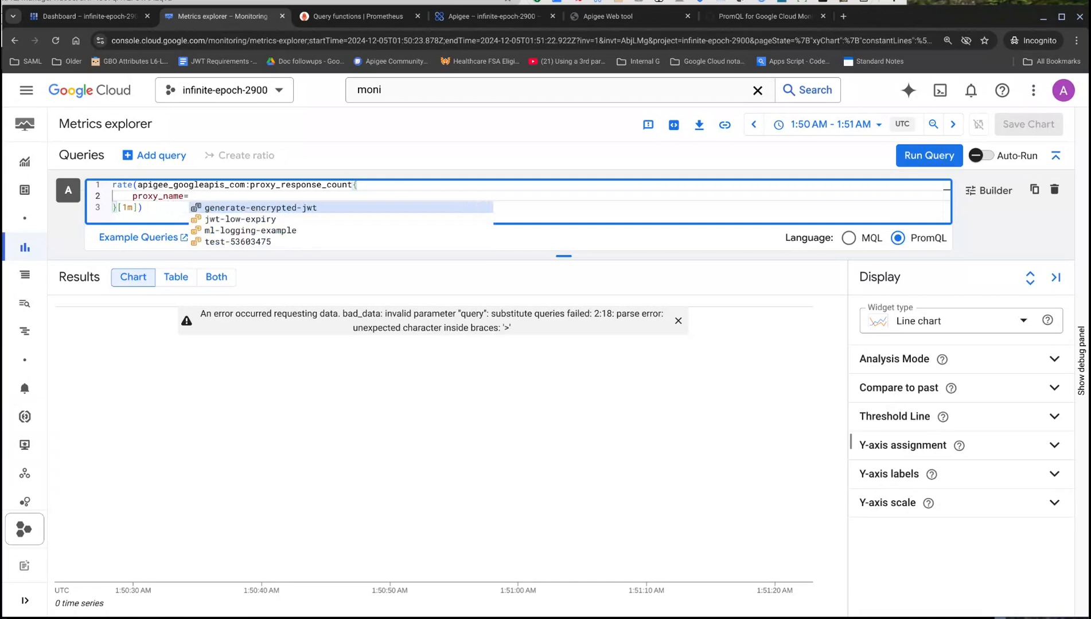
{"action": "type", "text": "~"}
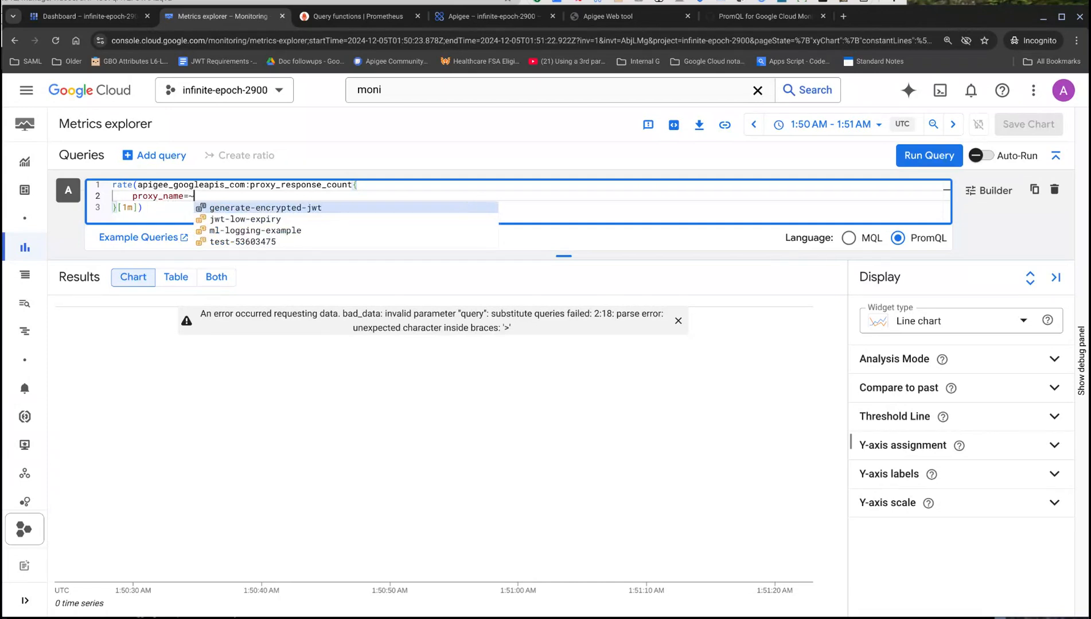
{"action": "type", "text": "\"\""}
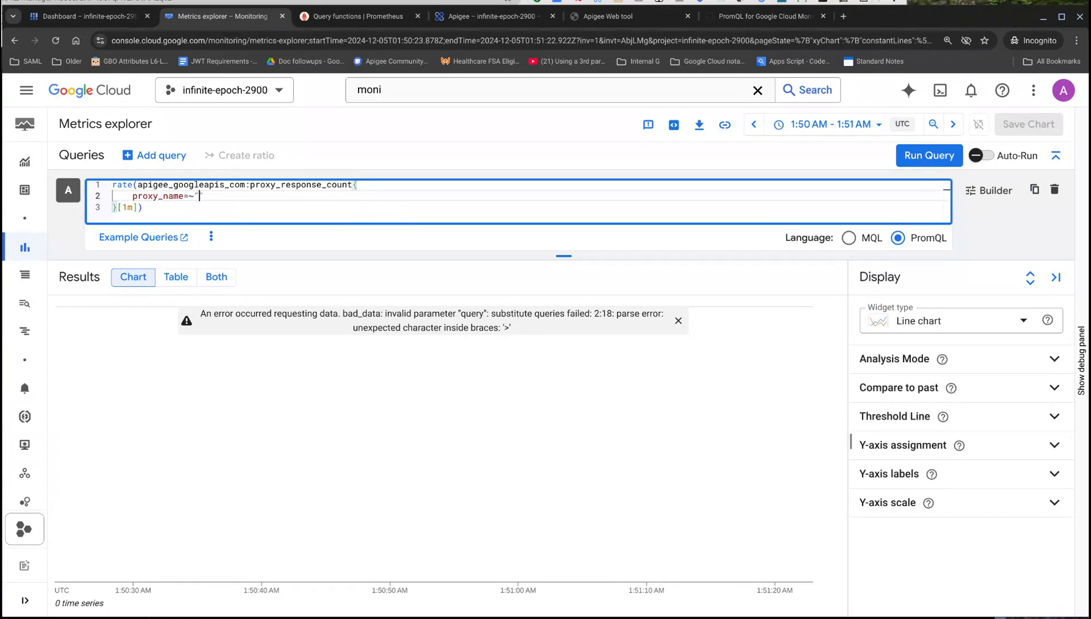
{"action": "type", "text": "ml-._"}
{"action": "key", "text": "BackSpace"}
{"action": "type", "text": "+"}
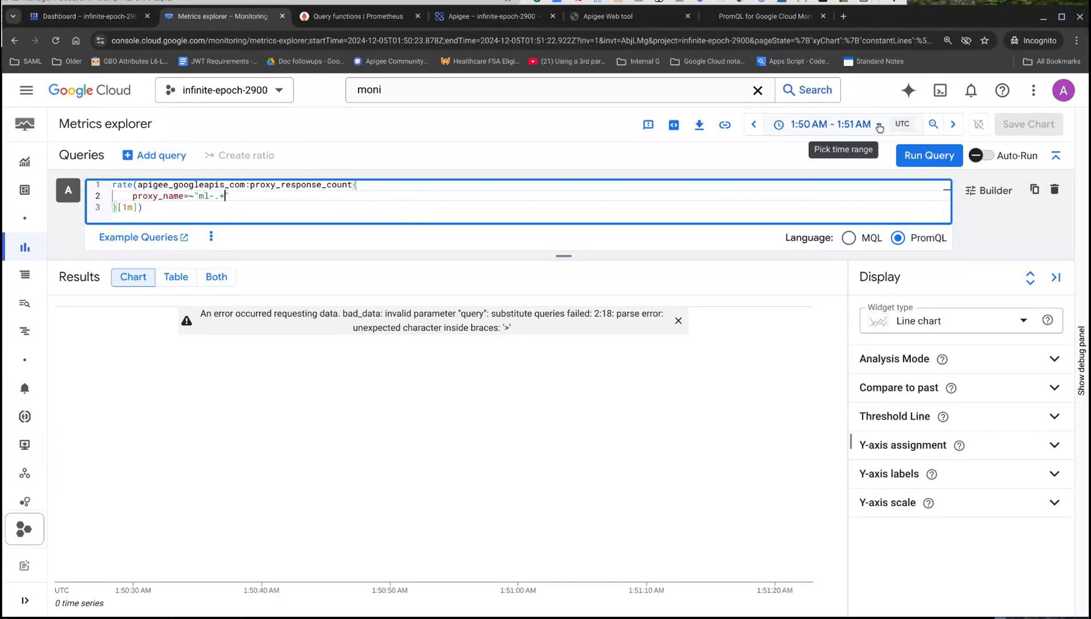
{"action": "left_click", "coordinate": [922, 157]}
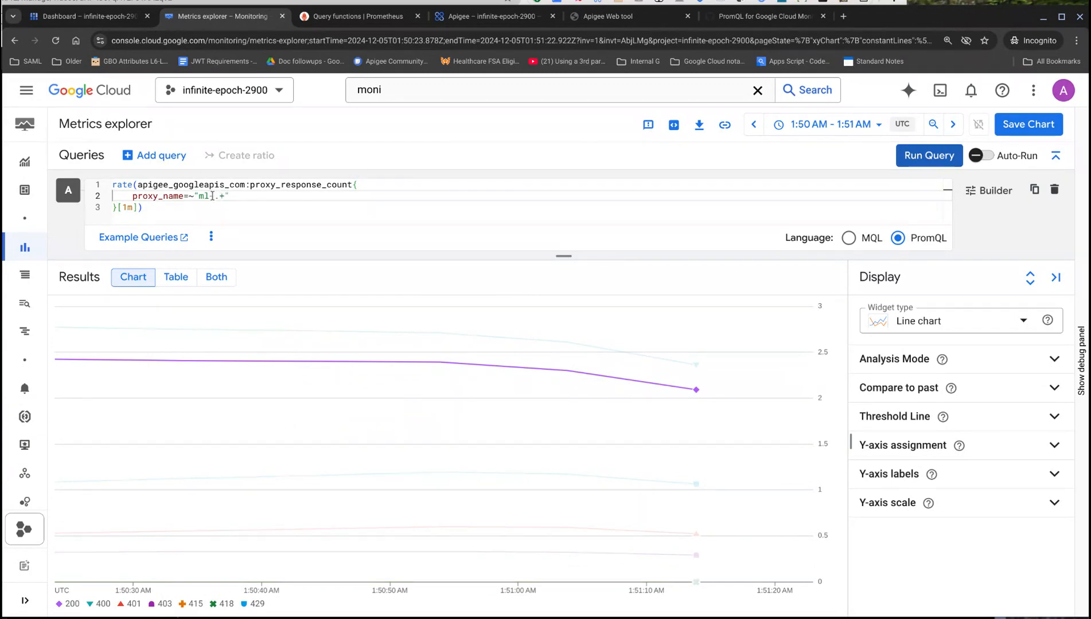
Change the regex filter to proxy_name=~"t.+" and run the query
{"action": "double_click", "coordinate": [201, 196]}
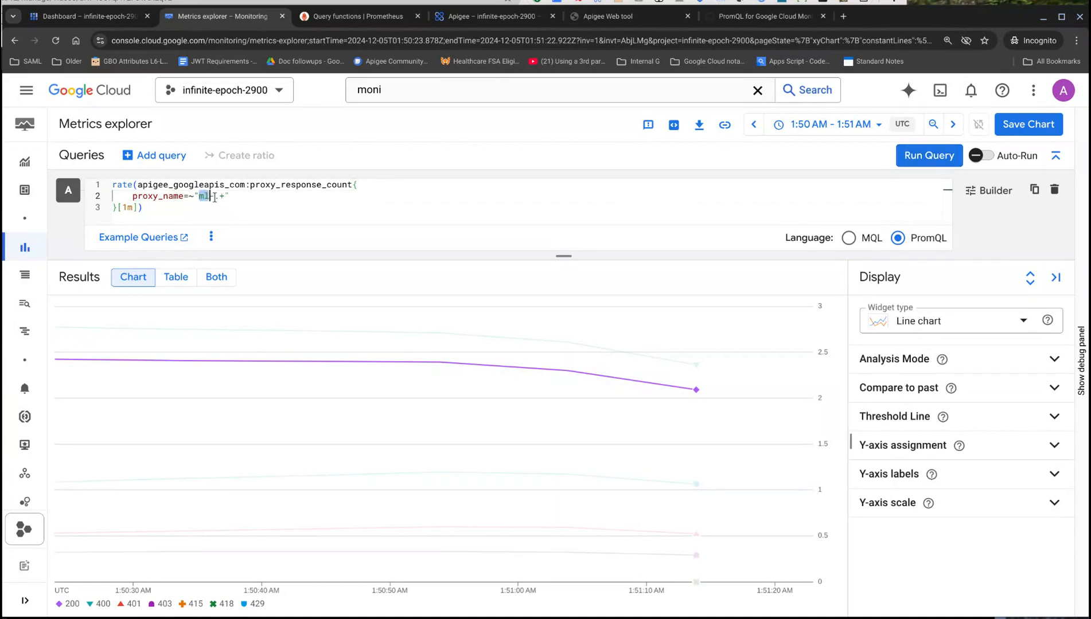
{"action": "left_click", "coordinate": [215, 196]}
{"action": "key", "text": "BackSpace"}
{"action": "key", "text": "BackSpace"}
{"action": "key", "text": "BackSpace"}
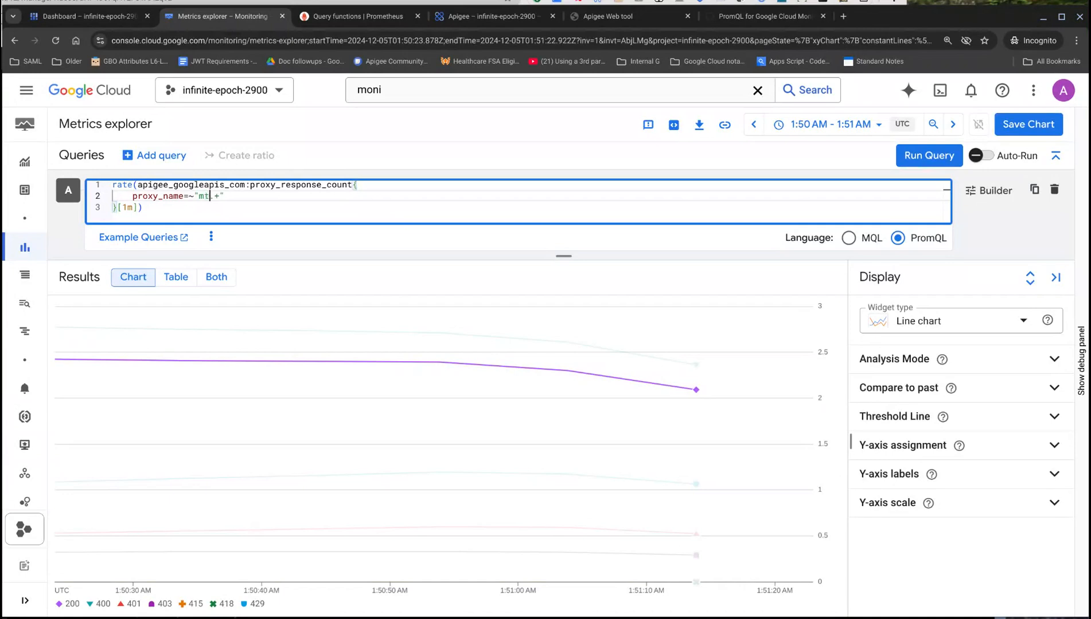
{"action": "type", "text": "t"}
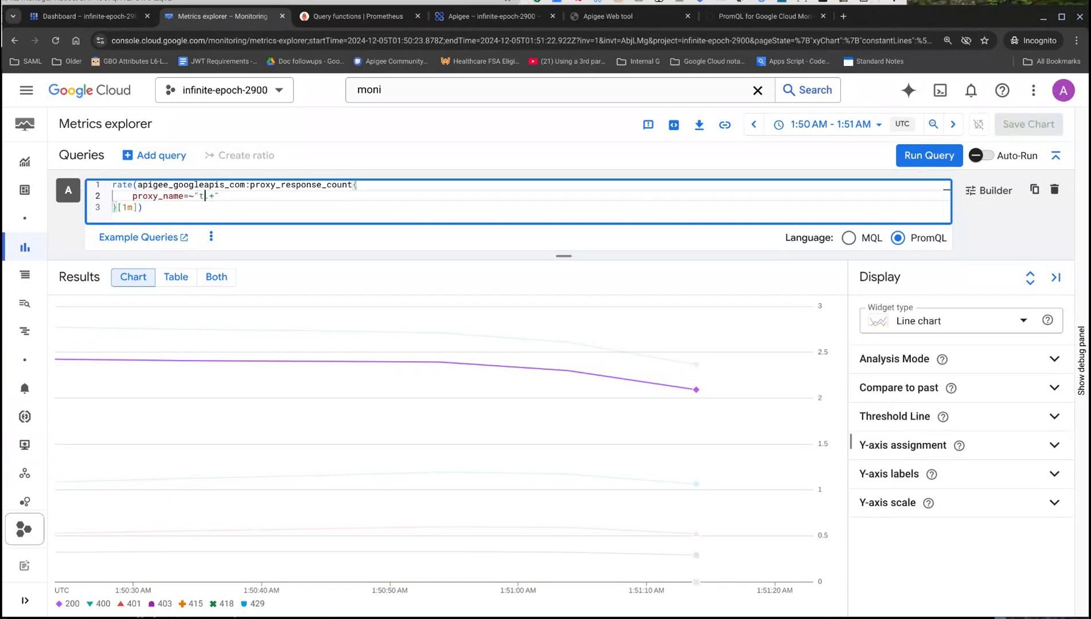
{"action": "left_click", "coordinate": [928, 156]}
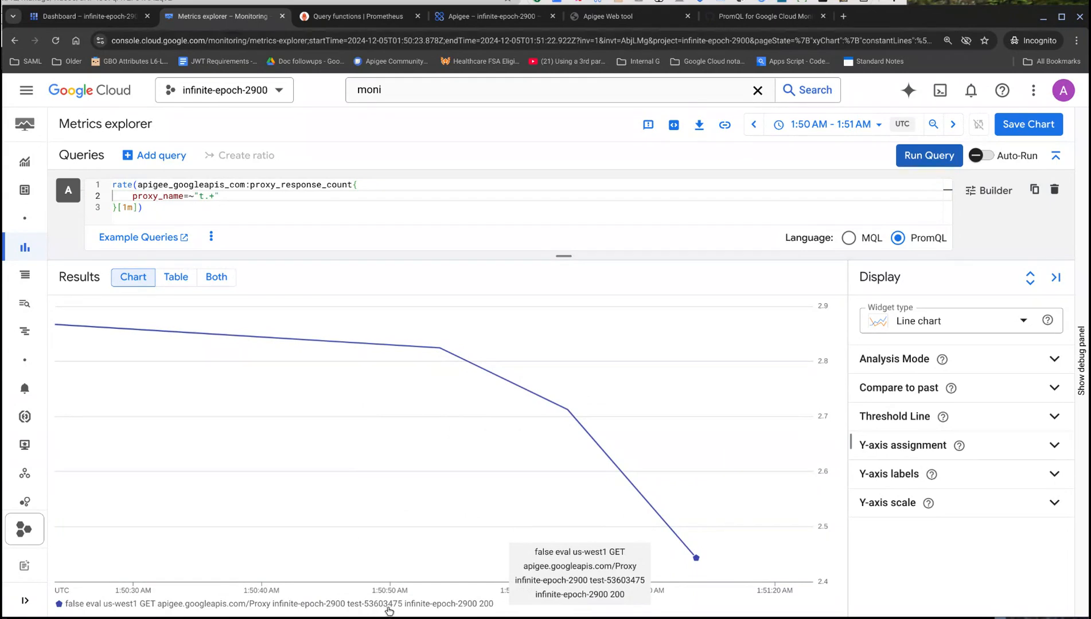
{"action": "left_click", "coordinate": [200, 197]}
{"action": "type", "text": "t"}
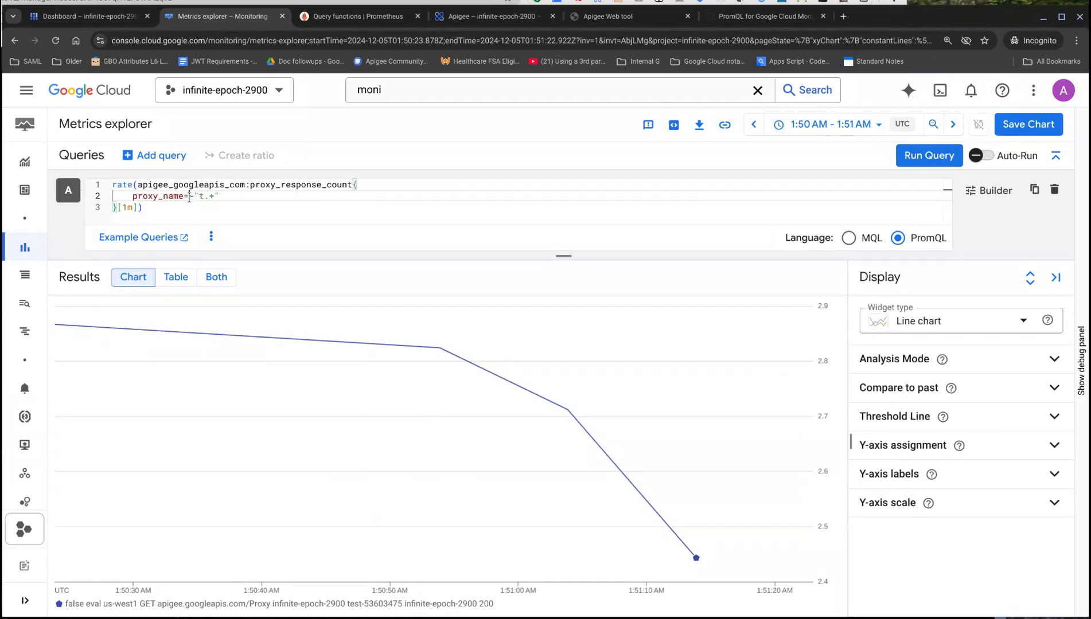
Replace the proxy_name filter with the exact match response_code="400" and run the query
{"action": "double_click", "coordinate": [158, 197]}
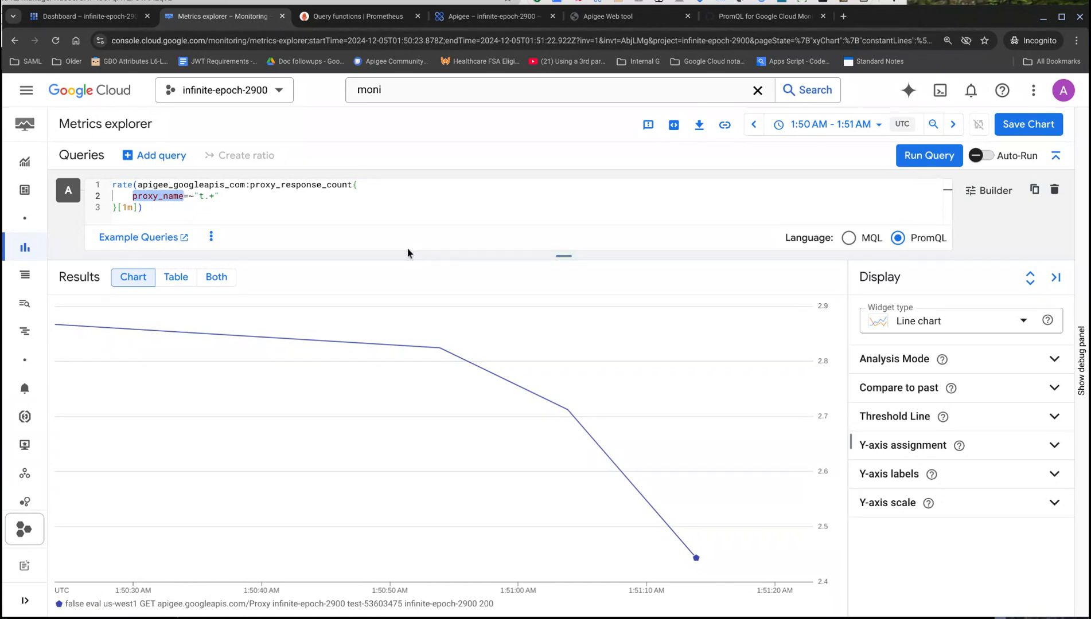
{"action": "type", "text": "respons"}
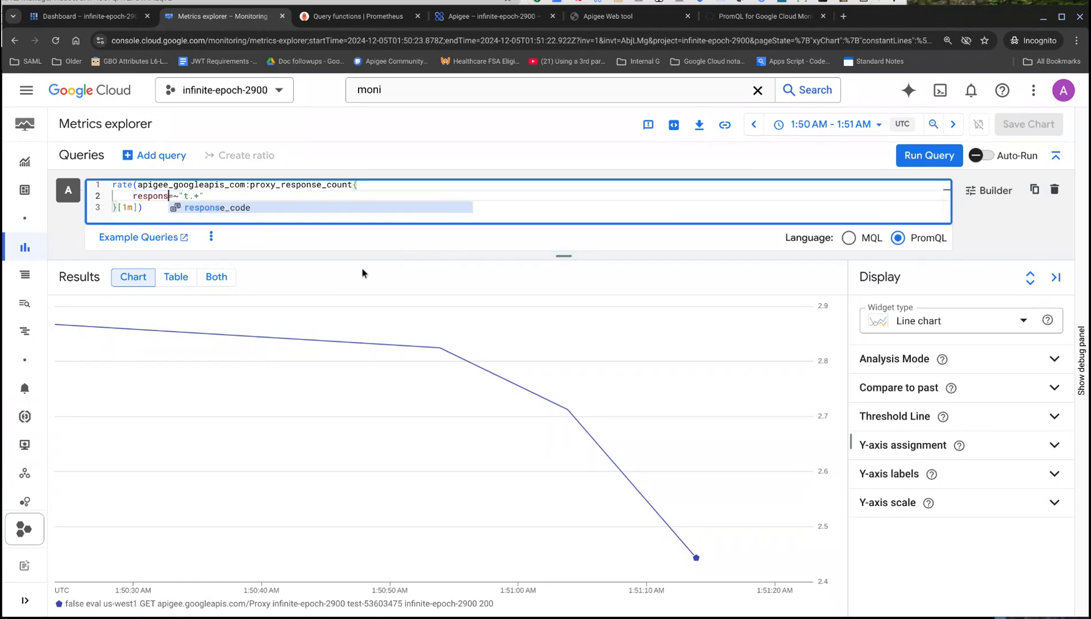
{"action": "left_click", "coordinate": [248, 210]}
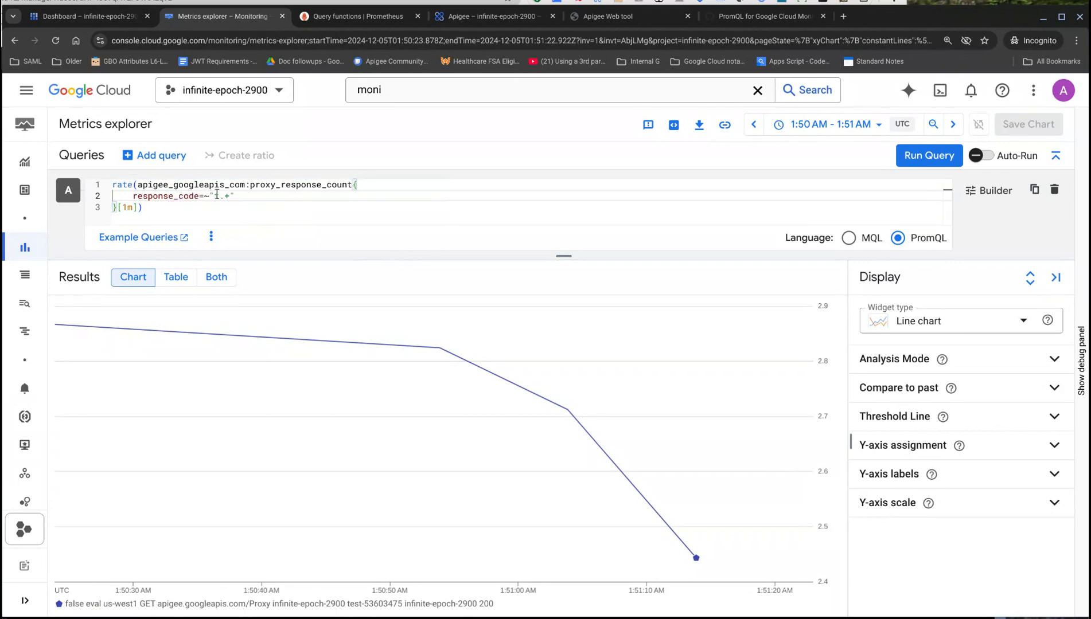
{"action": "left_click_drag", "start_coordinate": [215, 196], "coordinate": [230, 196]}
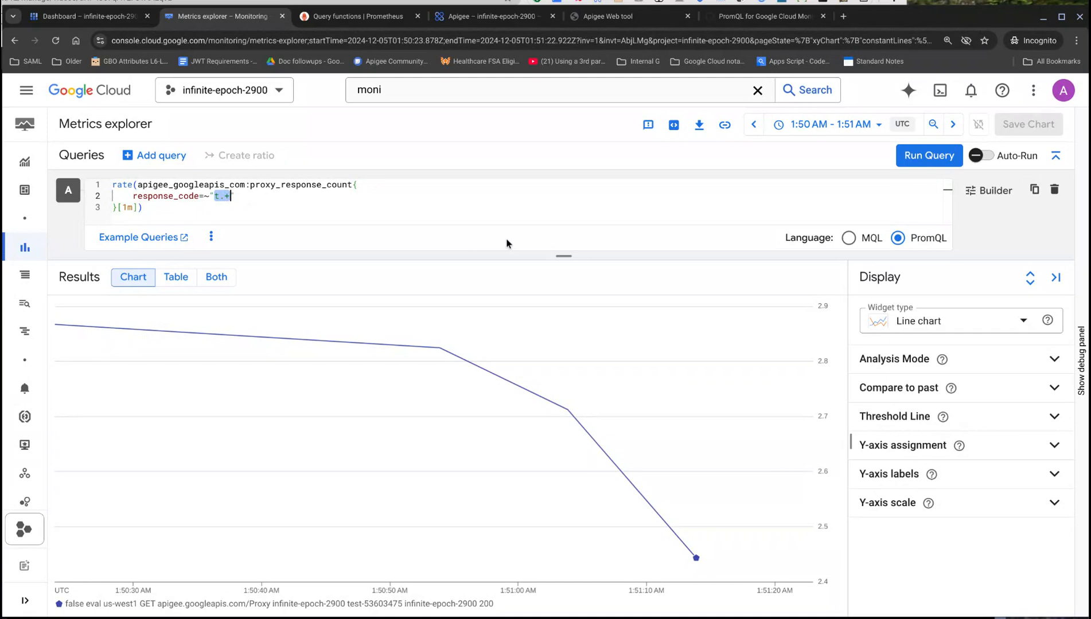
{"action": "key", "text": "BackSpace"}
{"action": "key", "text": "BackSpace"}
{"action": "key", "text": "Right"}
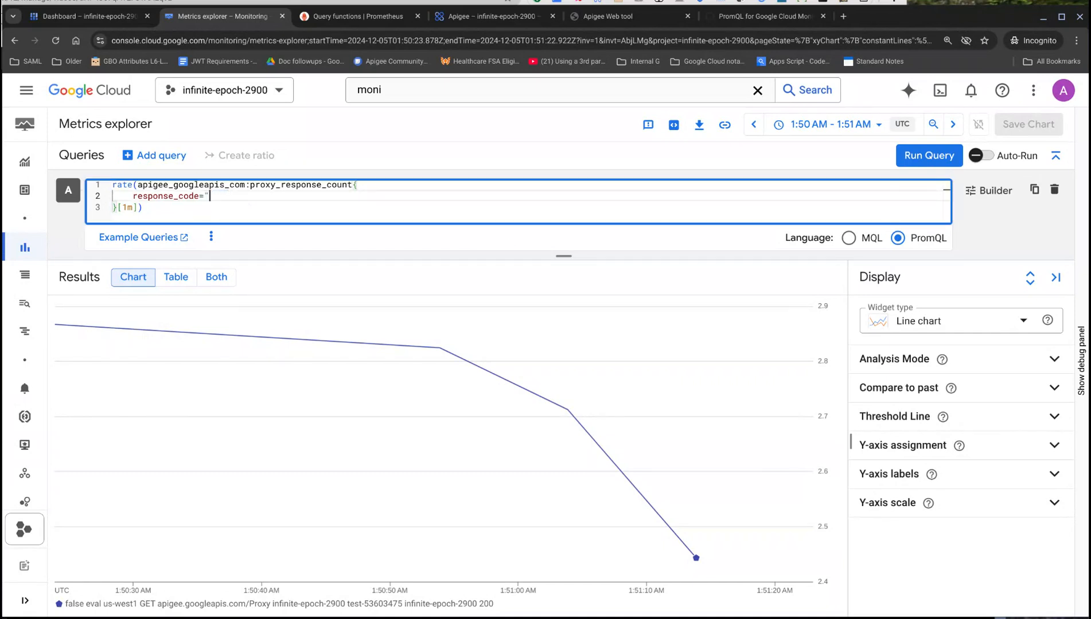
{"action": "type", "text": "400\""}
{"action": "left_click", "coordinate": [928, 156]}
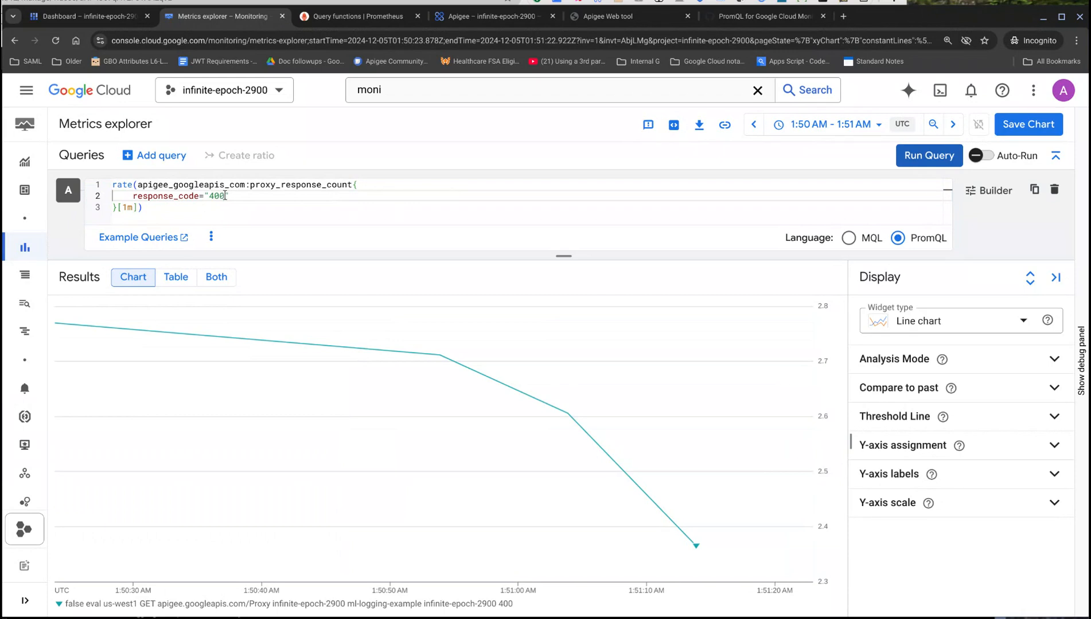
Replace the query with a sum of 5m proxy_response_count rates for response codes 400, 401, 403 and 429 joined with or, and run it
{"action": "double_click", "coordinate": [219, 196]}
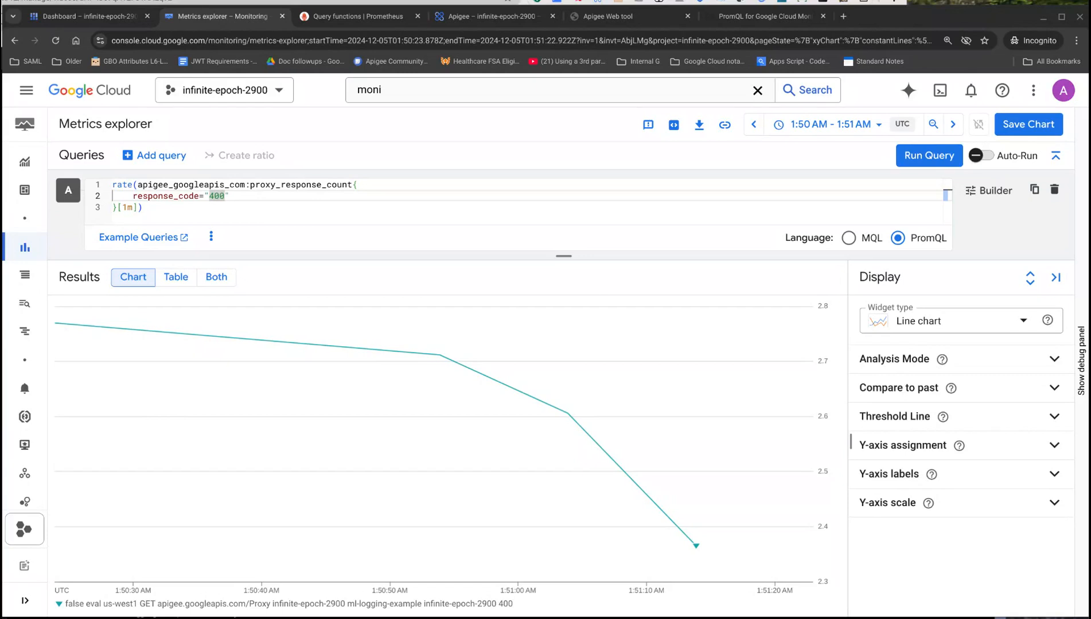
{"action": "left_click", "coordinate": [292, 209]}
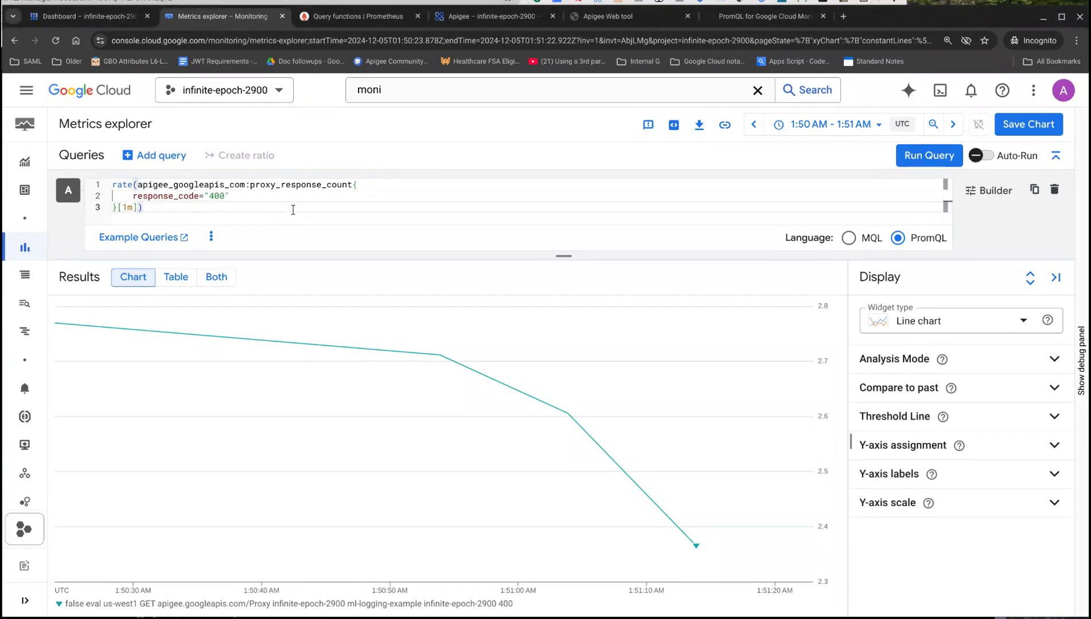
{"action": "key", "text": "ctrl+a"}
{"action": "type", "text": "sum(   rate(apigee_googleapis_com:proxy_response_count{       response_code=\"400\"     }[5m]) or   rate(apigee_googleapis_com:proxy_response_count{       response_code=\"401\"     }[5m]) or   rate(apigee_googleapis_com:proxy_response_count{       response_code=\"403\"     }[5m]) or   rate(apigee_googleapis_com:proxy_response_count{       response_code=\"429\"     }[5m]) )"}
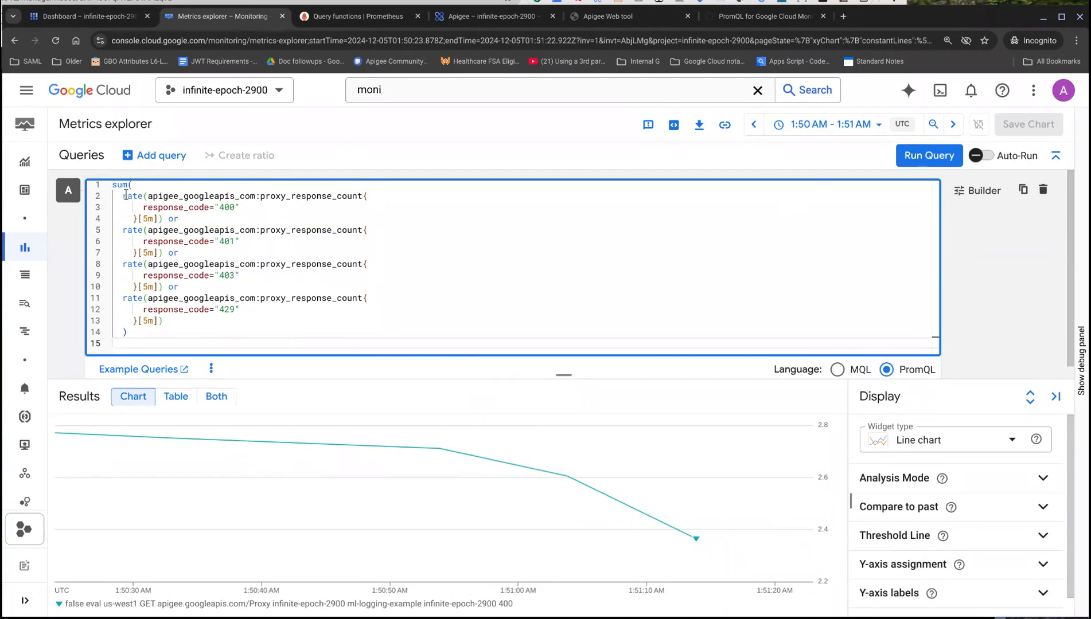
{"action": "left_click_drag", "start_coordinate": [127, 196], "coordinate": [287, 208]}
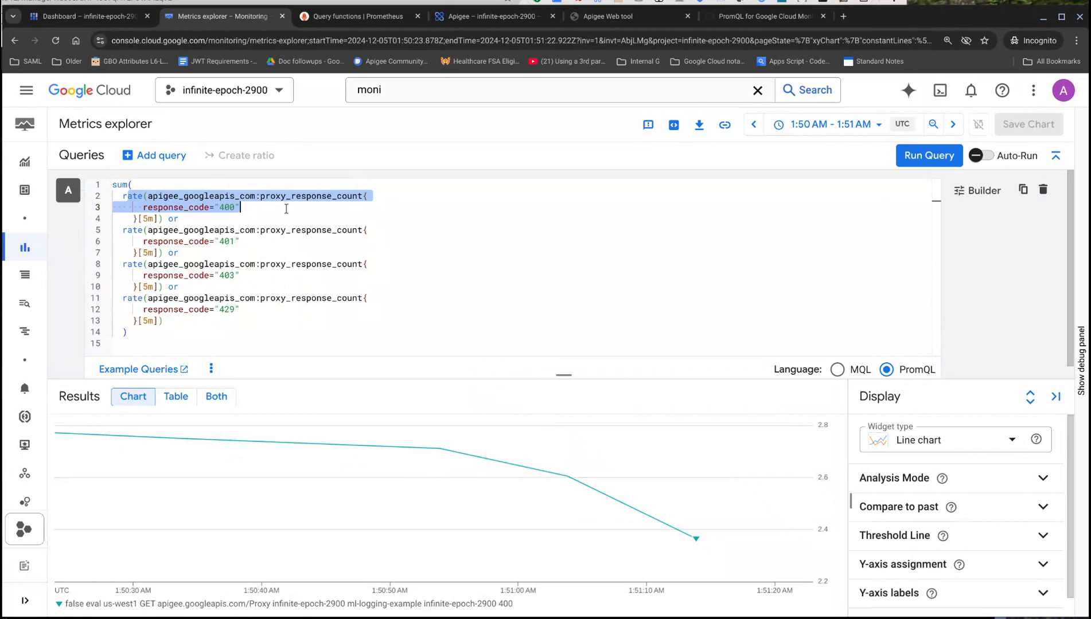
{"action": "double_click", "coordinate": [148, 219]}
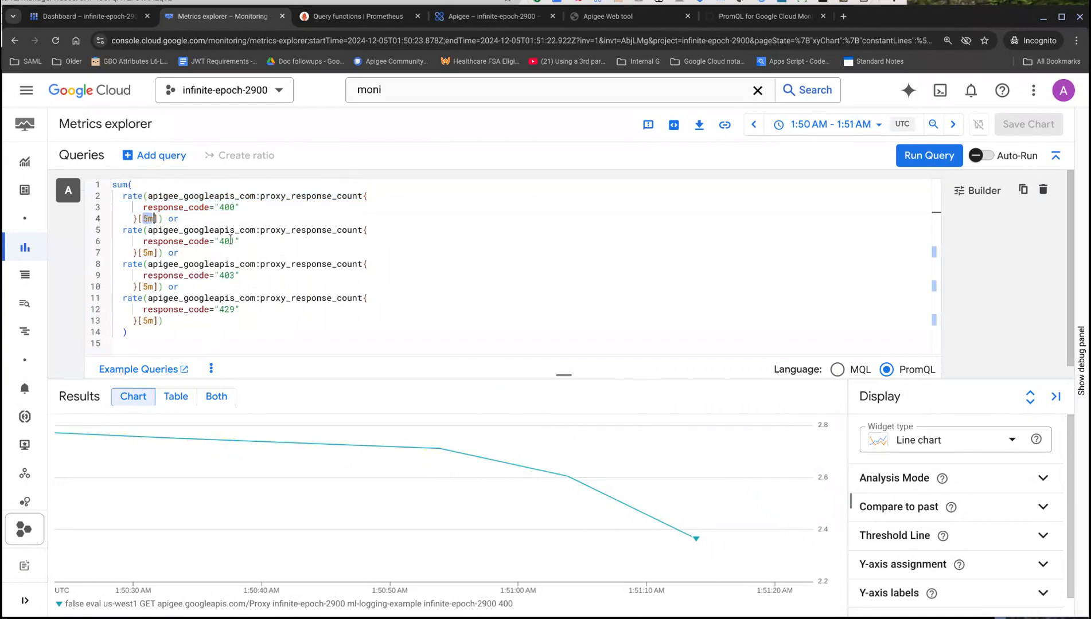
{"action": "double_click", "coordinate": [228, 207]}
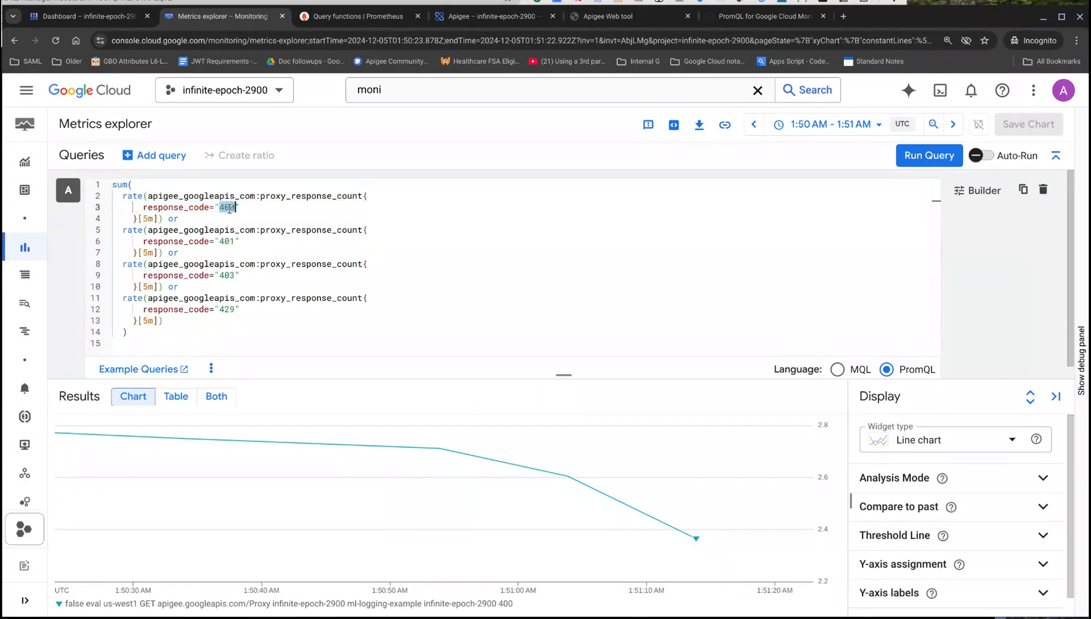
{"action": "double_click", "coordinate": [226, 242]}
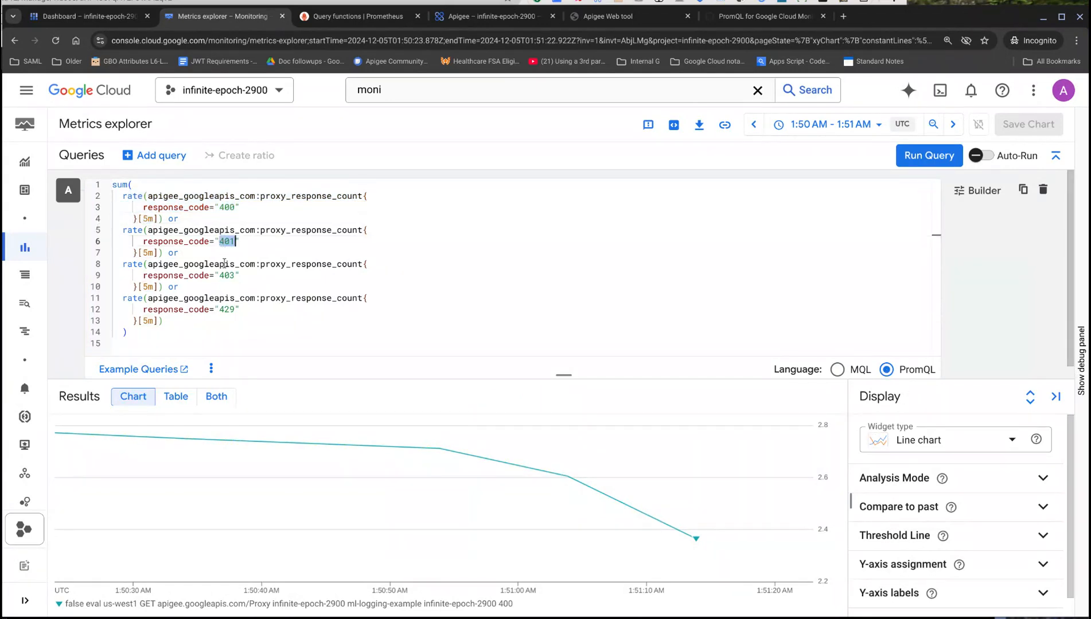
{"action": "left_click", "coordinate": [925, 160]}
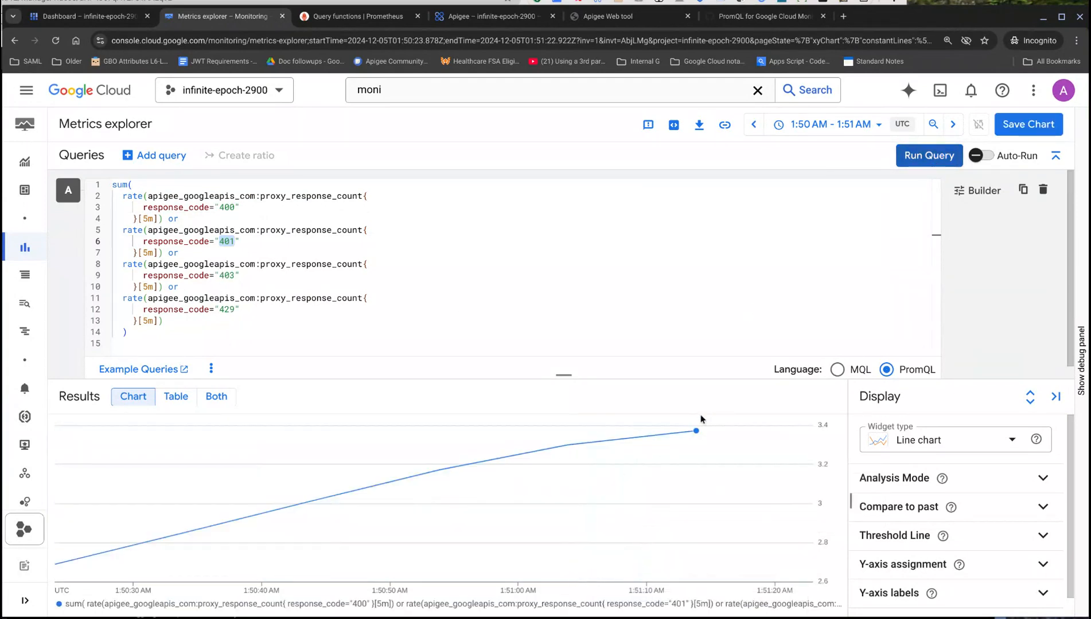
Enlarge the results chart area and set the time range to the last 30 minutes
{"action": "left_click_drag", "start_coordinate": [568, 375], "coordinate": [563, 305]}
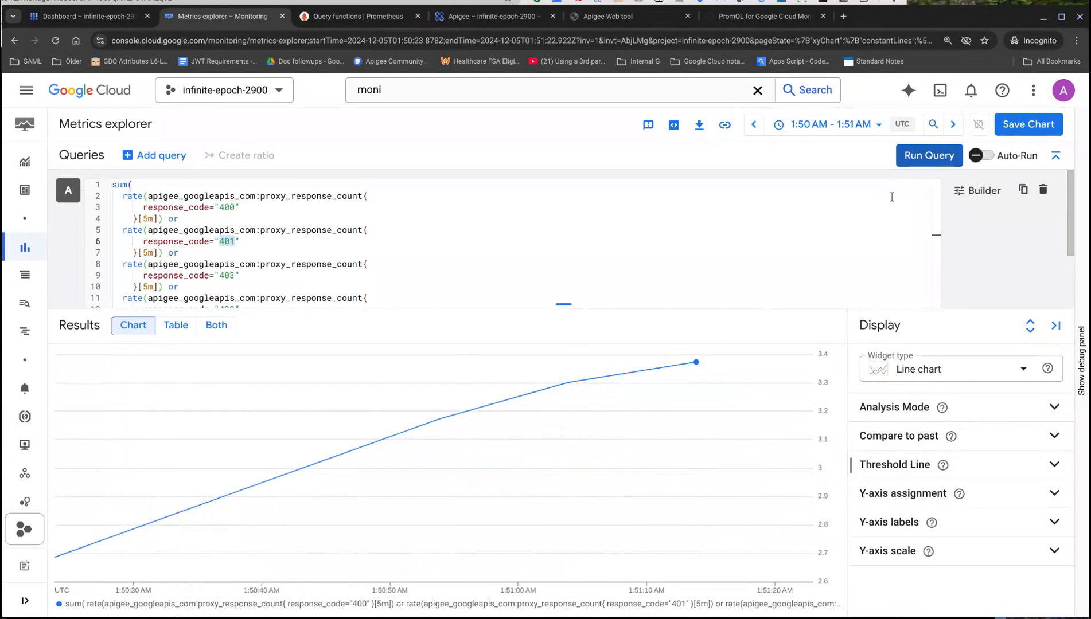
{"action": "left_click", "coordinate": [881, 125]}
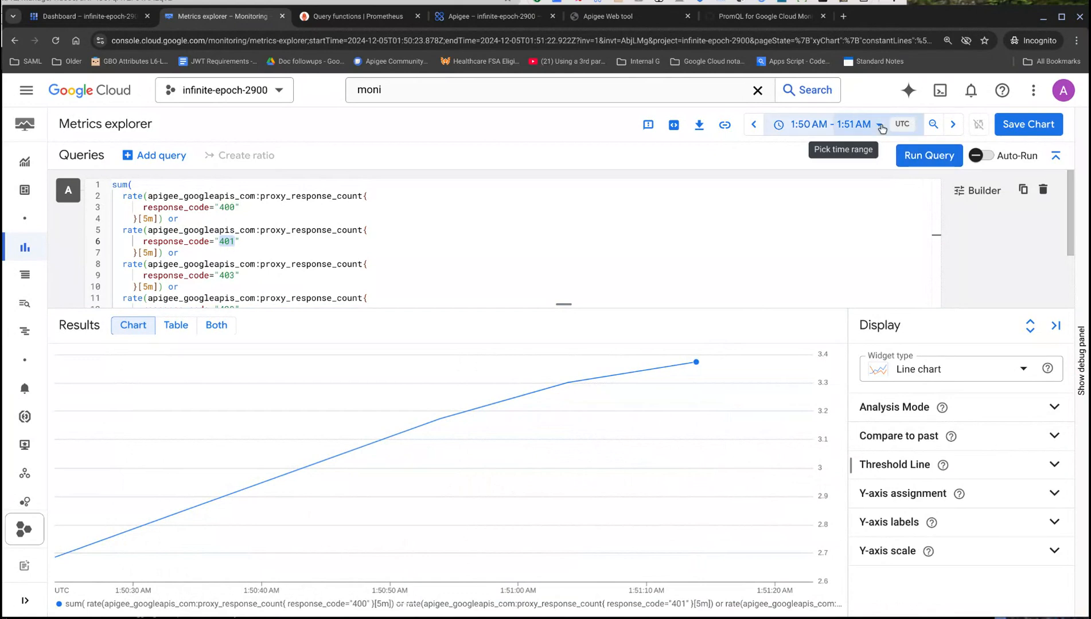
{"action": "left_click", "coordinate": [554, 237]}
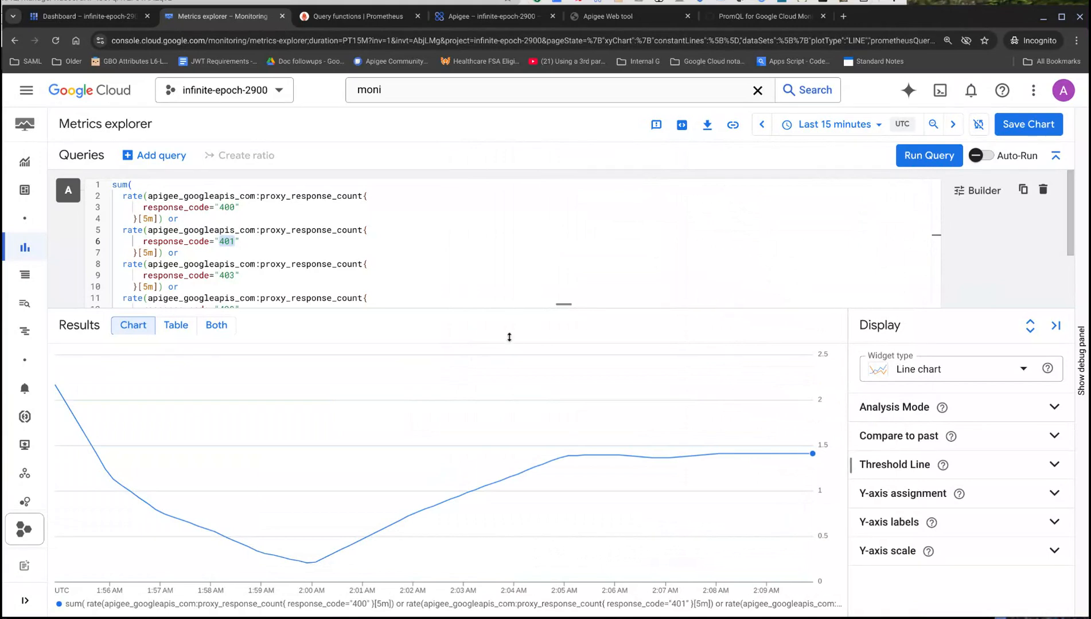
{"action": "left_click", "coordinate": [875, 125]}
{"action": "left_click", "coordinate": [822, 249]}
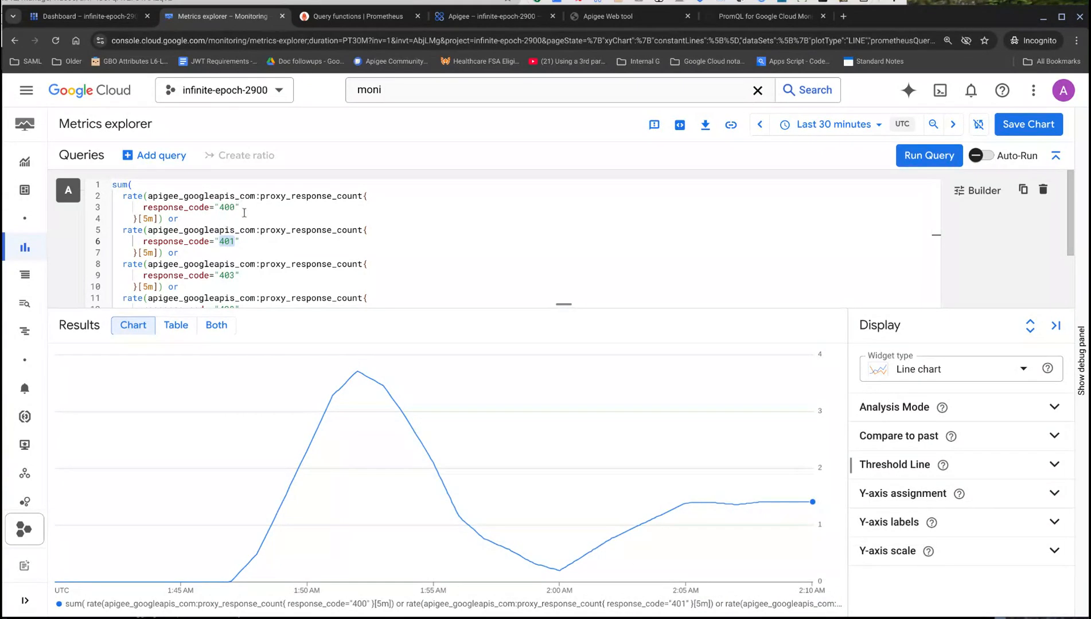
Review the summed query, read the rate() definition in the Prometheus functions documentation, and return to Metrics explorer
{"action": "scroll", "coordinate": [249, 281], "scroll_direction": "down", "scroll_amount": 2}
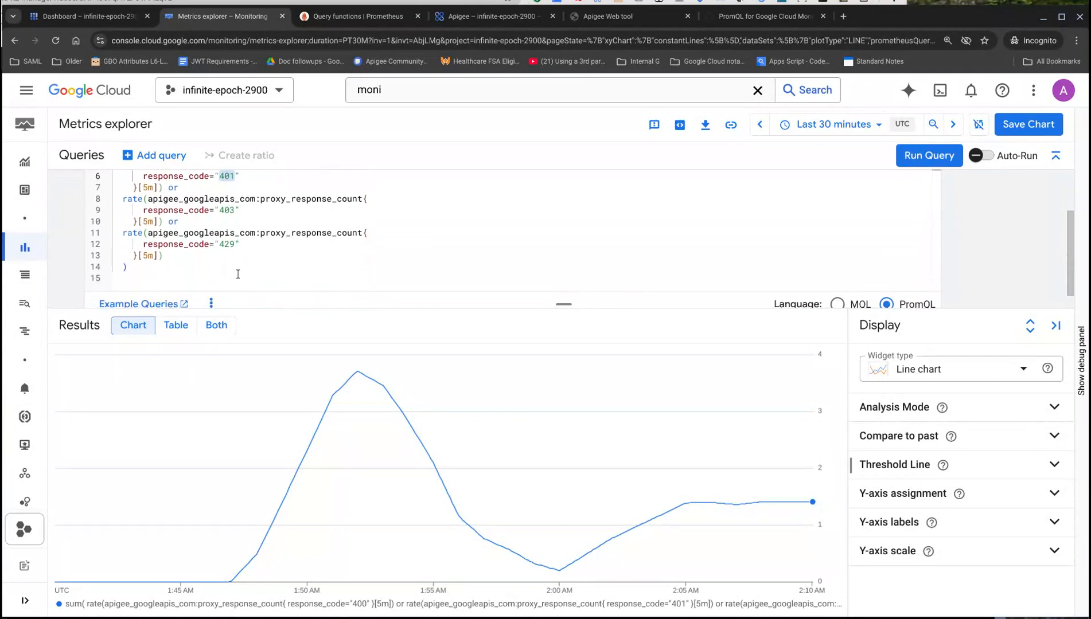
{"action": "scroll", "coordinate": [249, 258], "scroll_direction": "up", "scroll_amount": 2}
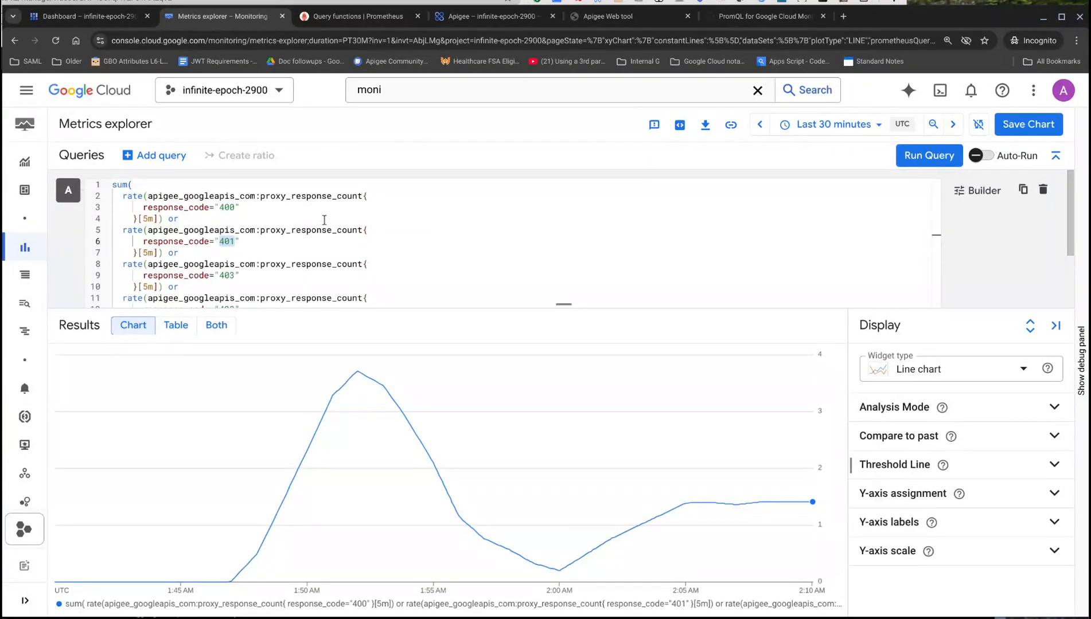
{"action": "scroll", "coordinate": [324, 221], "scroll_direction": "down", "scroll_amount": 1}
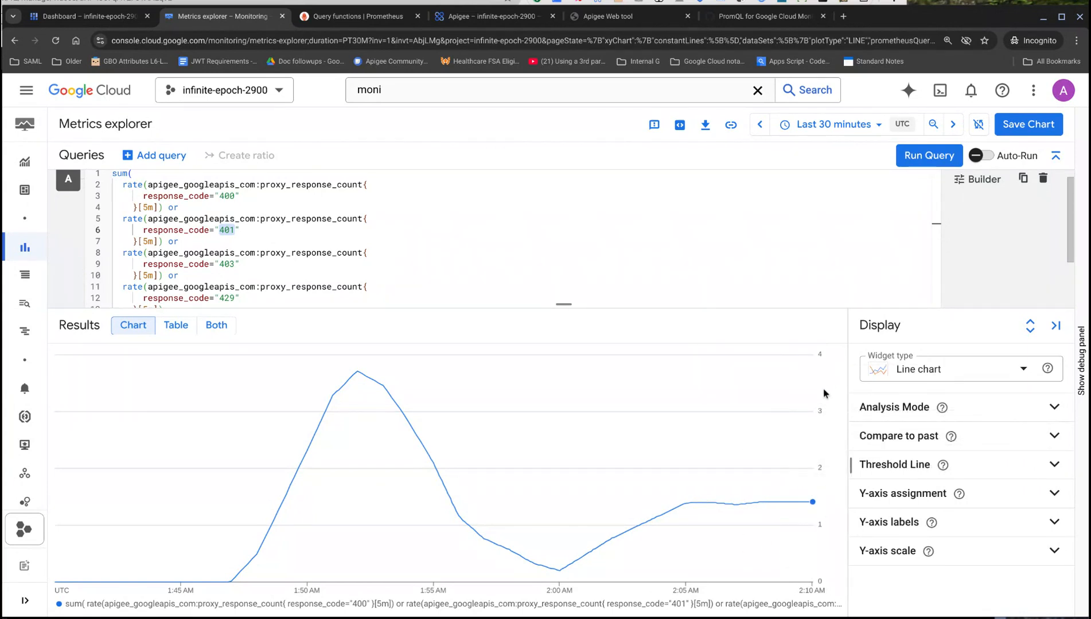
{"action": "left_click", "coordinate": [138, 185]}
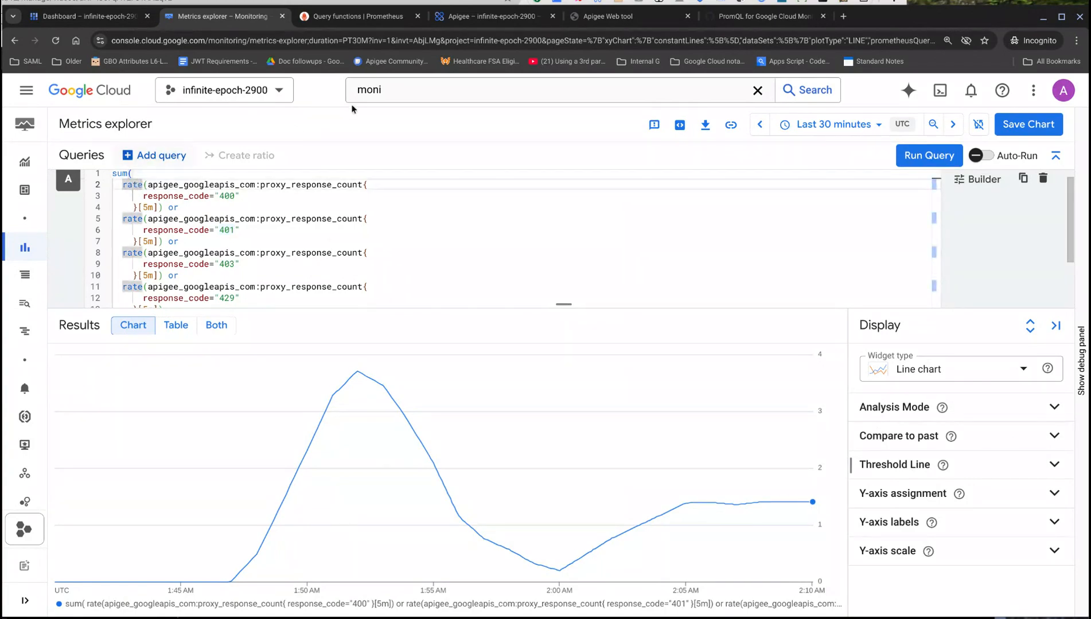
{"action": "left_click", "coordinate": [356, 17]}
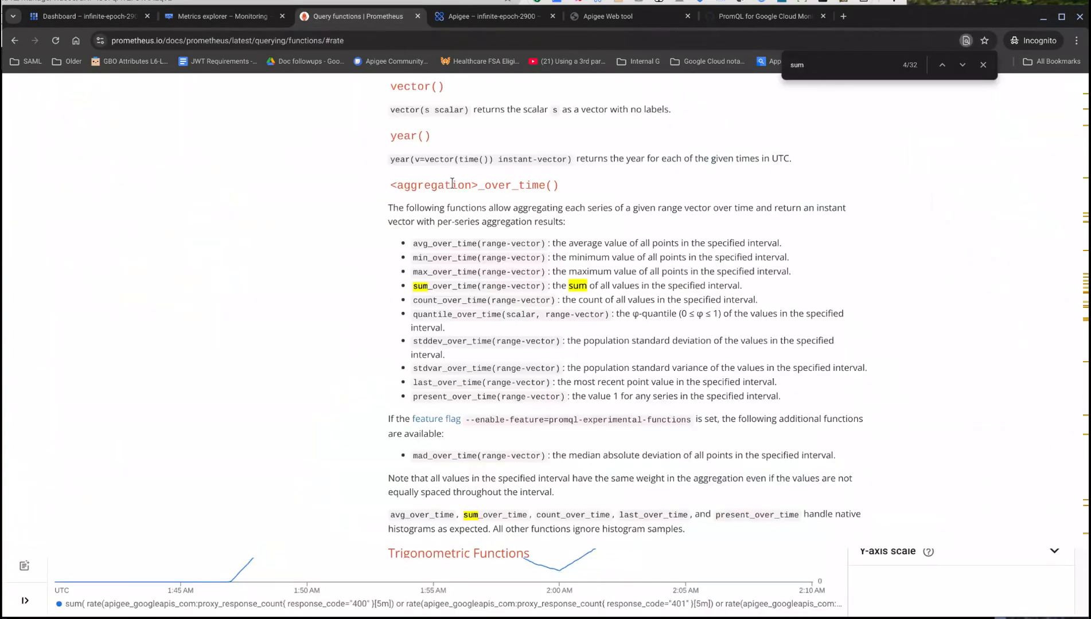
{"action": "scroll", "coordinate": [707, 145], "scroll_direction": "up", "scroll_amount": 20}
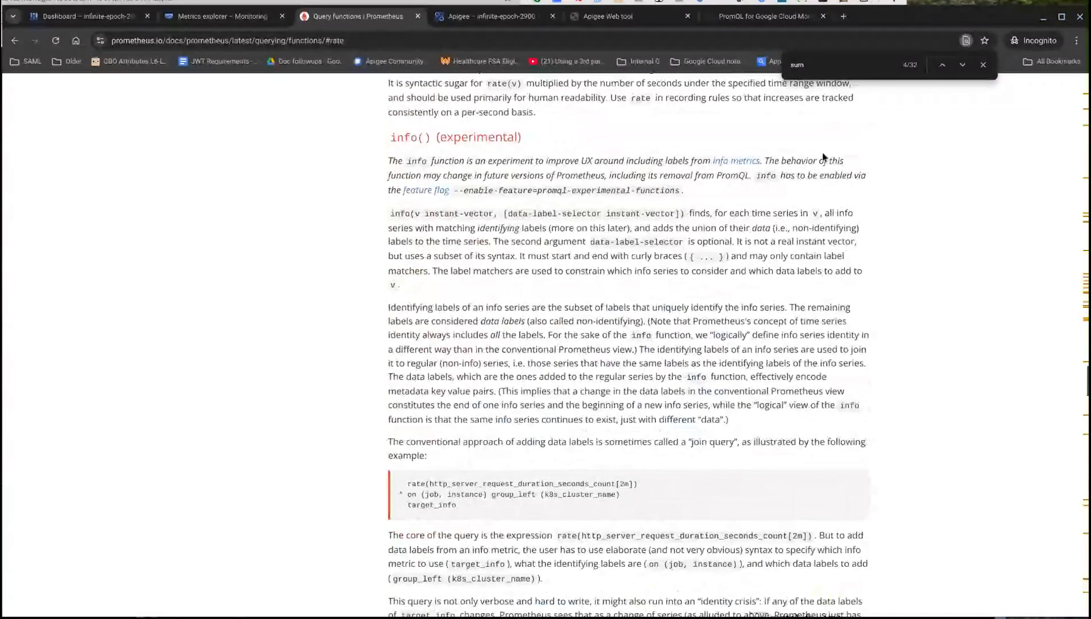
{"action": "scroll", "coordinate": [836, 154], "scroll_direction": "up", "scroll_amount": 20}
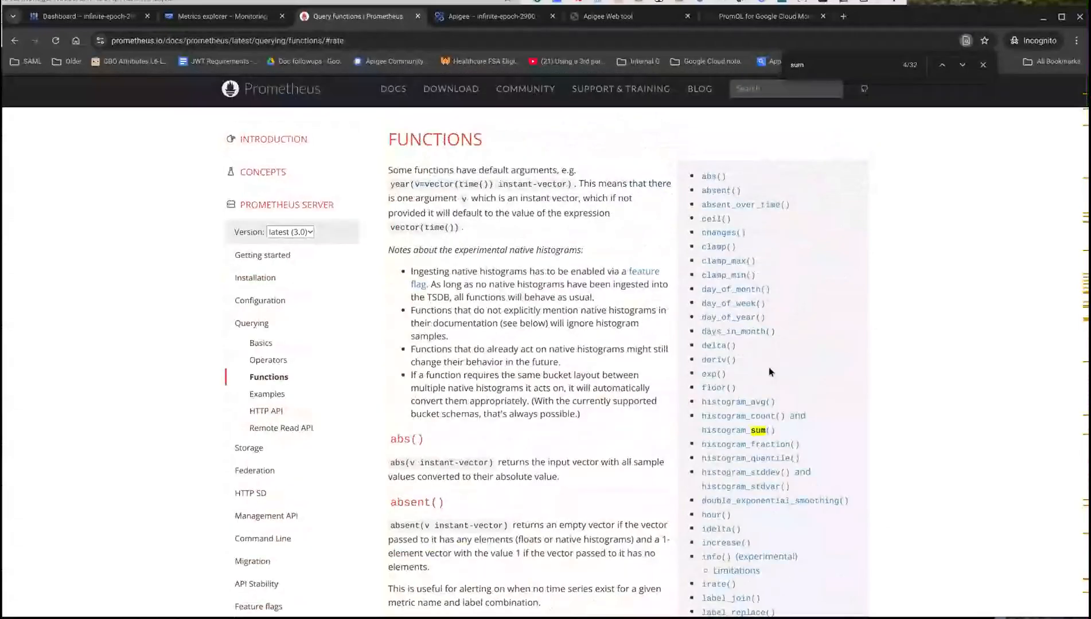
{"action": "scroll", "coordinate": [763, 381], "scroll_direction": "down", "scroll_amount": 5}
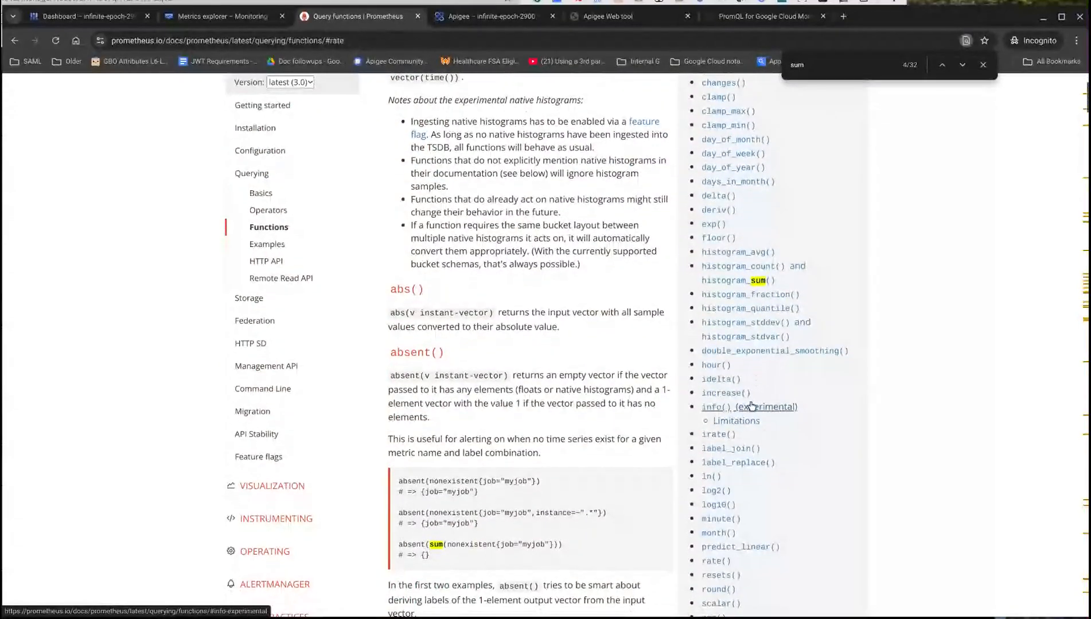
{"action": "left_click", "coordinate": [718, 379]}
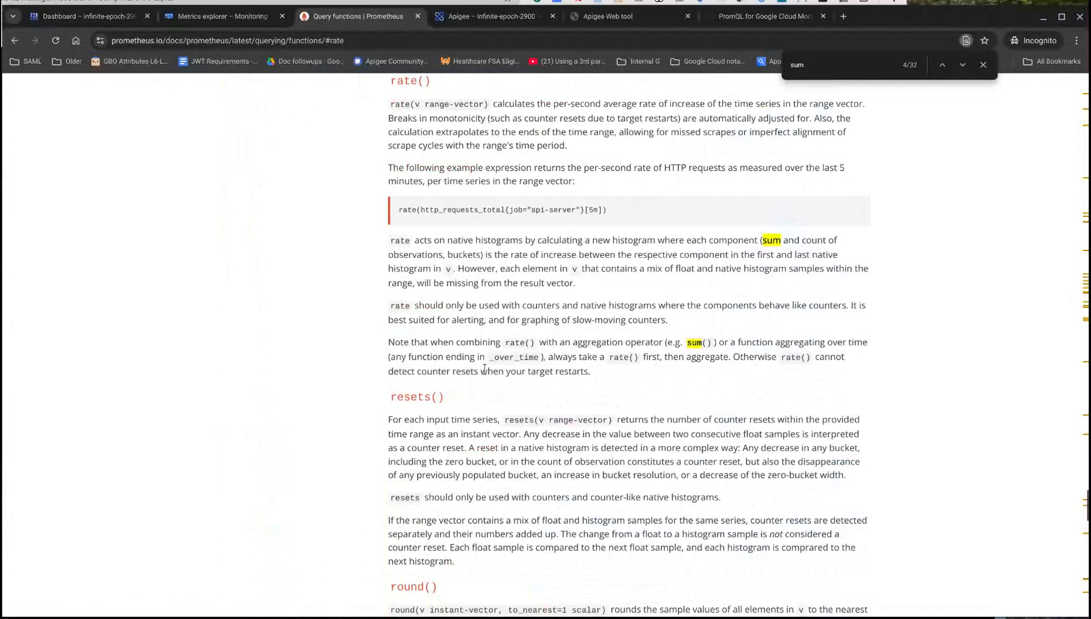
{"action": "scroll", "coordinate": [346, 137], "scroll_direction": "up", "scroll_amount": 1}
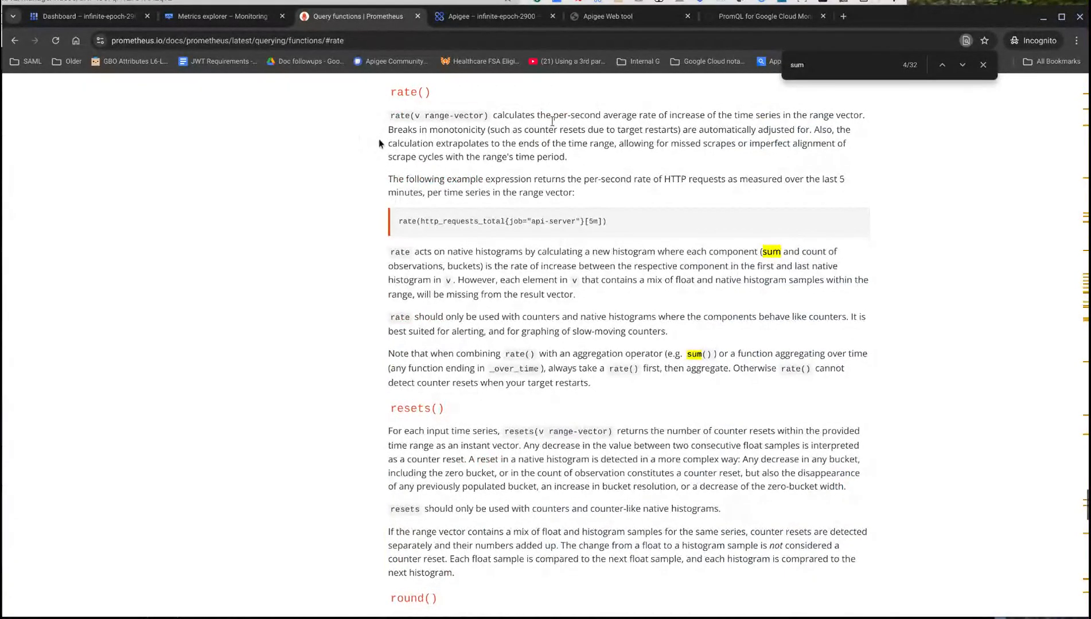
{"action": "left_click_drag", "start_coordinate": [530, 115], "coordinate": [764, 116]}
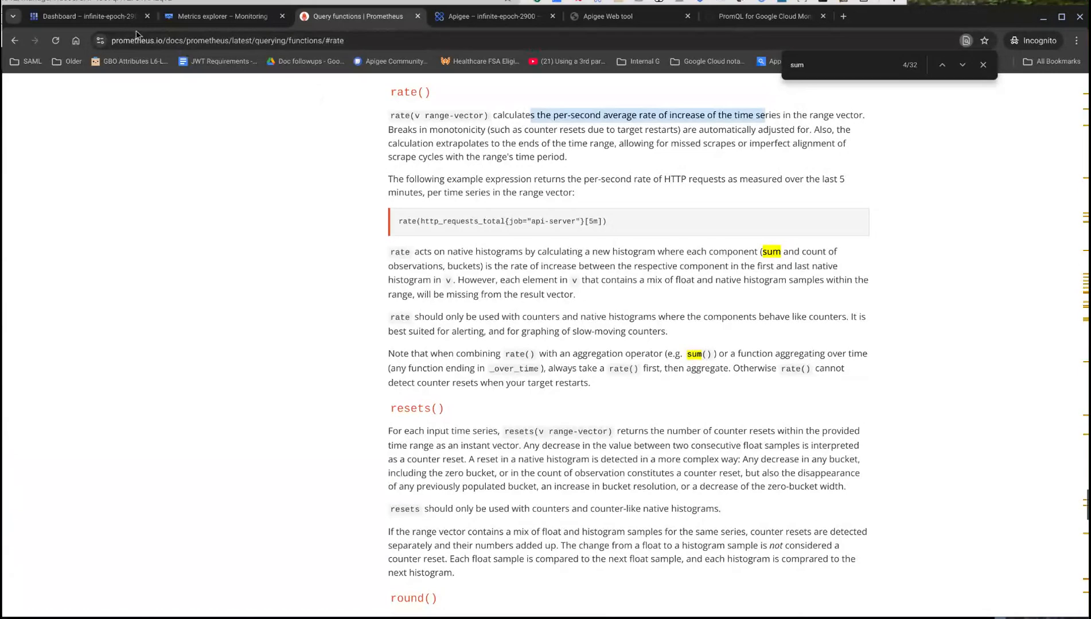
{"action": "left_click", "coordinate": [198, 17]}
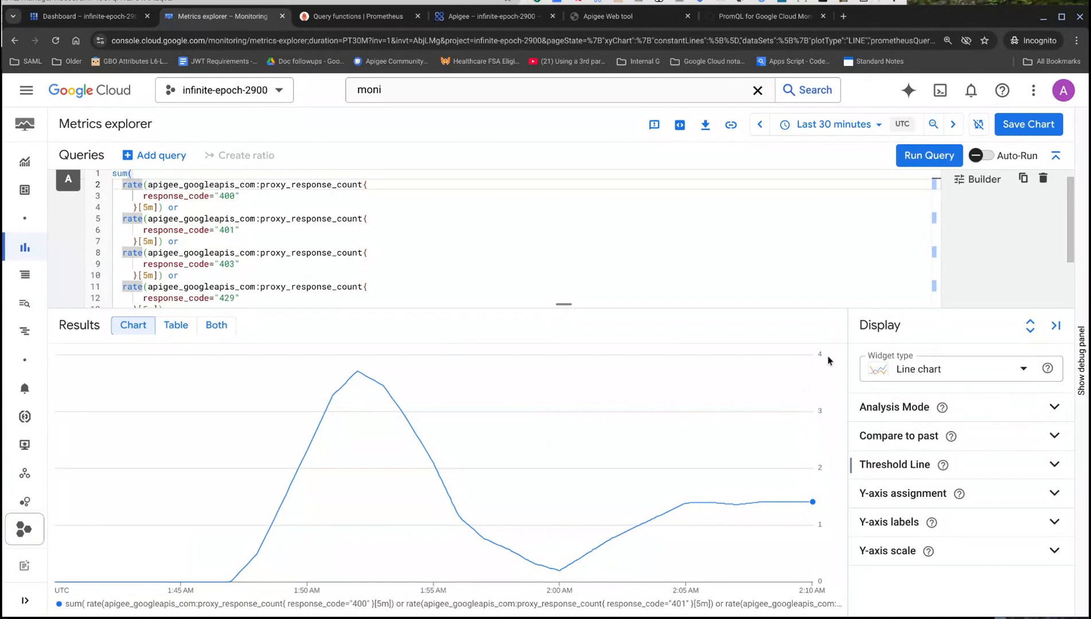
Replace the query with the 400, 401, 403 and 429 rates as a share of all proxy responses, ending in "* 100 > bool 14", without a blank first line
{"action": "mouse_move", "coordinate": [383, 380]}
{"action": "scroll", "coordinate": [256, 264], "scroll_direction": "down", "scroll_amount": 1}
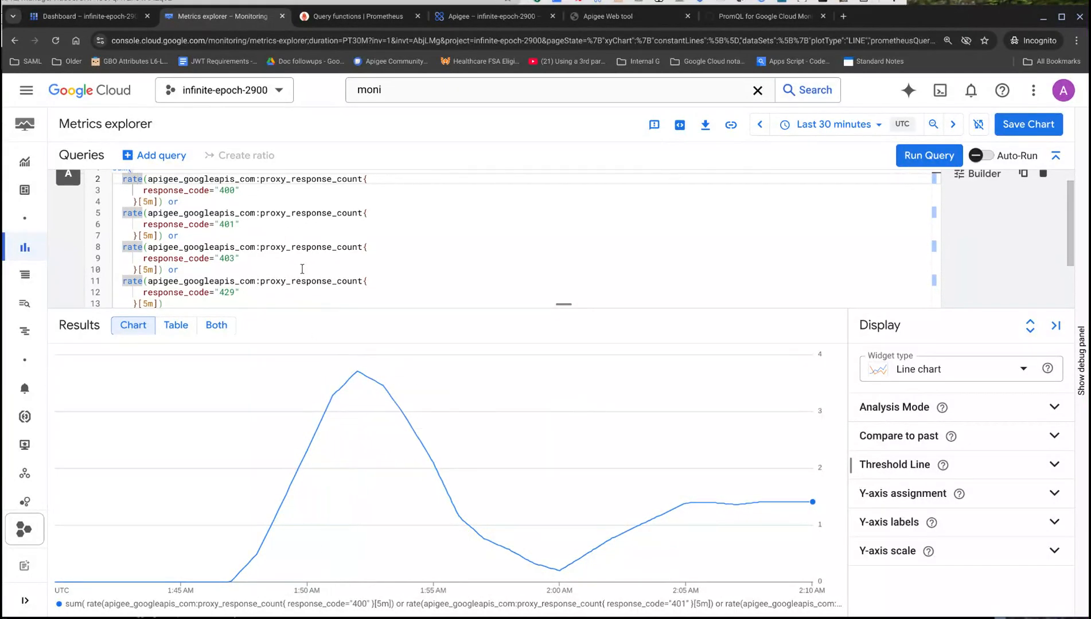
{"action": "scroll", "coordinate": [306, 268], "scroll_direction": "down", "scroll_amount": 3}
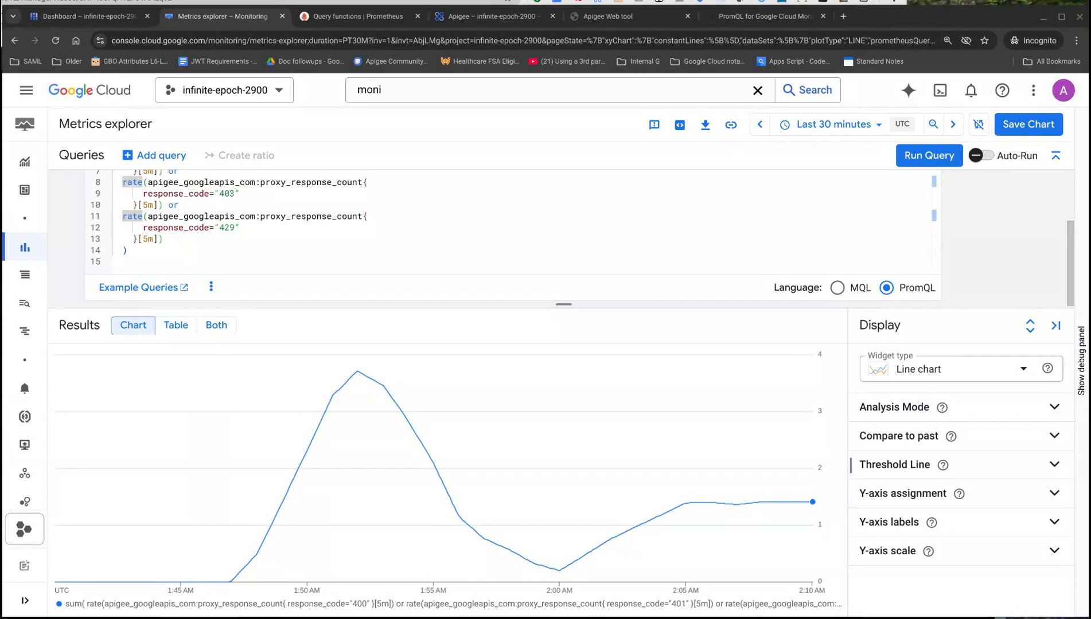
{"action": "left_click", "coordinate": [234, 184]}
{"action": "key", "text": "ctrl+a"}
{"action": "key", "text": "ctrl+v"}
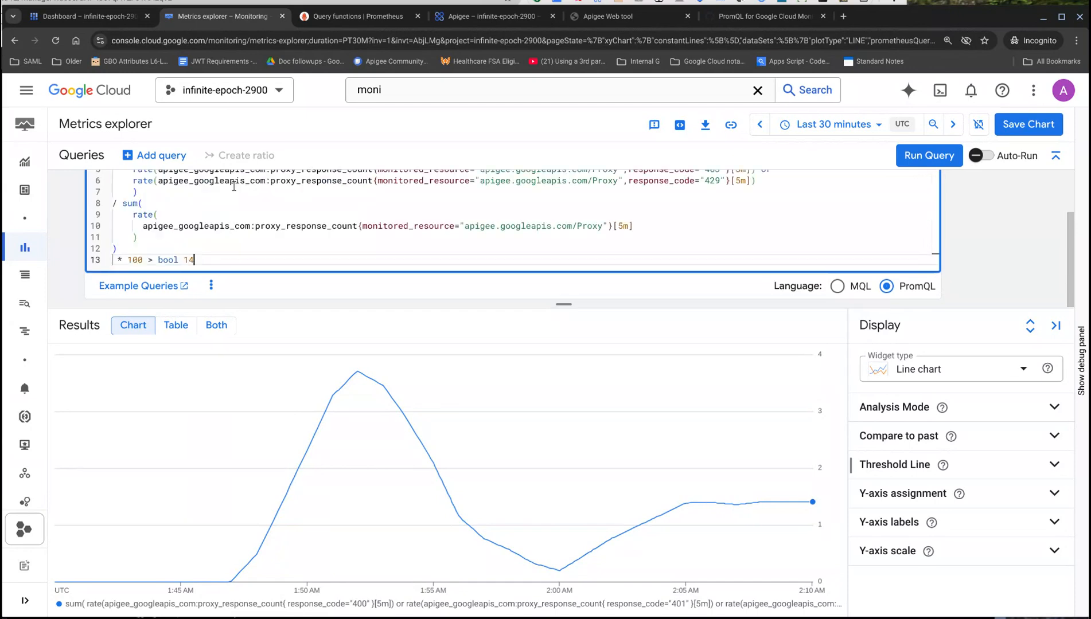
{"action": "scroll", "coordinate": [665, 211], "scroll_direction": "up", "scroll_amount": 2}
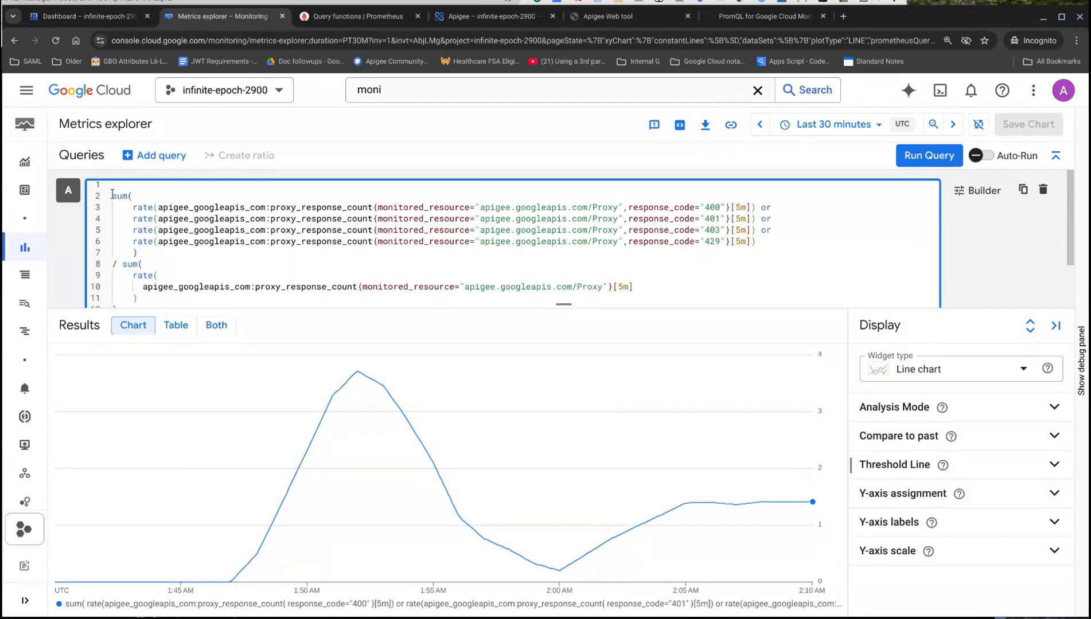
{"action": "left_click", "coordinate": [258, 219]}
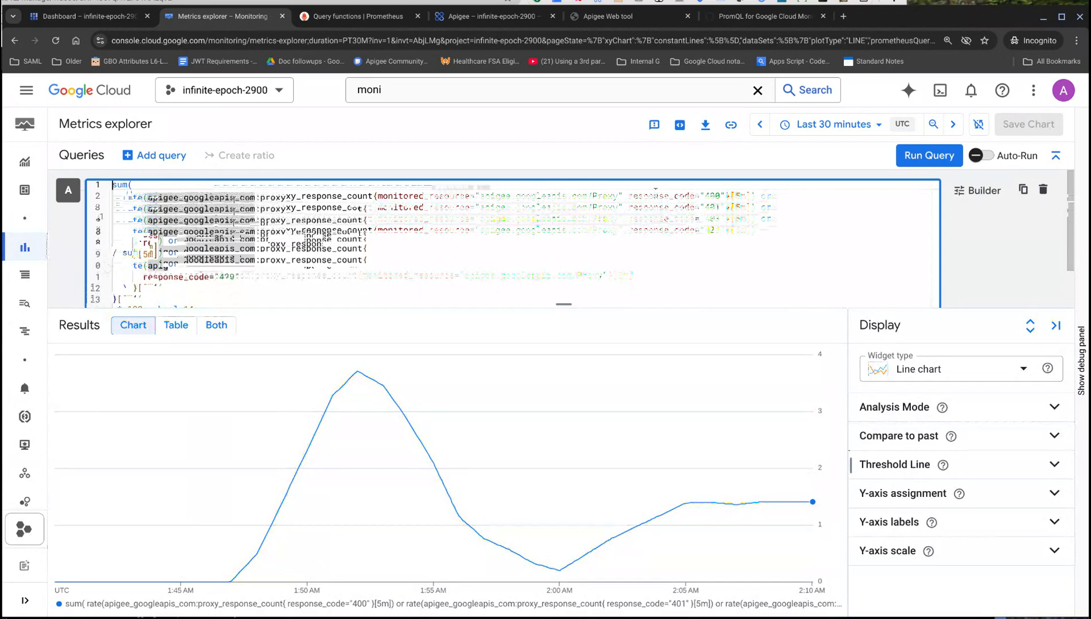
Remove the "> bool 14" comparison from the end of the query and run it to chart the plain error percentage
{"action": "left_click_drag", "start_coordinate": [655, 195], "coordinate": [712, 199]}
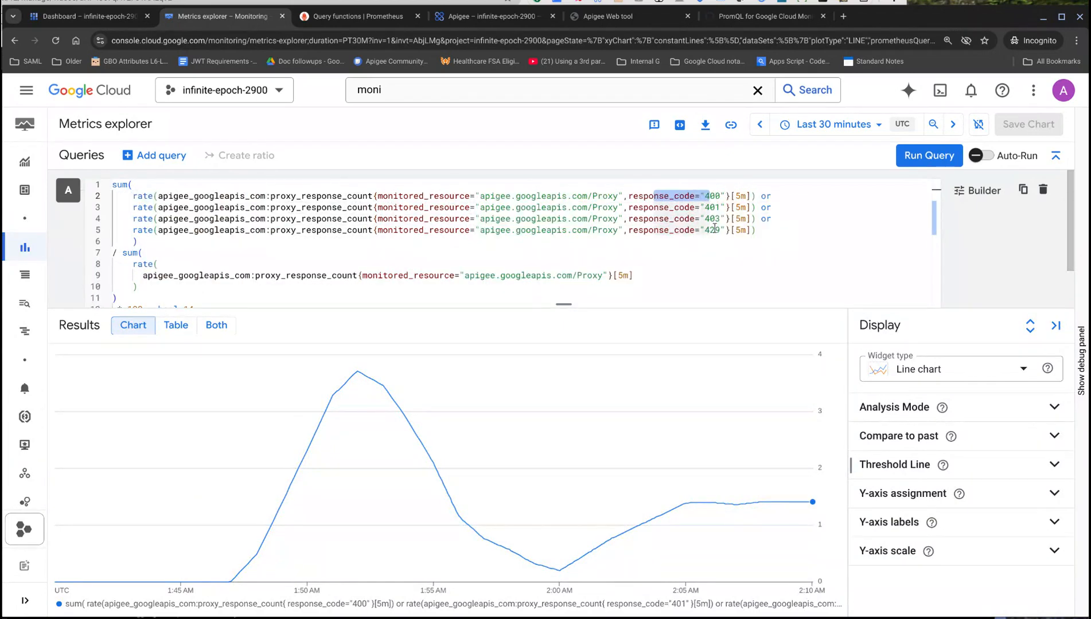
{"action": "scroll", "coordinate": [160, 259], "scroll_direction": "down", "scroll_amount": 1}
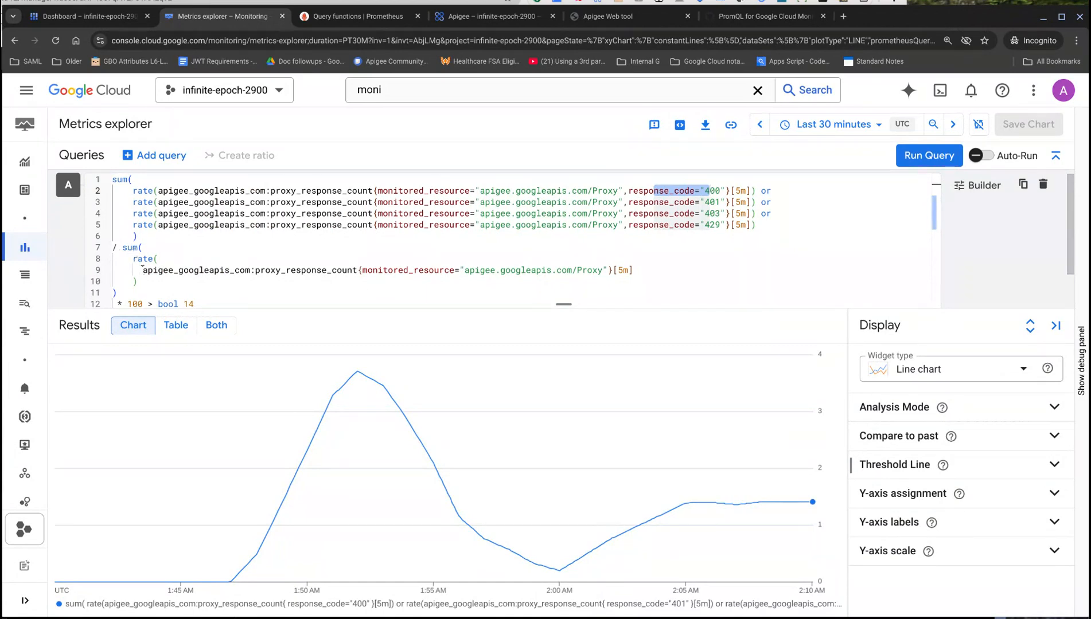
{"action": "left_click_drag", "start_coordinate": [633, 269], "coordinate": [149, 293]}
{"action": "scroll", "coordinate": [274, 278], "scroll_direction": "down", "scroll_amount": 1}
{"action": "key", "text": "BackSpace"}
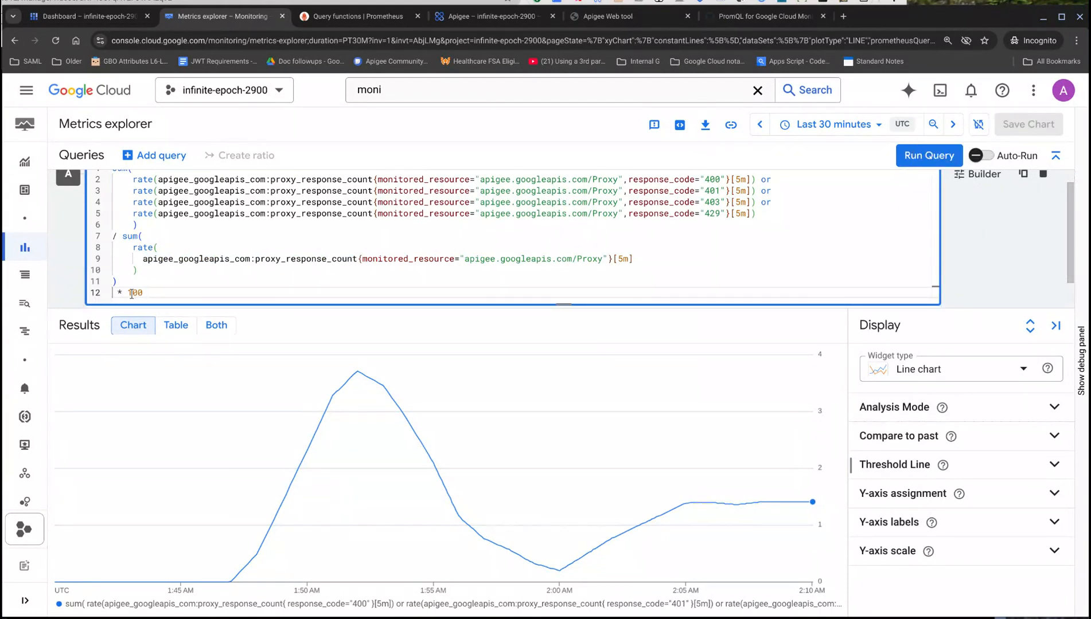
{"action": "left_click", "coordinate": [907, 167]}
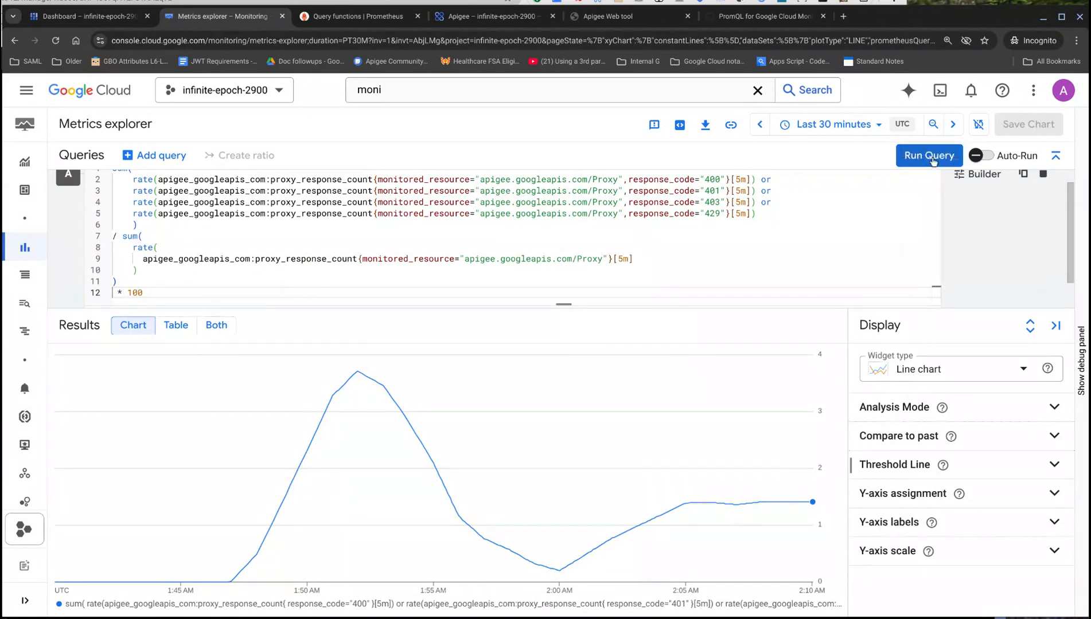
{"action": "left_click", "coordinate": [923, 163]}
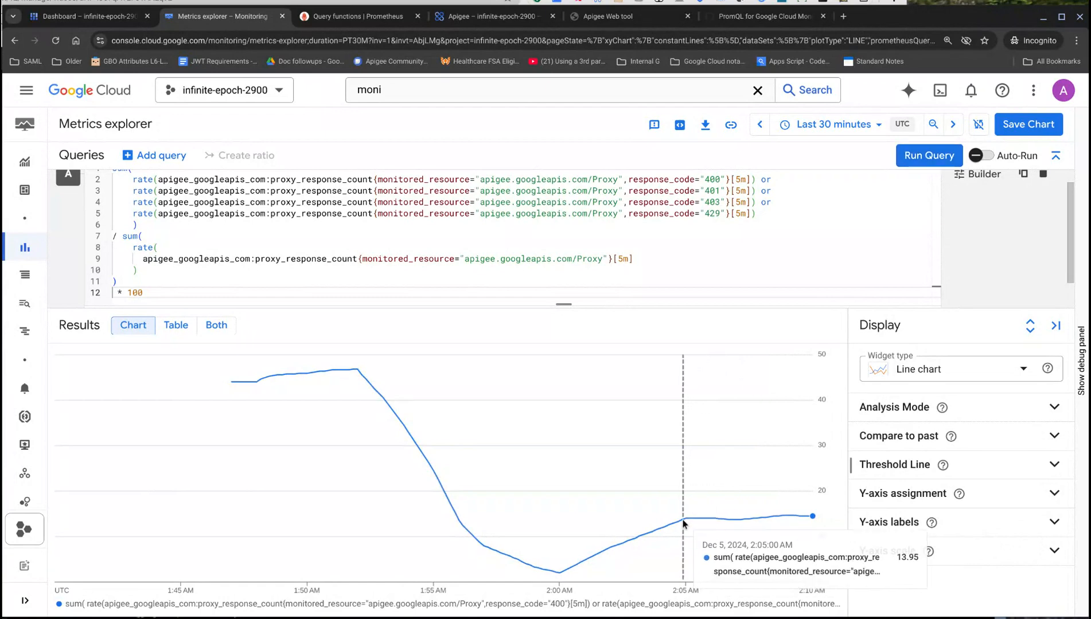
Append the comparison "> bool 20" after "* 100" in the query and run it
{"action": "left_click", "coordinate": [164, 296]}
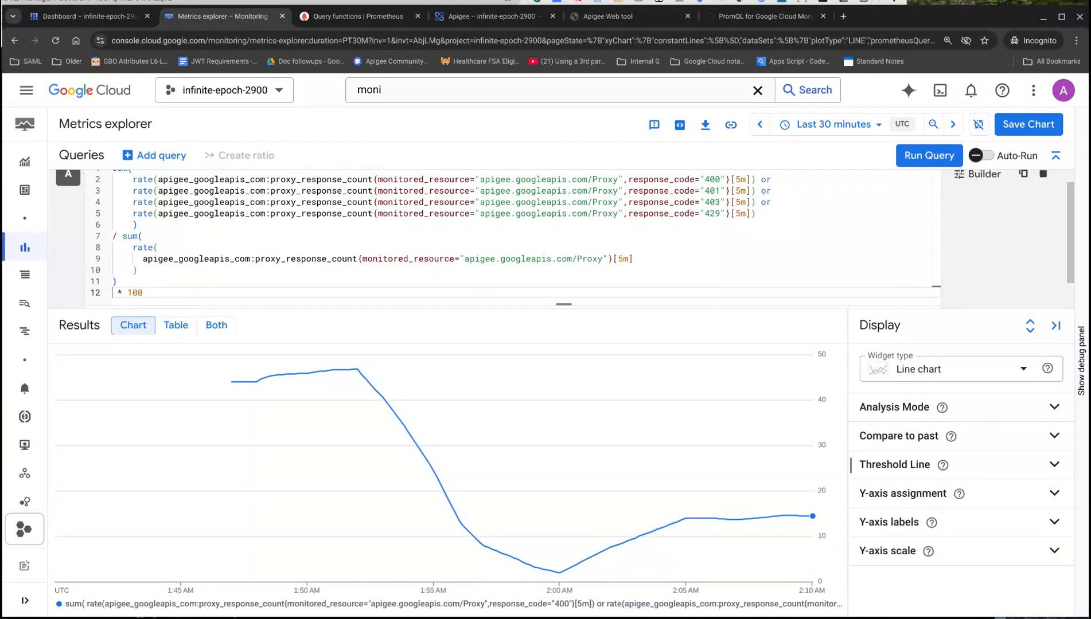
{"action": "type", "text": "> bool"}
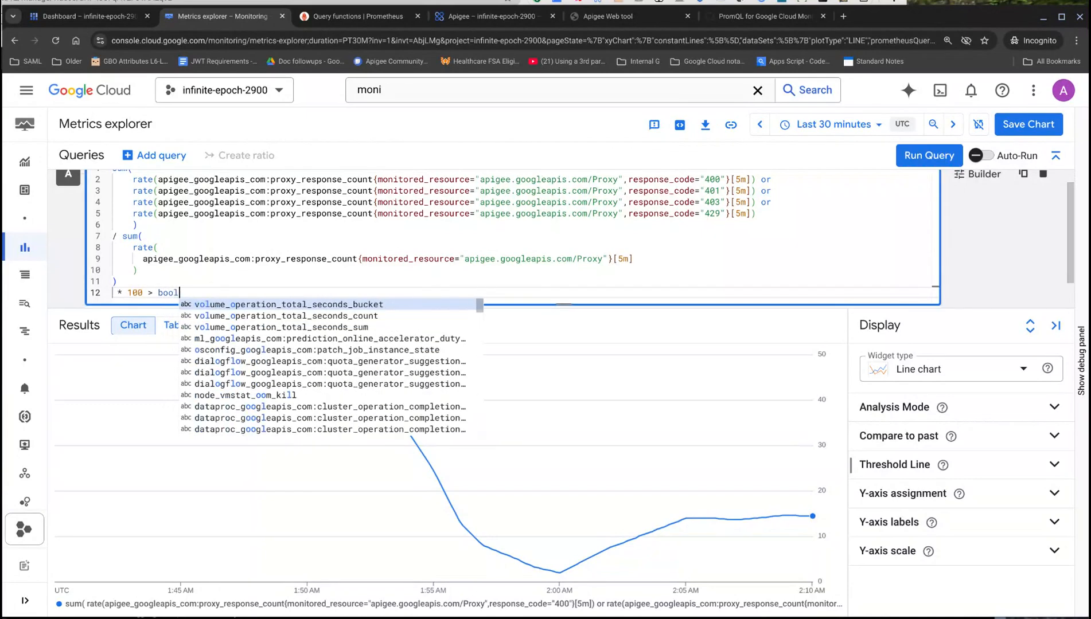
{"action": "type", "text": " 20"}
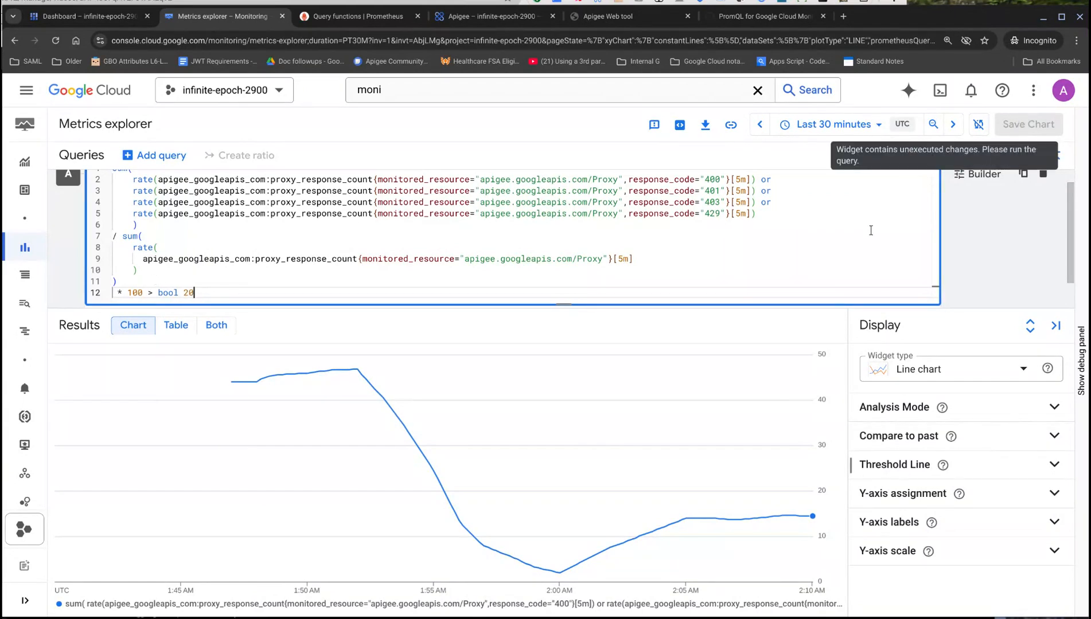
{"action": "left_click", "coordinate": [910, 163]}
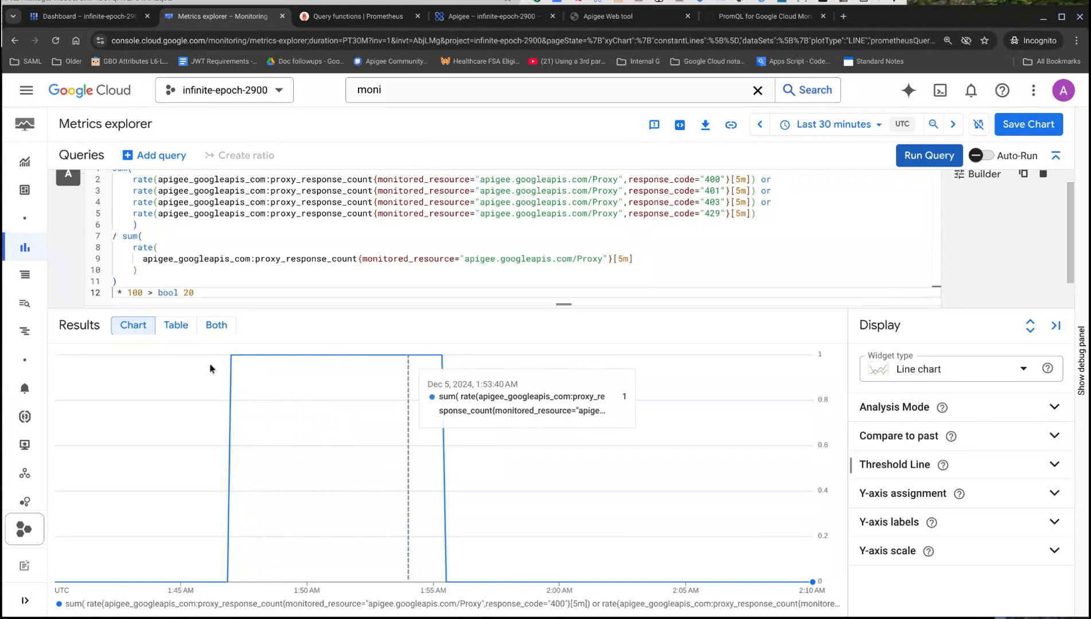
Change the threshold in the query's bool comparison to 13 and run the query
{"action": "left_click", "coordinate": [196, 292]}
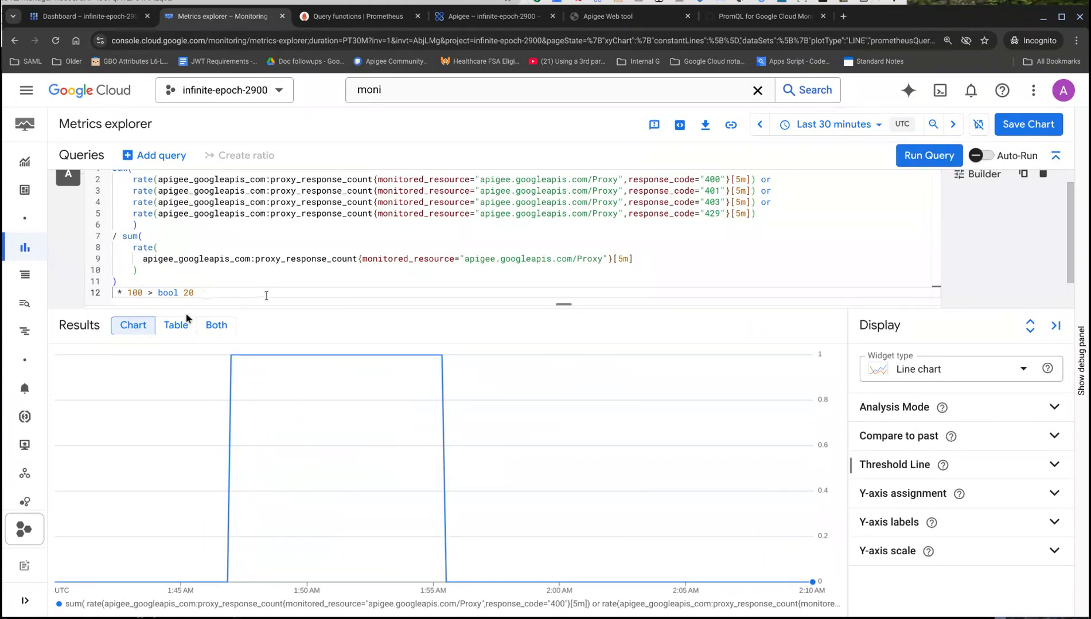
{"action": "key", "text": "BackSpace"}
{"action": "key", "text": "BackSpace"}
{"action": "type", "text": "13"}
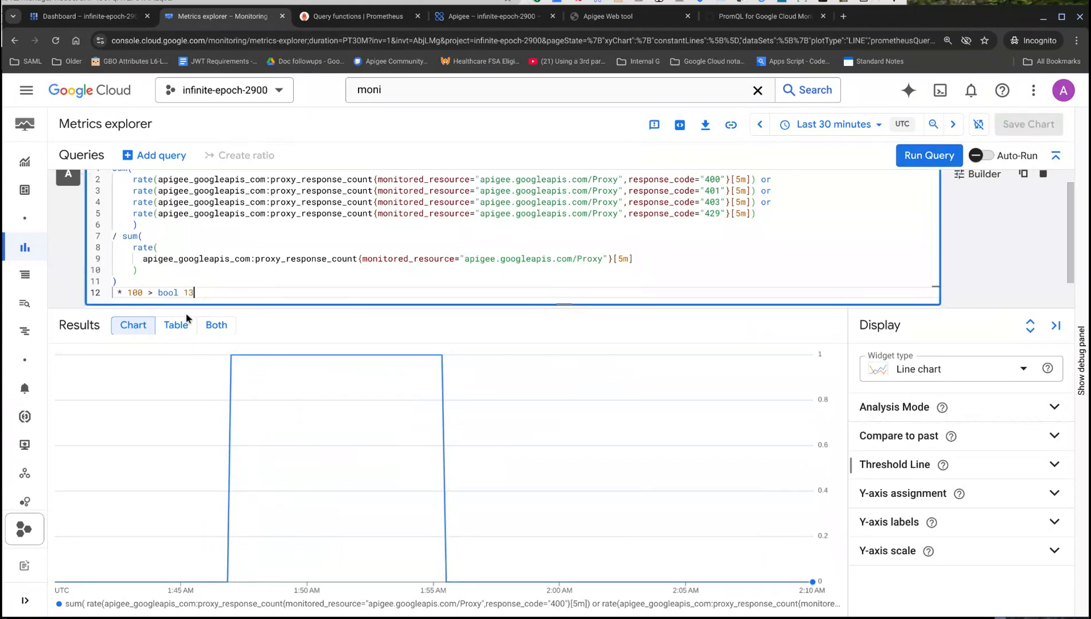
{"action": "left_click", "coordinate": [902, 162]}
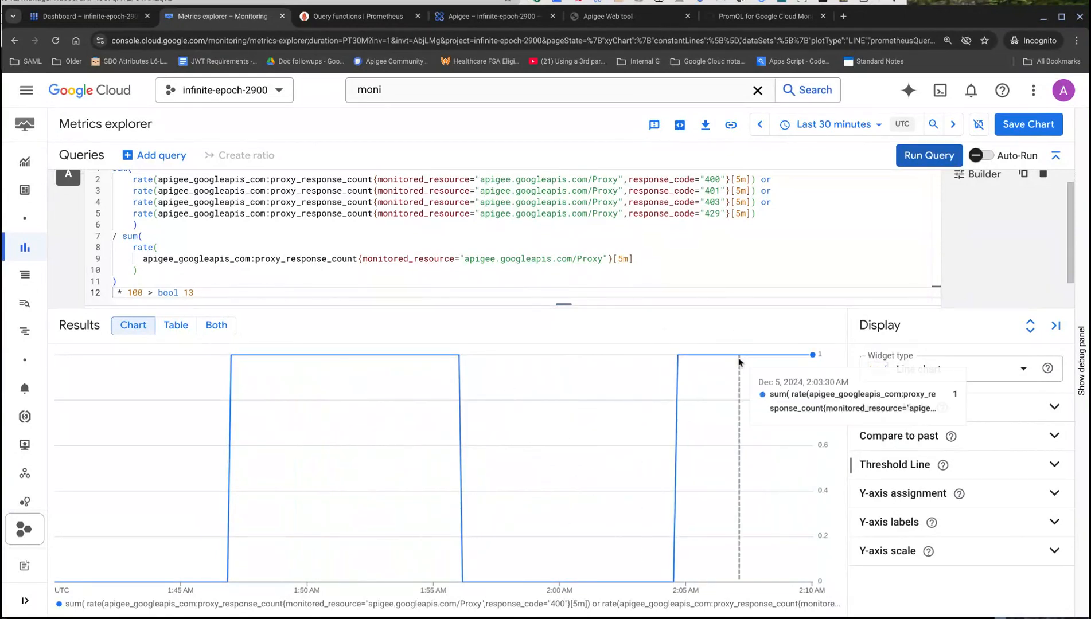
Copy the entire query, find Monitoring through a search from the project dashboard, and open its Alerting page
{"action": "left_click", "coordinate": [323, 245]}
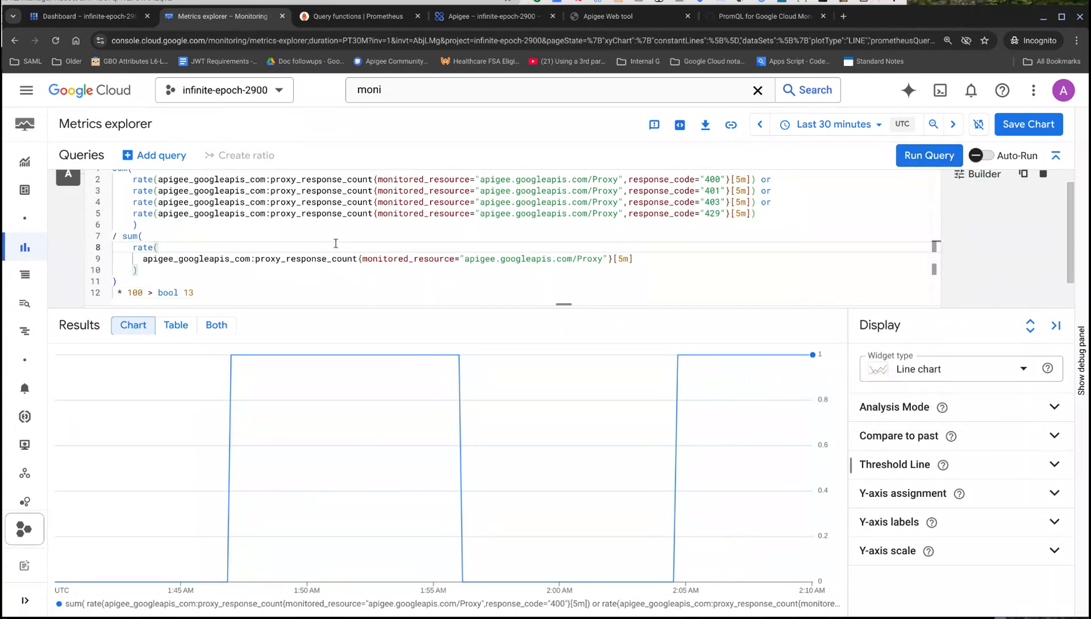
{"action": "key", "text": "ctrl+a"}
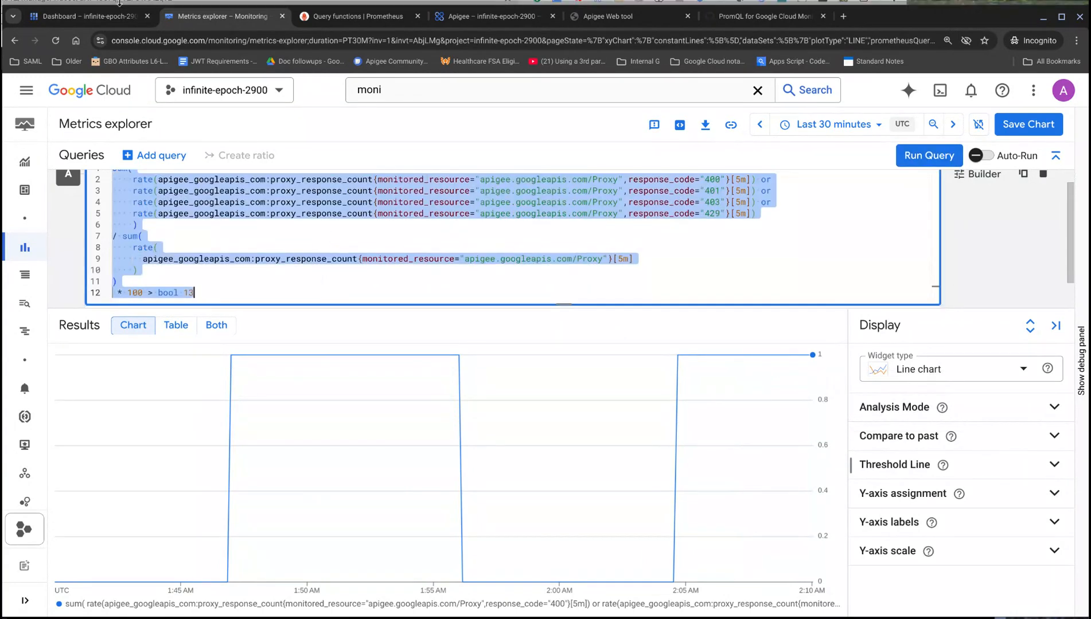
{"action": "left_click", "coordinate": [87, 21]}
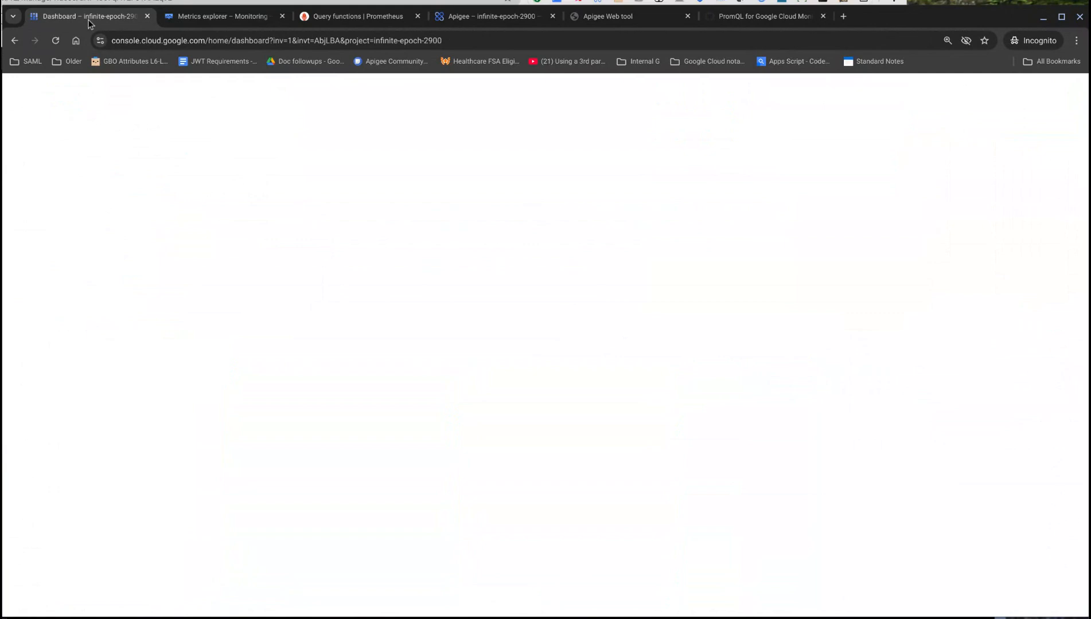
{"action": "left_click", "coordinate": [445, 89]}
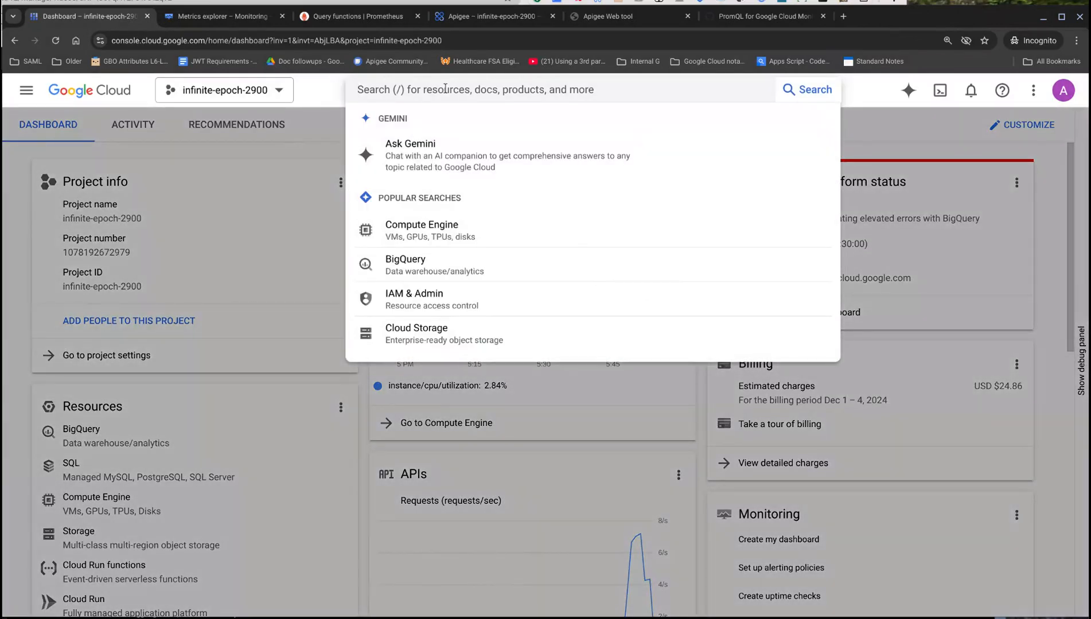
{"action": "type", "text": "monitoring"}
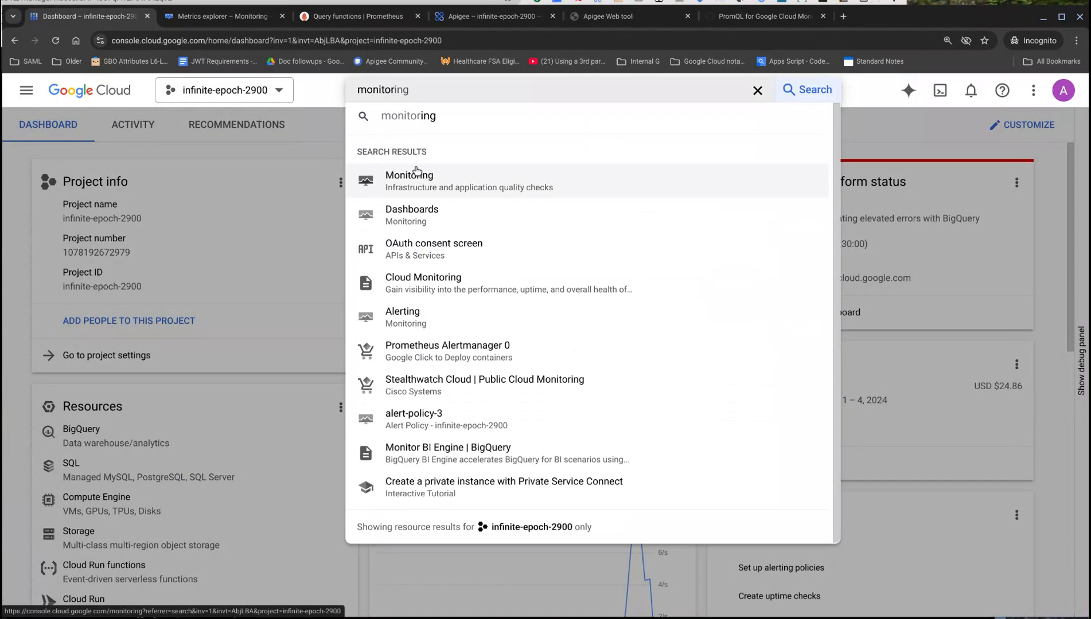
{"action": "left_click", "coordinate": [416, 175]}
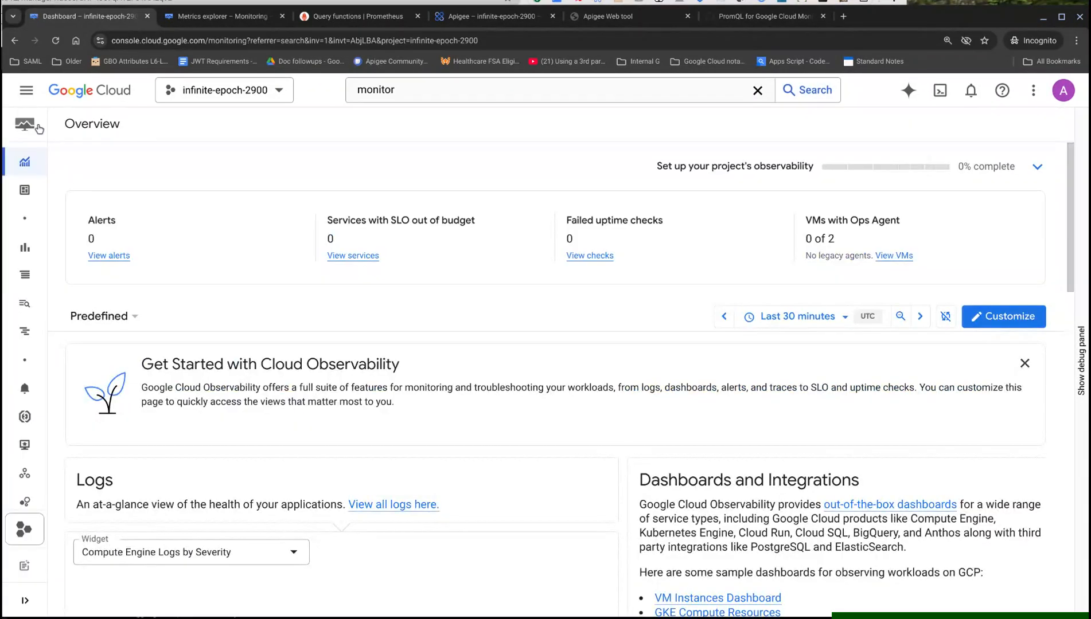
{"action": "mouse_move", "coordinate": [27, 148]}
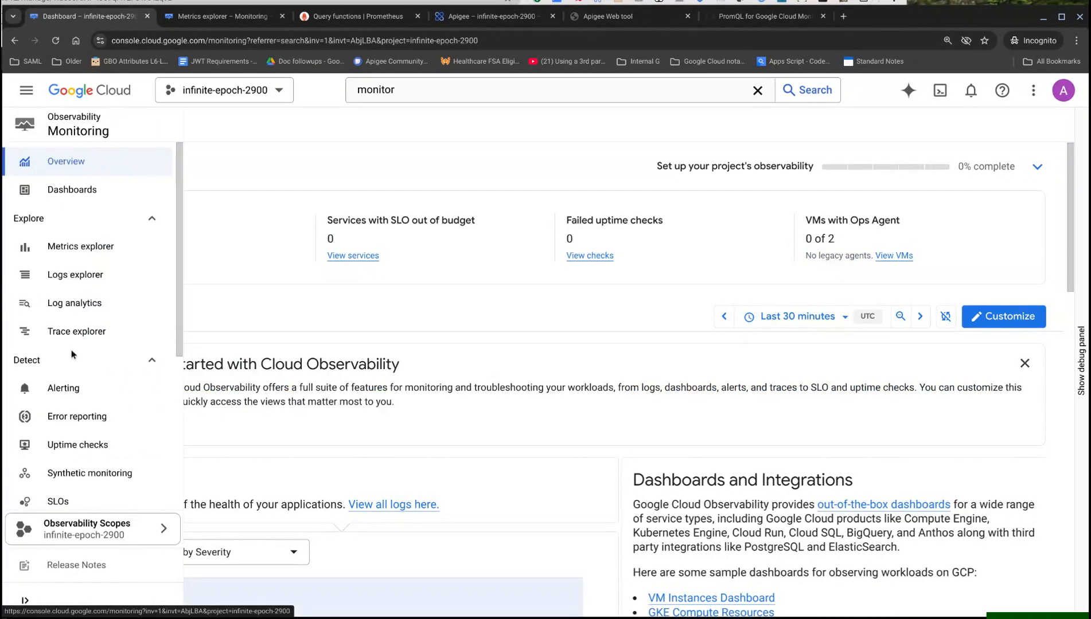
{"action": "left_click", "coordinate": [64, 390]}
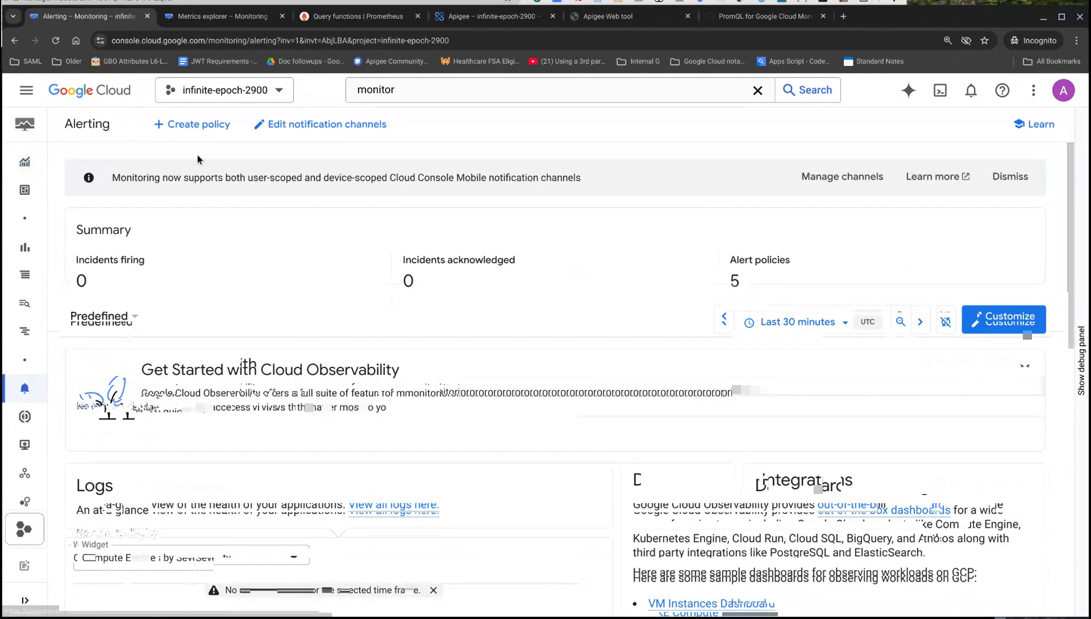
Start a new alerting policy in code editor mode and paste the copied error percentage query into its PromQL editor
{"action": "left_click", "coordinate": [197, 124]}
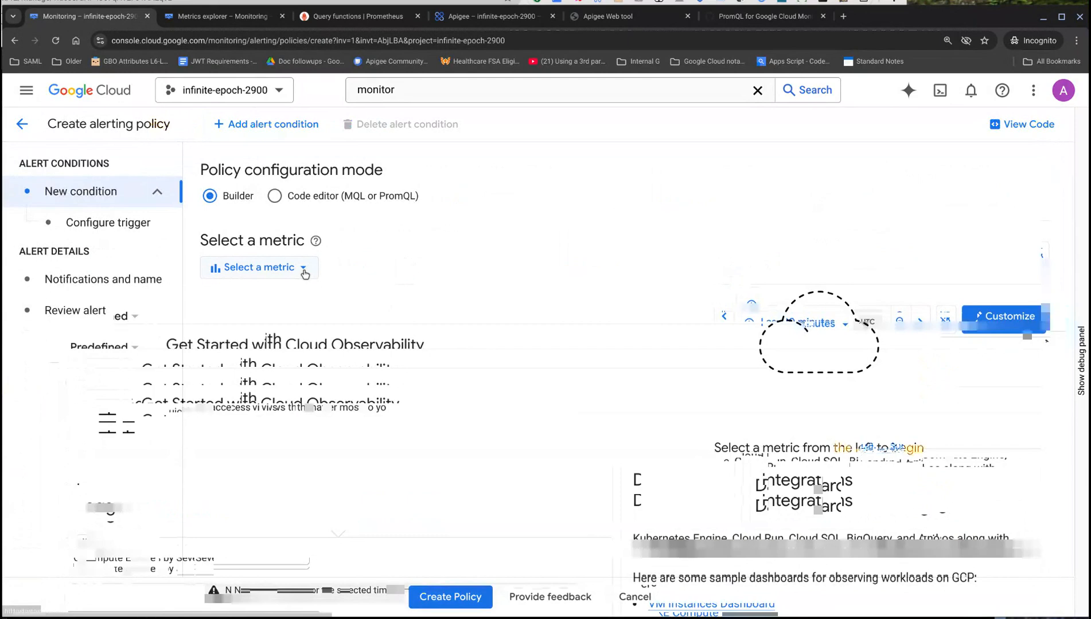
{"action": "left_click", "coordinate": [275, 196]}
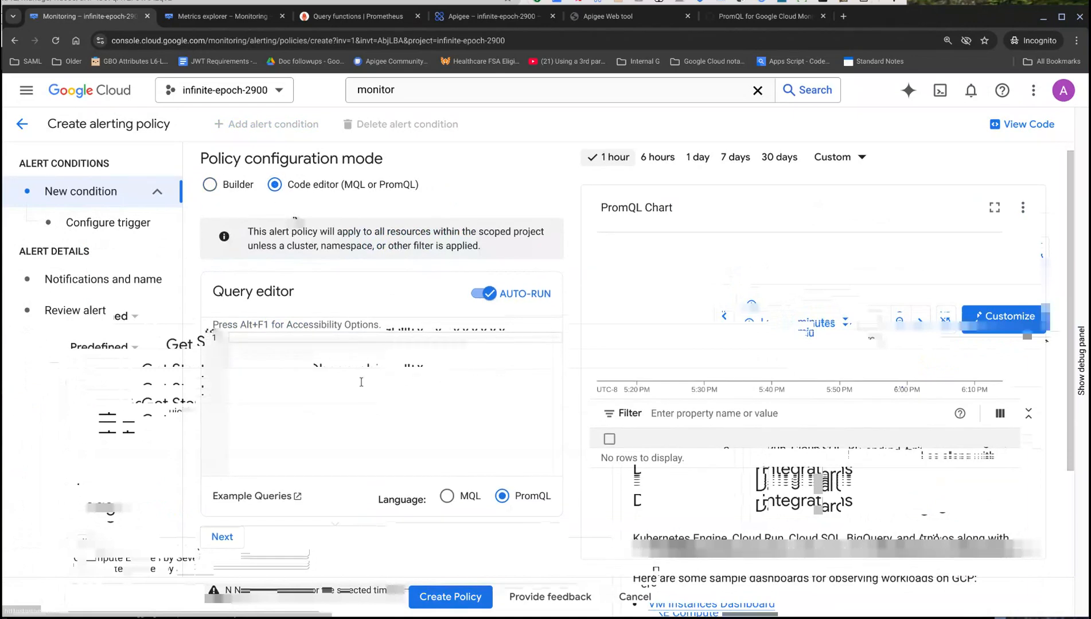
{"action": "left_click", "coordinate": [347, 349]}
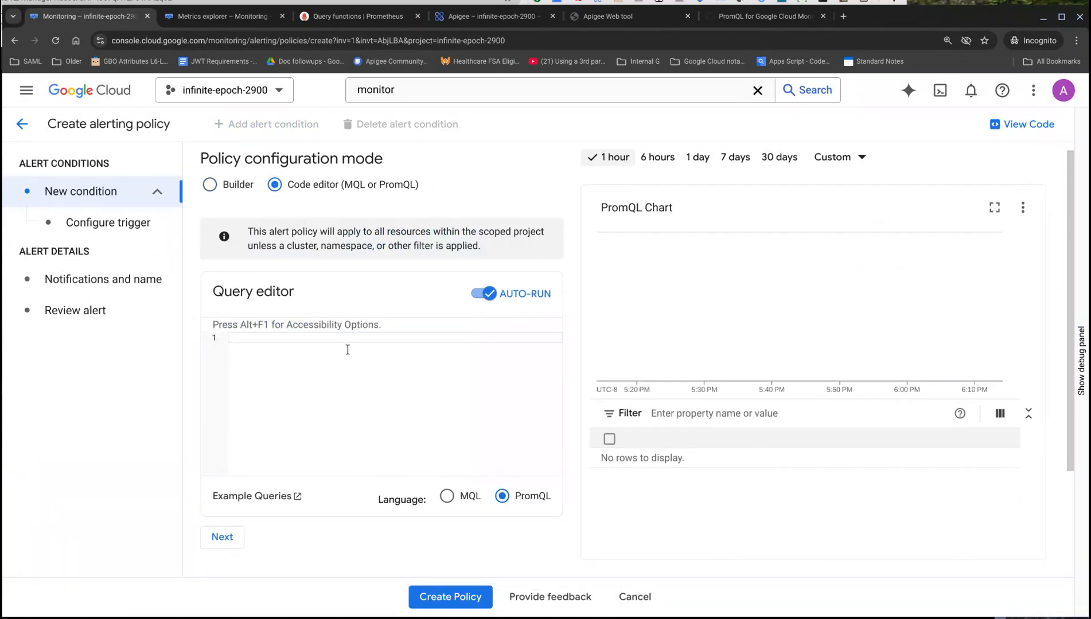
{"action": "key", "text": "ctrl+v"}
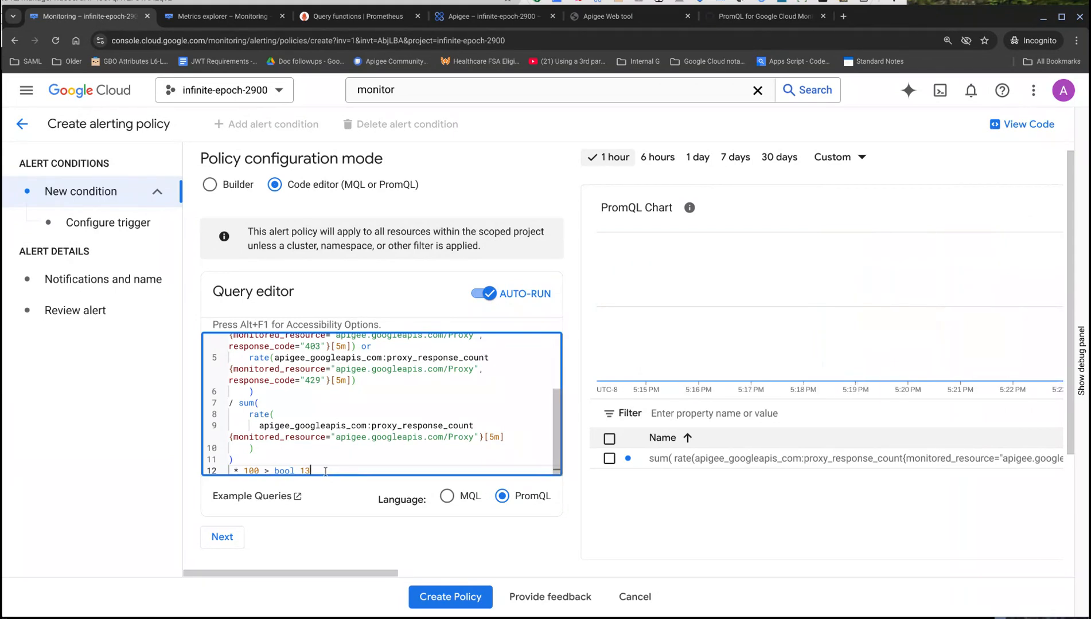
Remove "> bool 13" from the alert query and view its chart over 6 hours before returning to the 1 hour range
{"action": "left_click_drag", "start_coordinate": [325, 471], "coordinate": [259, 470]}
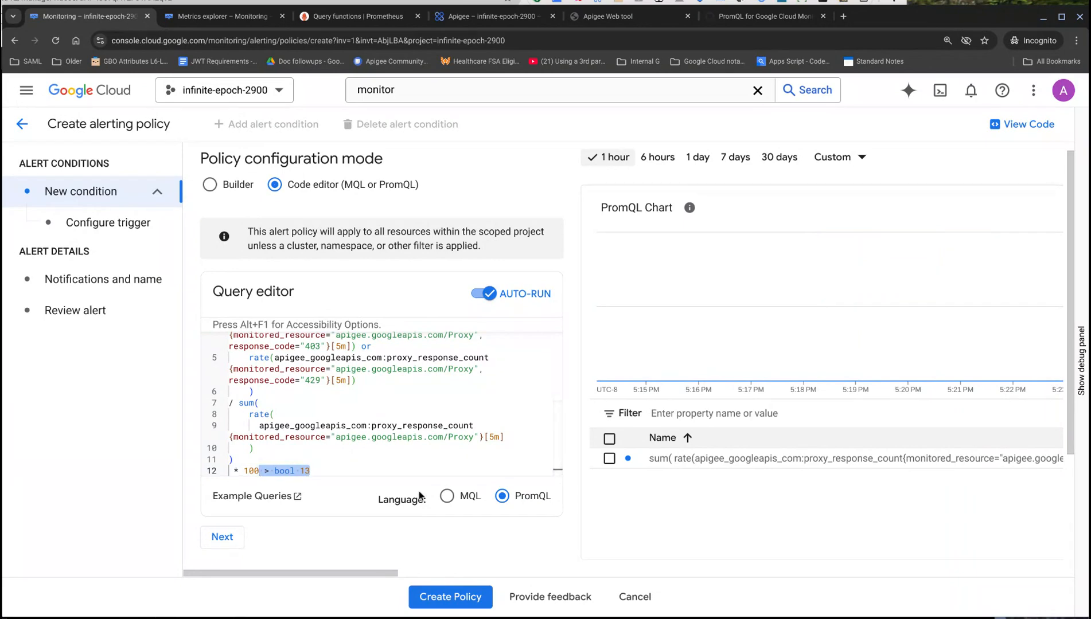
{"action": "key", "text": "BackSpace"}
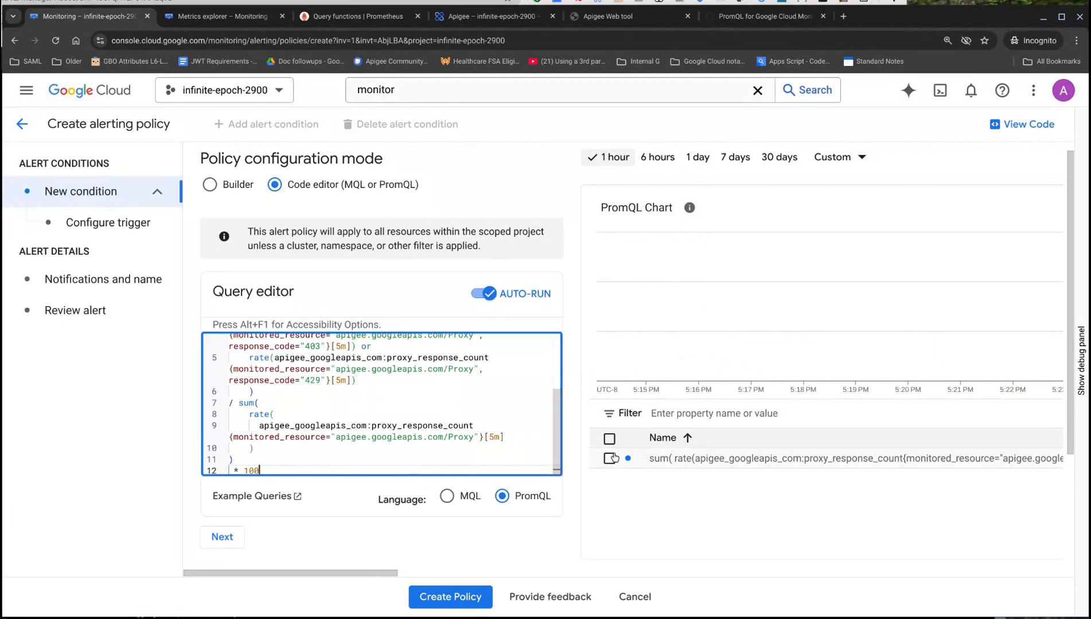
{"action": "left_click", "coordinate": [657, 158]}
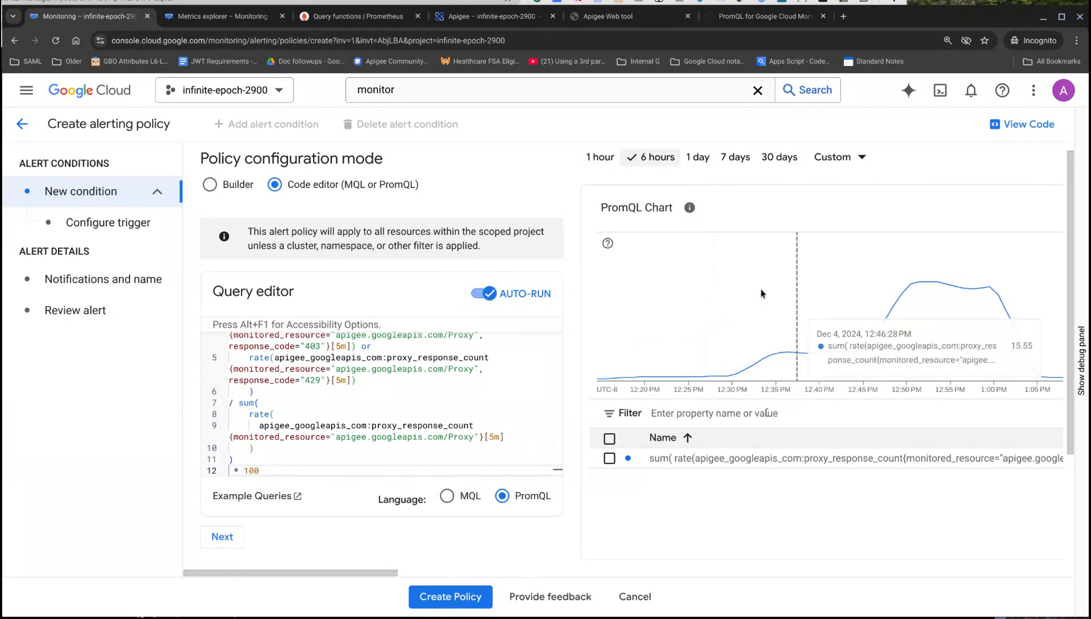
{"action": "left_click", "coordinate": [600, 158]}
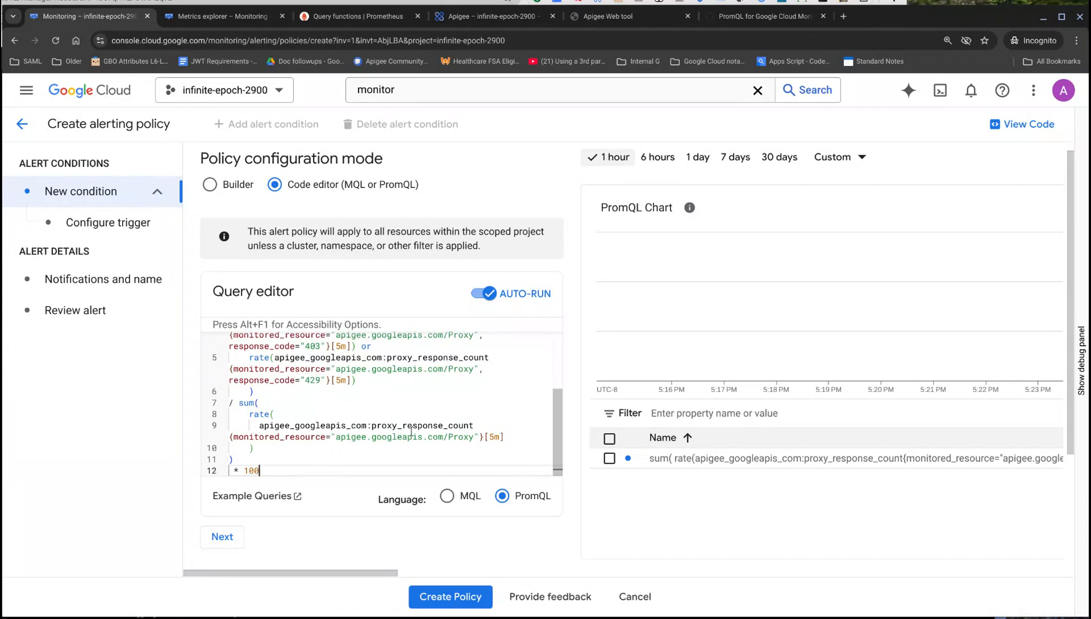
Restore the "> bool 13" comparison after "* 100" at the end of the alert query
{"action": "type", "text": "> bool 13"}
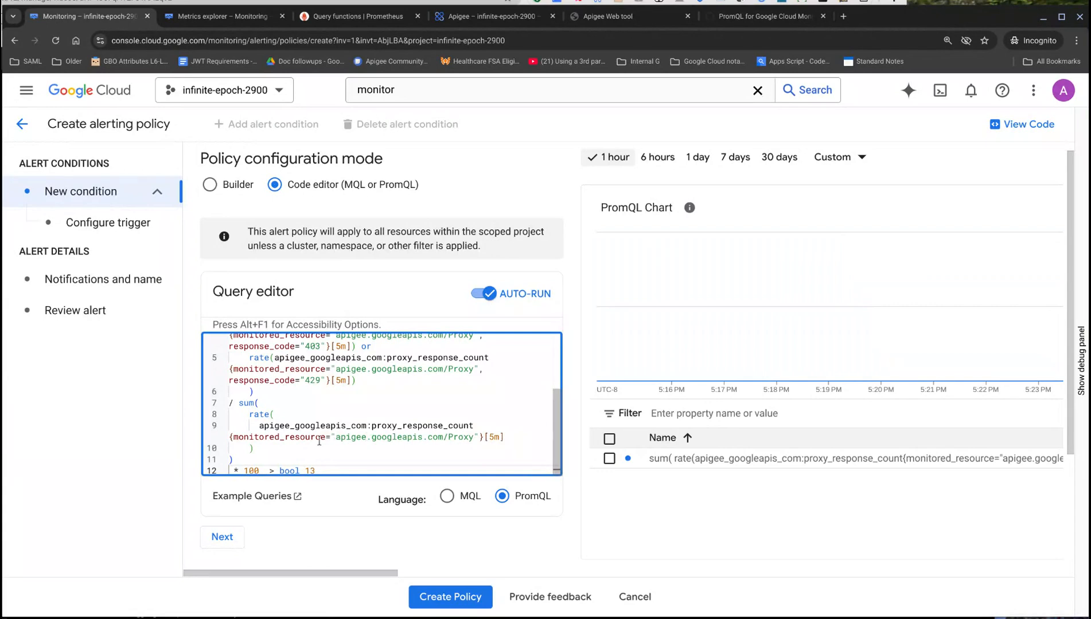
{"action": "left_click", "coordinate": [264, 471]}
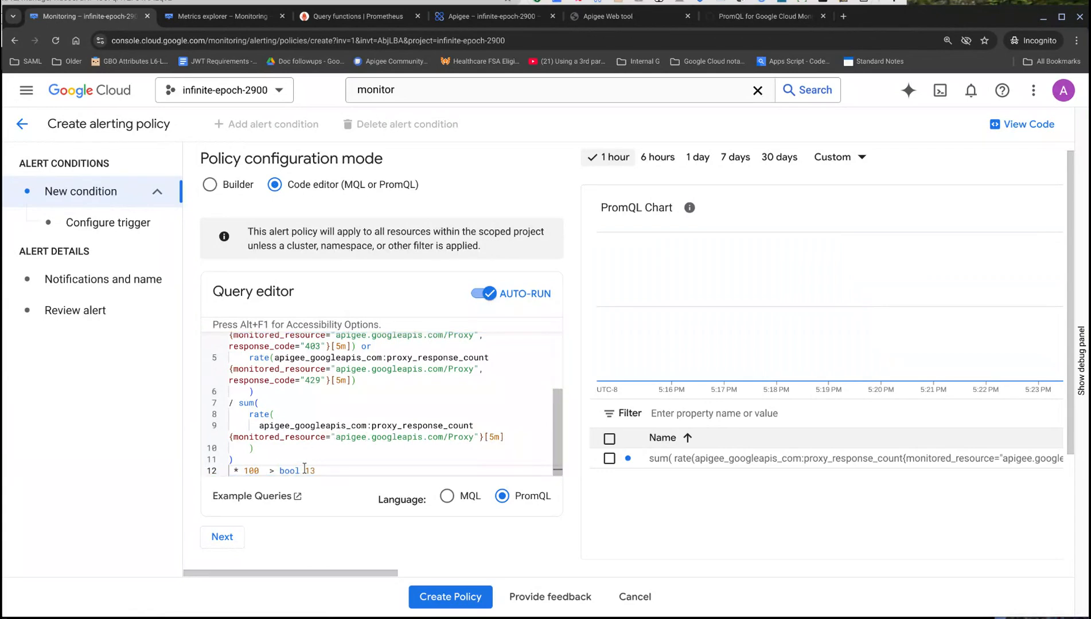
Remove the extra space before "> bool 13", chart the alert query over 6 hours, and continue to the trigger configuration
{"action": "key", "text": "BackSpace"}
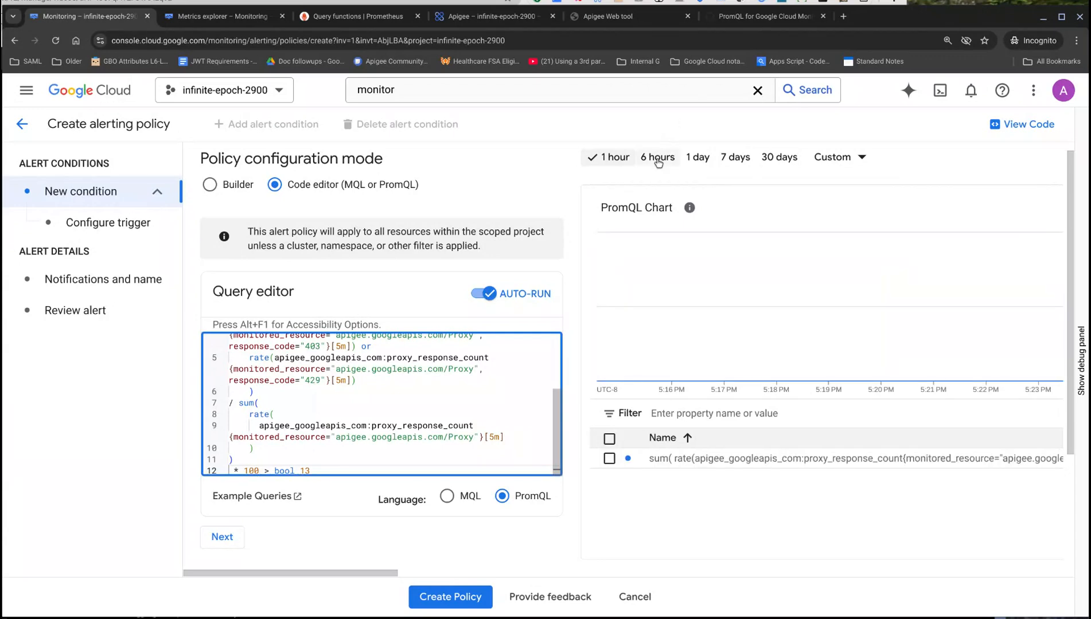
{"action": "left_click", "coordinate": [658, 160]}
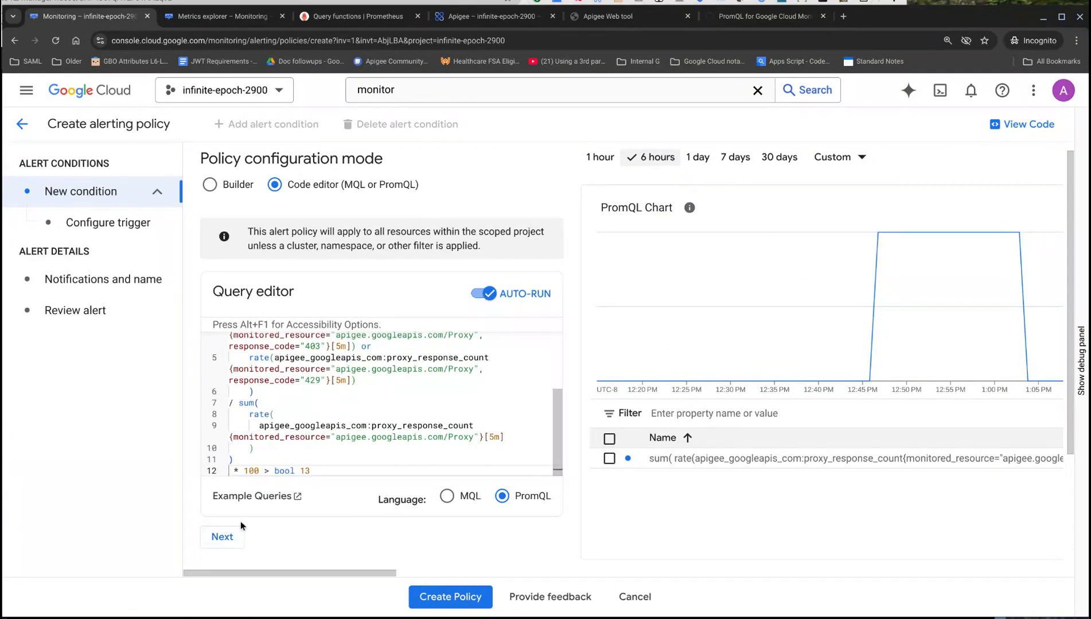
{"action": "left_click", "coordinate": [229, 542]}
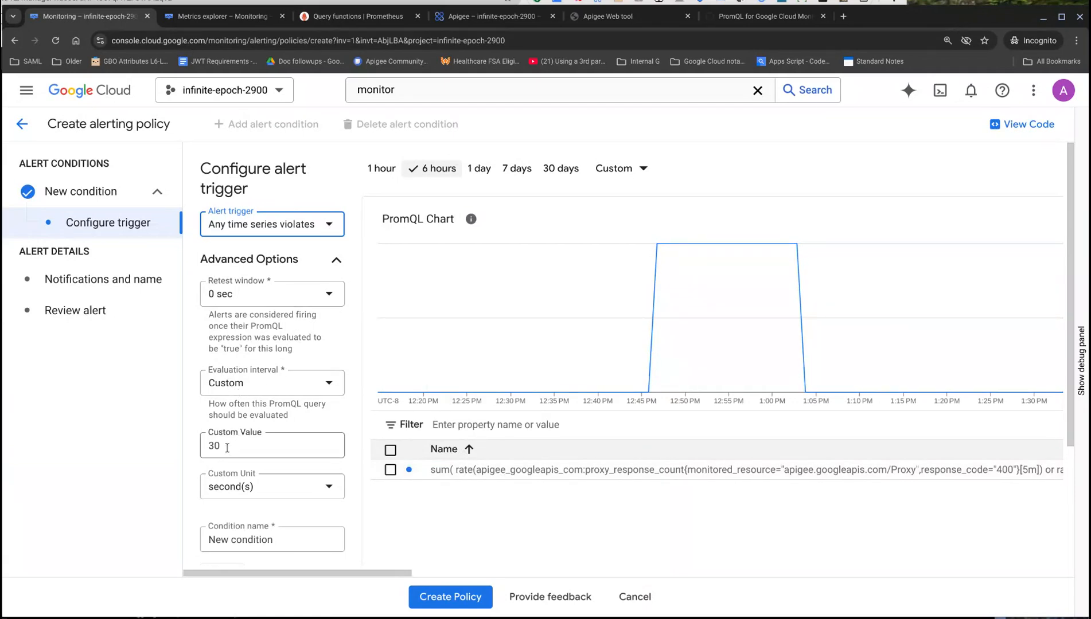
Name the alert condition "4xx errors exceed 13%" and continue to the notification settings
{"action": "double_click", "coordinate": [265, 540]}
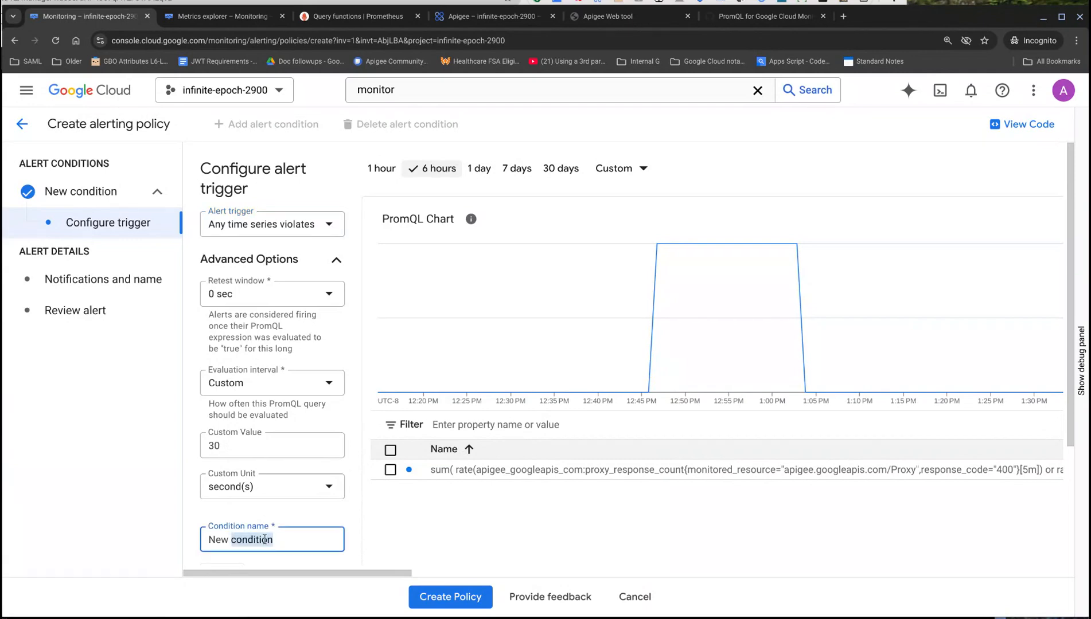
{"action": "triple_click", "coordinate": [265, 540]}
{"action": "double_click", "coordinate": [266, 541]}
{"action": "left_click", "coordinate": [267, 541]}
{"action": "triple_click", "coordinate": [268, 541]}
{"action": "type", "text": "4xx err"}
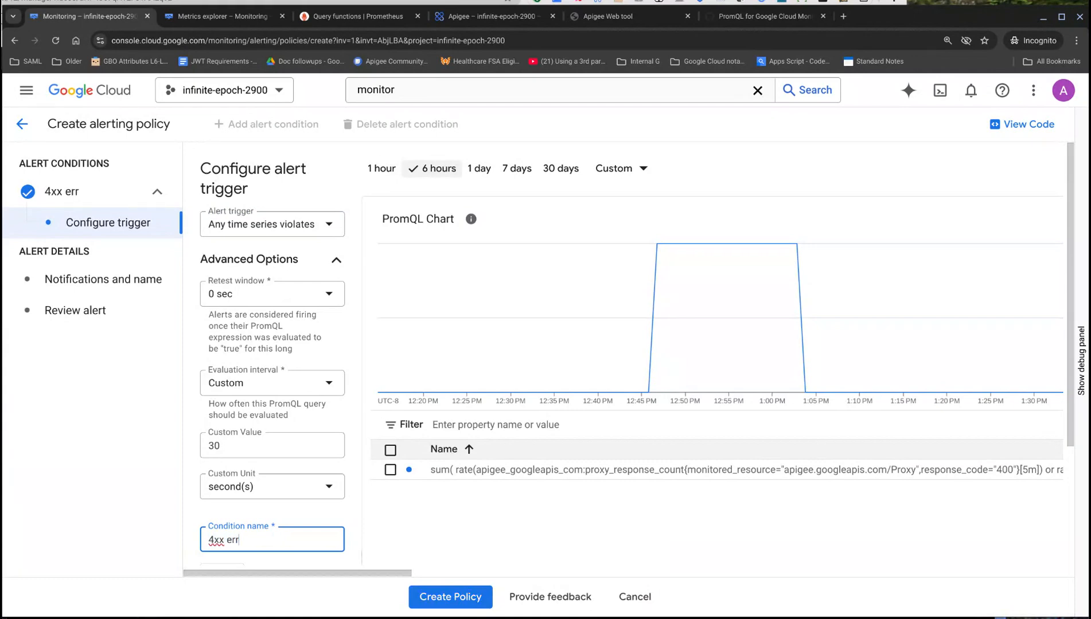
{"action": "type", "text": "ors exceed"}
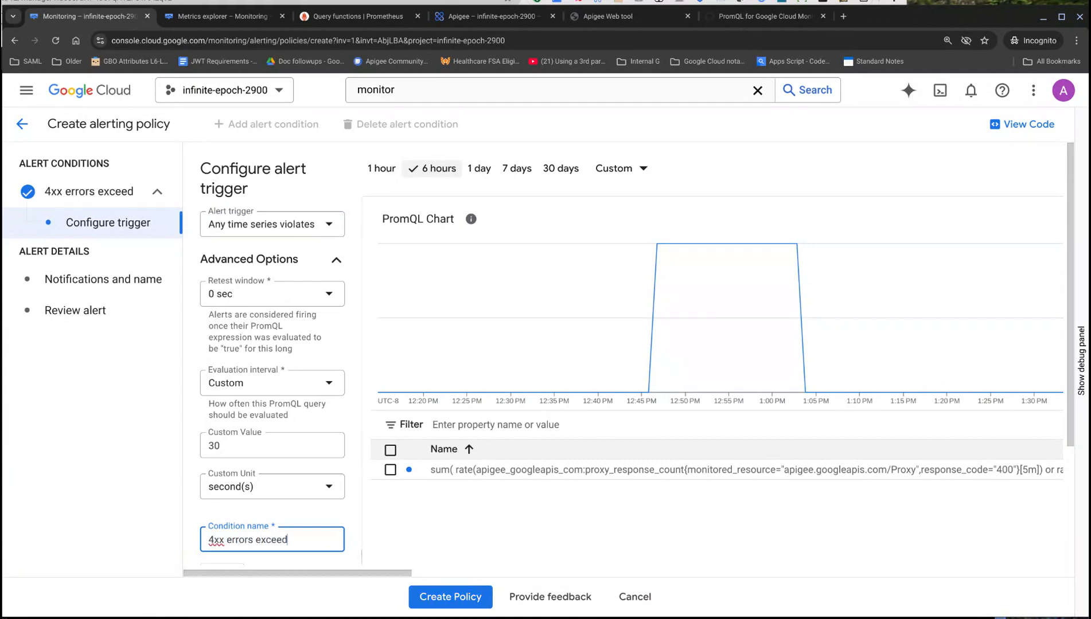
{"action": "type", "text": " 13"}
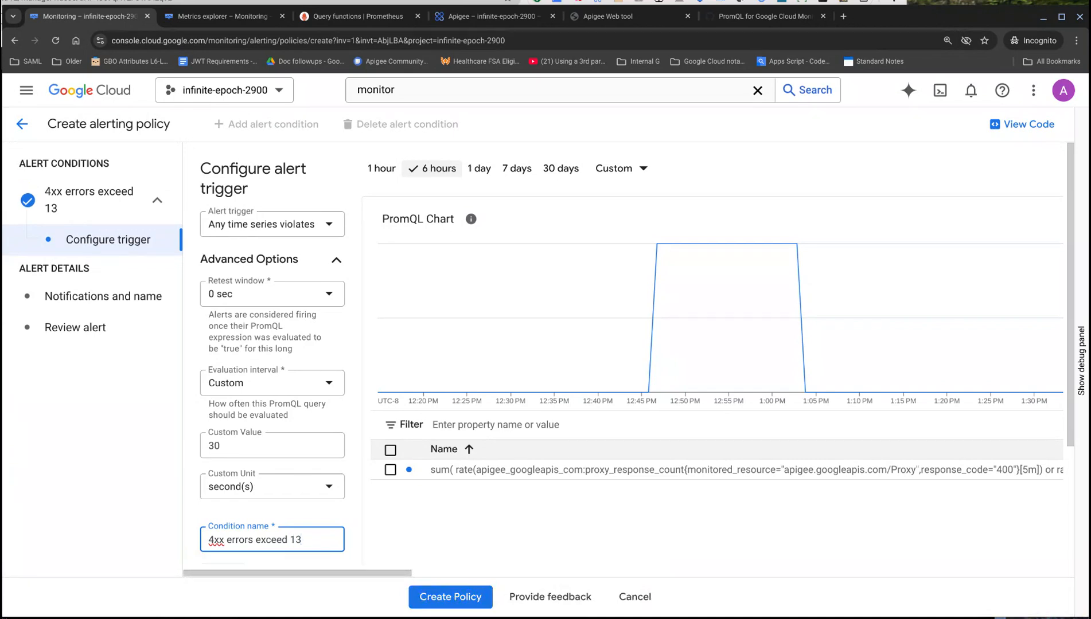
{"action": "type", "text": "%"}
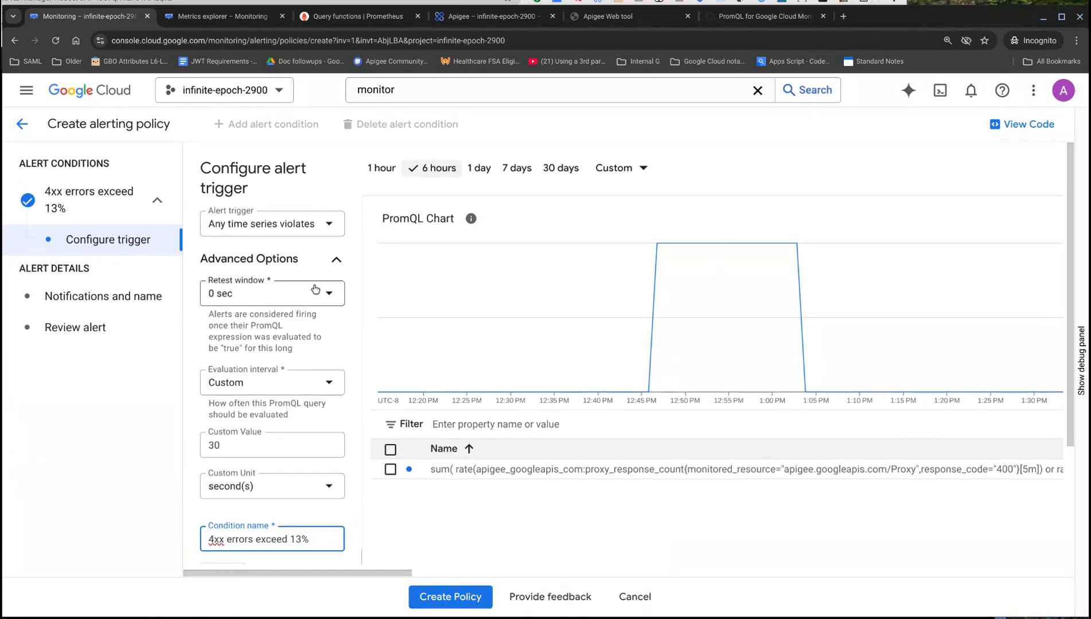
{"action": "scroll", "coordinate": [289, 483], "scroll_direction": "down", "scroll_amount": 1}
{"action": "left_click", "coordinate": [222, 520]}
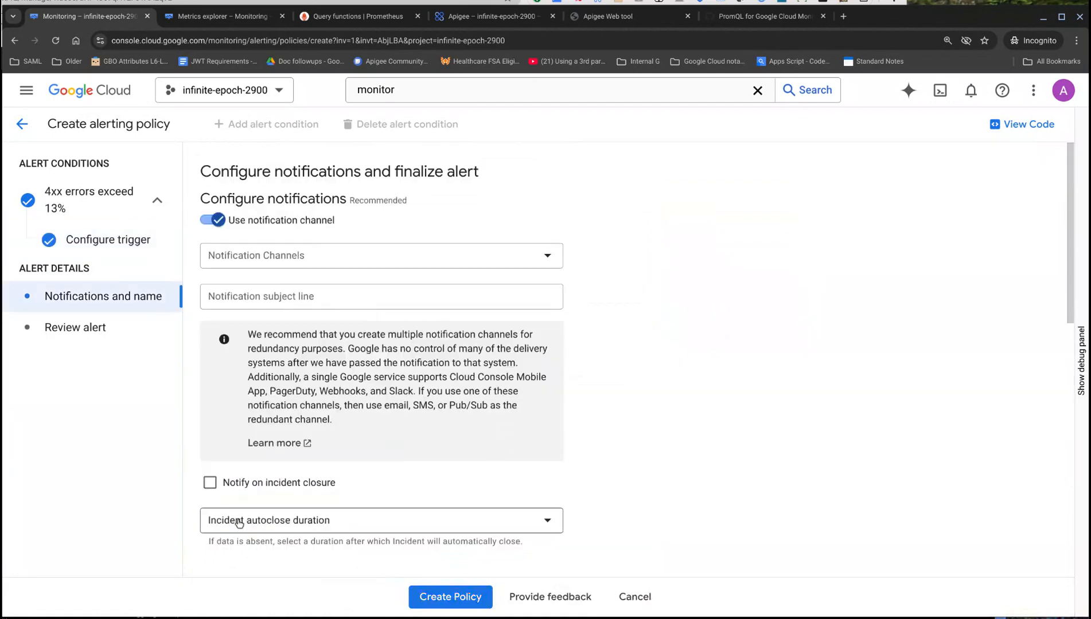
Select the email notification channel and set the notification subject line to "API Alert - 4xx Exceeds configured threshold"
{"action": "left_click", "coordinate": [284, 255]}
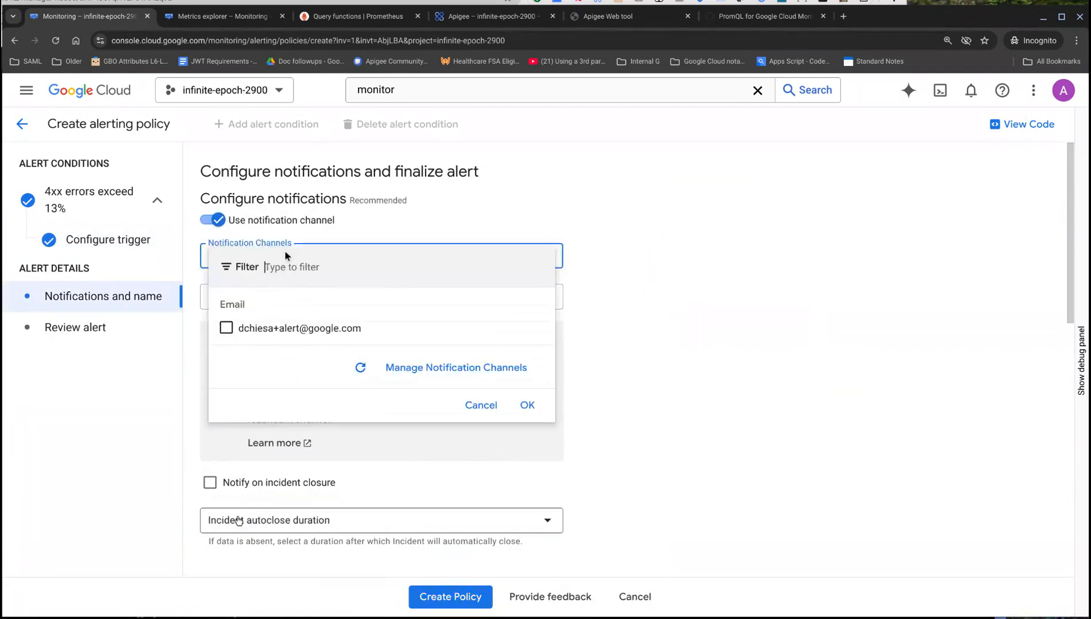
{"action": "left_click", "coordinate": [226, 328]}
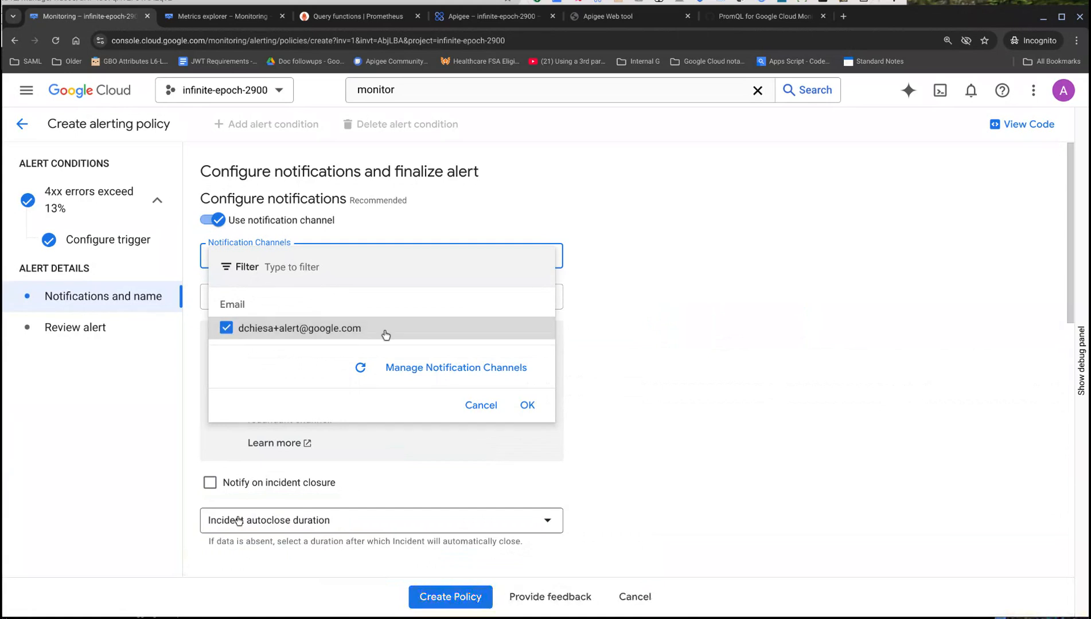
{"action": "left_click", "coordinate": [527, 405]}
{"action": "left_click", "coordinate": [333, 296]}
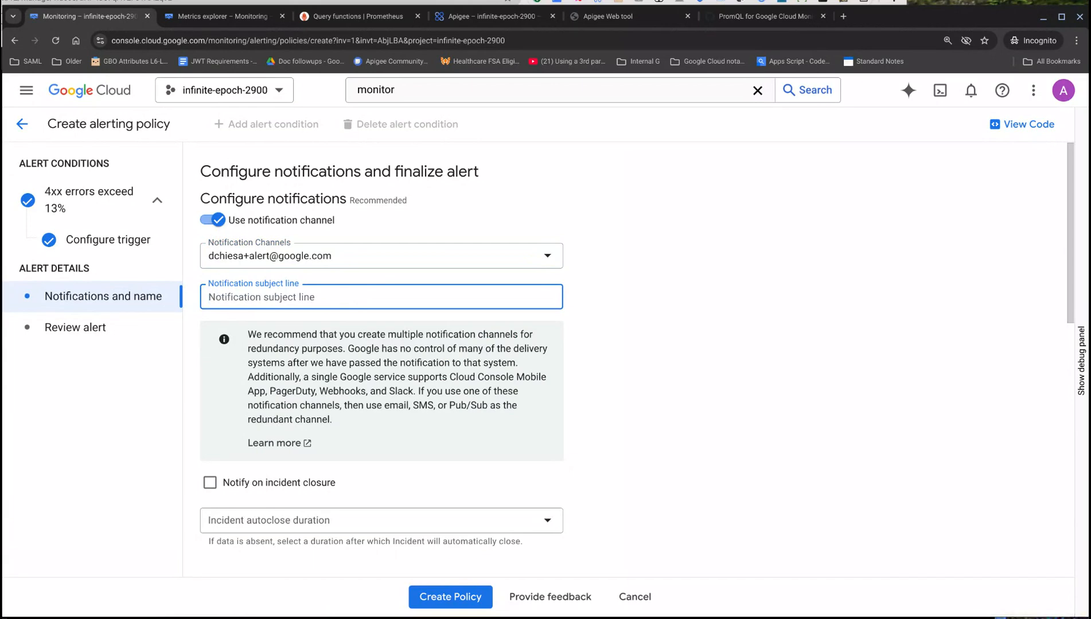
{"action": "type", "text": "API"}
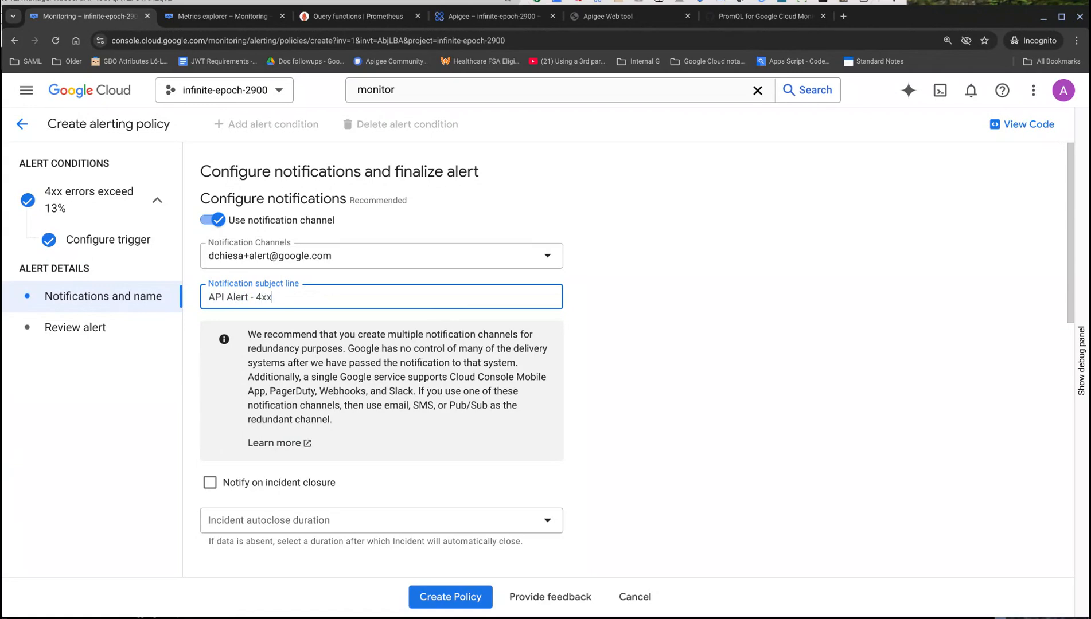
{"action": "type", "text": "Alert - 4xx Exceeds configured threshold"}
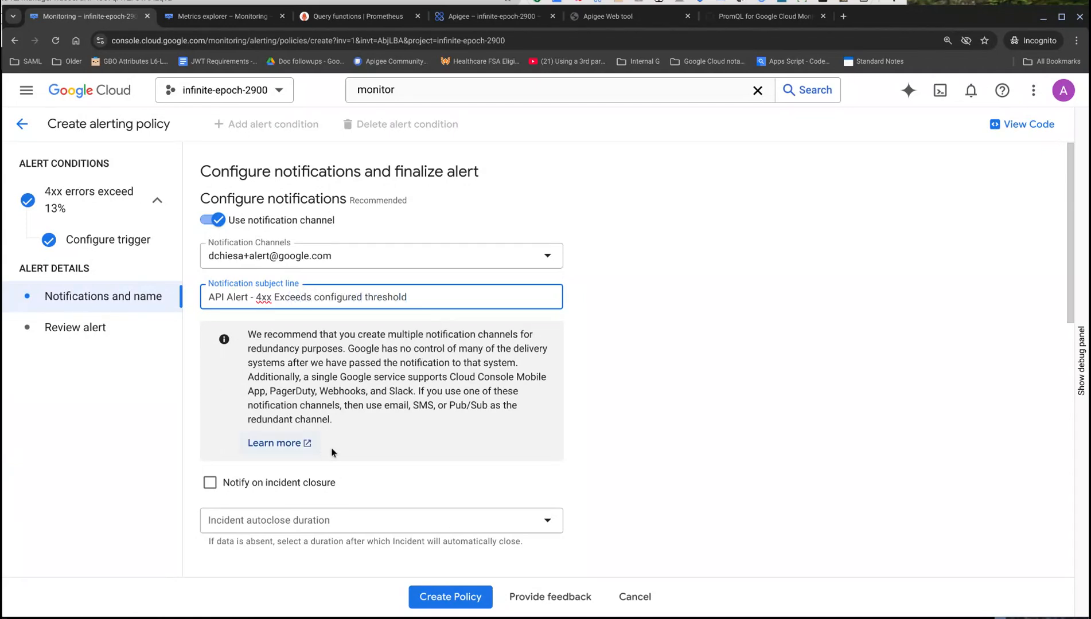
Set the incident autoclose duration to 30 min and the policy severity level to Warning
{"action": "scroll", "coordinate": [333, 442], "scroll_direction": "down", "scroll_amount": 5}
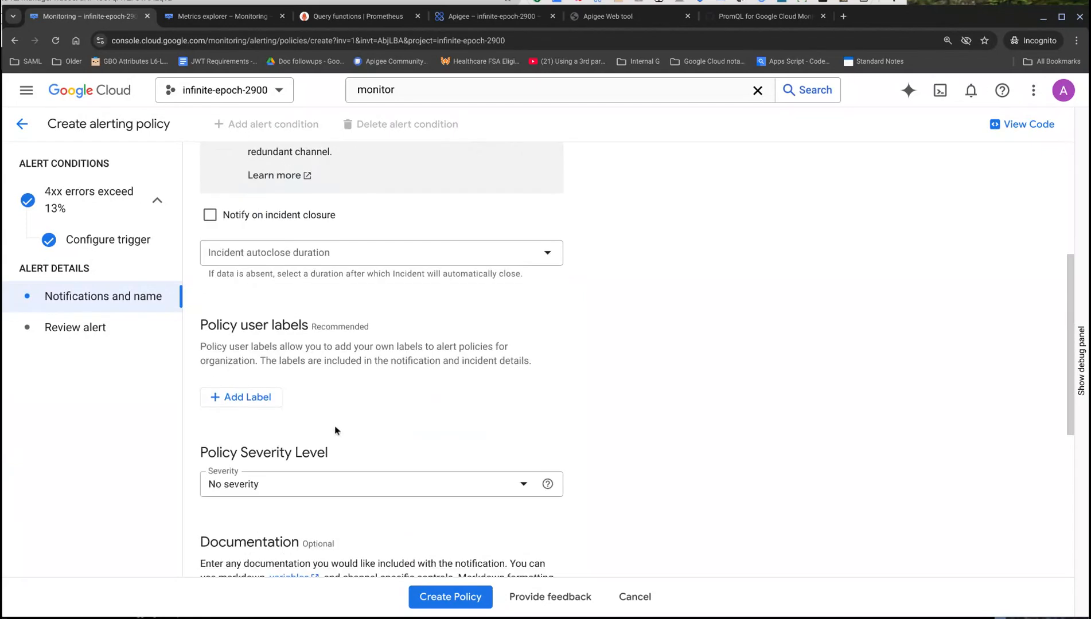
{"action": "left_click", "coordinate": [337, 251]}
{"action": "left_click", "coordinate": [269, 267]}
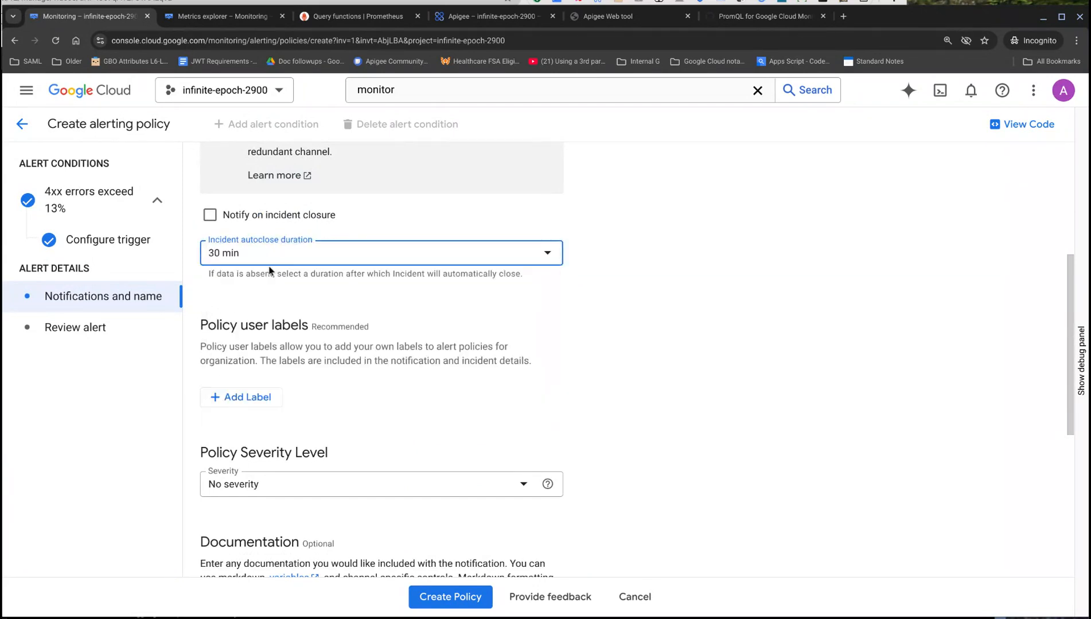
{"action": "left_click", "coordinate": [356, 489]}
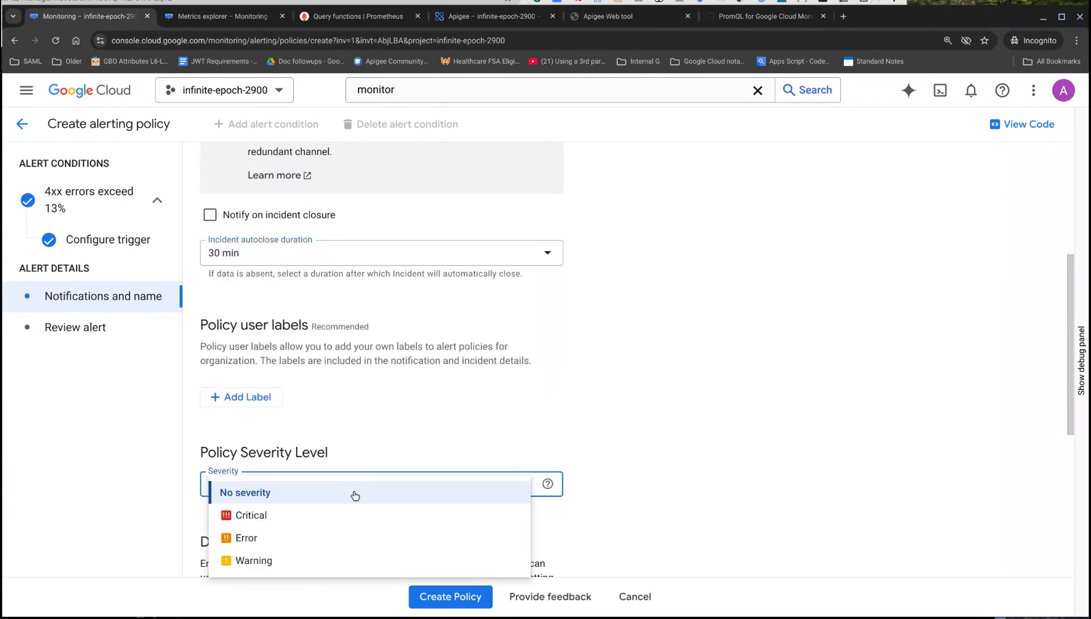
{"action": "left_click", "coordinate": [319, 560]}
Name the alert policy "alert-policy-name-20241204", continue to the alert review, and create the policy
{"action": "scroll", "coordinate": [546, 352], "scroll_direction": "down", "scroll_amount": 5}
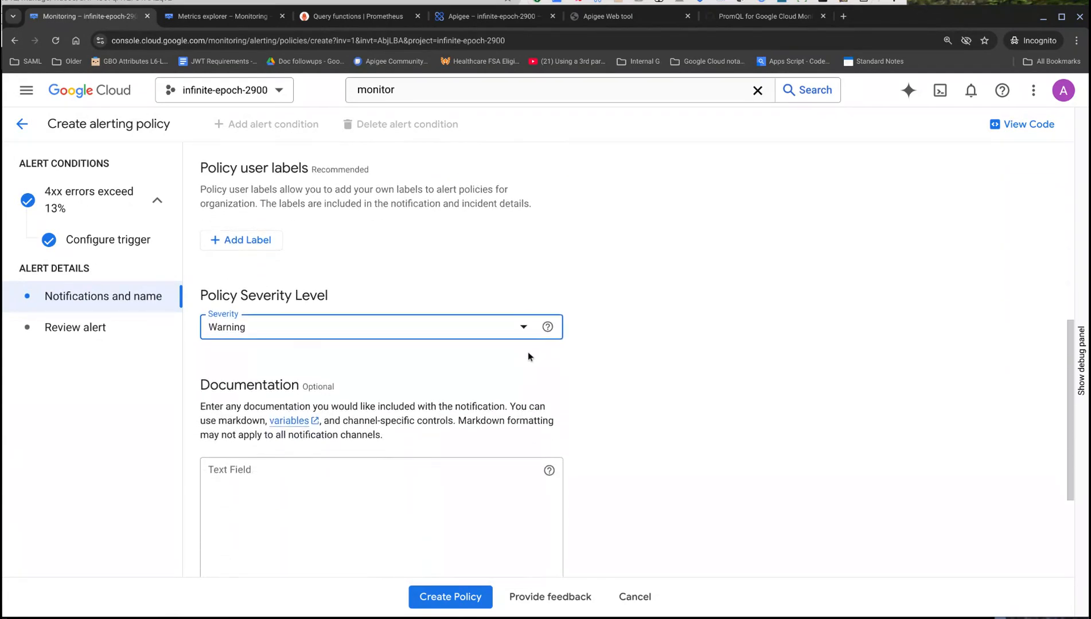
{"action": "scroll", "coordinate": [518, 357], "scroll_direction": "down", "scroll_amount": 2}
{"action": "left_click", "coordinate": [291, 501]}
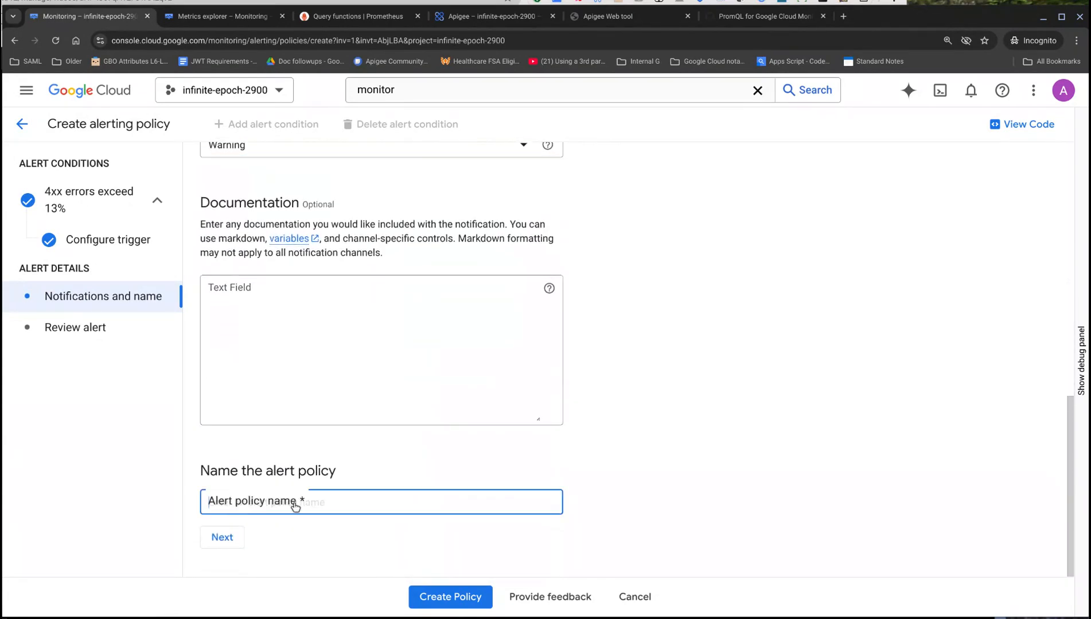
{"action": "type", "text": "alert-policy"}
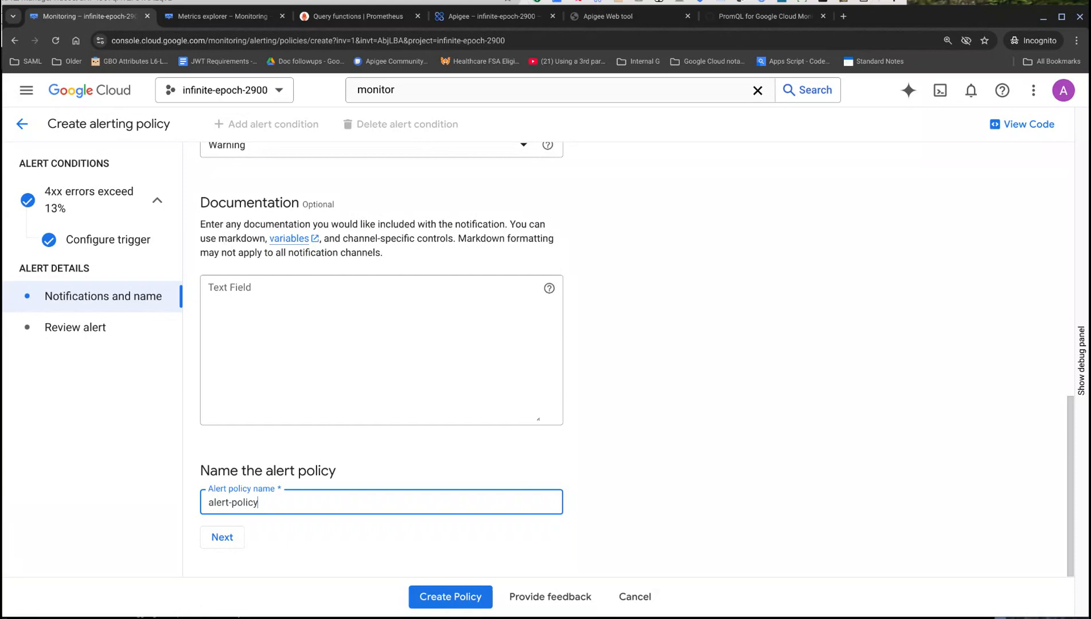
{"action": "type", "text": "-name-20241204"}
{"action": "left_click", "coordinate": [237, 541]}
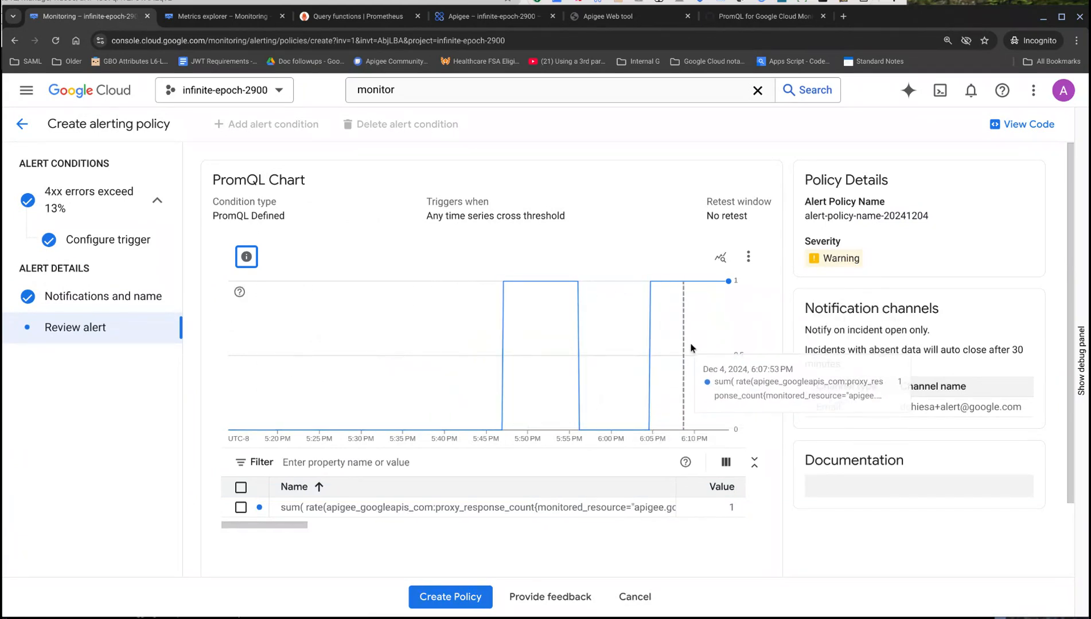
{"action": "left_click", "coordinate": [471, 597]}
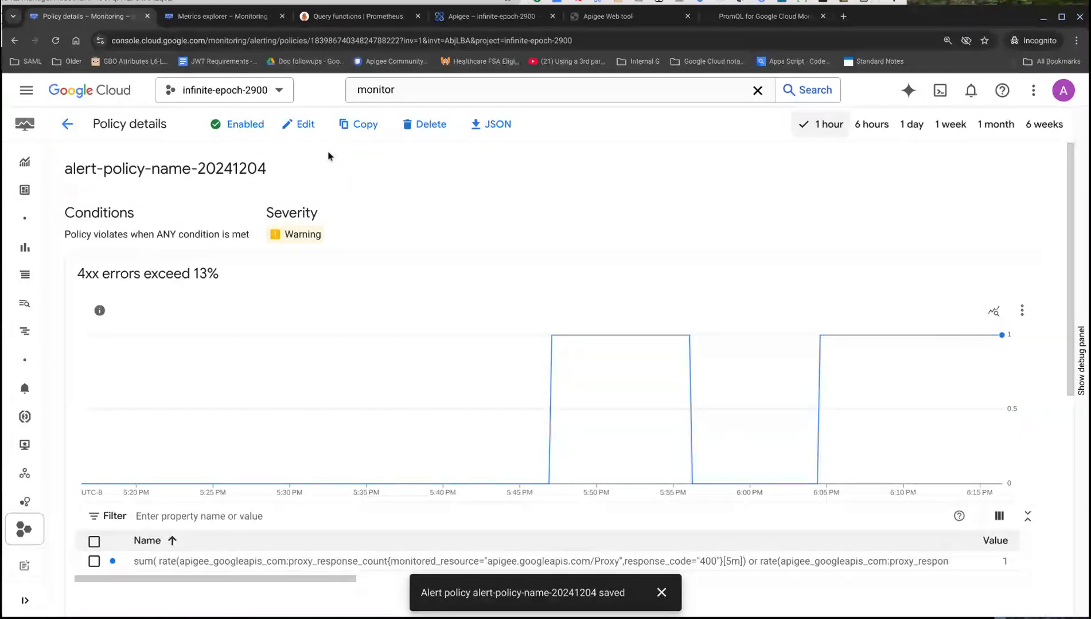
Open the new alert policy for editing and look through its PromQL query and chart
{"action": "left_click", "coordinate": [299, 124]}
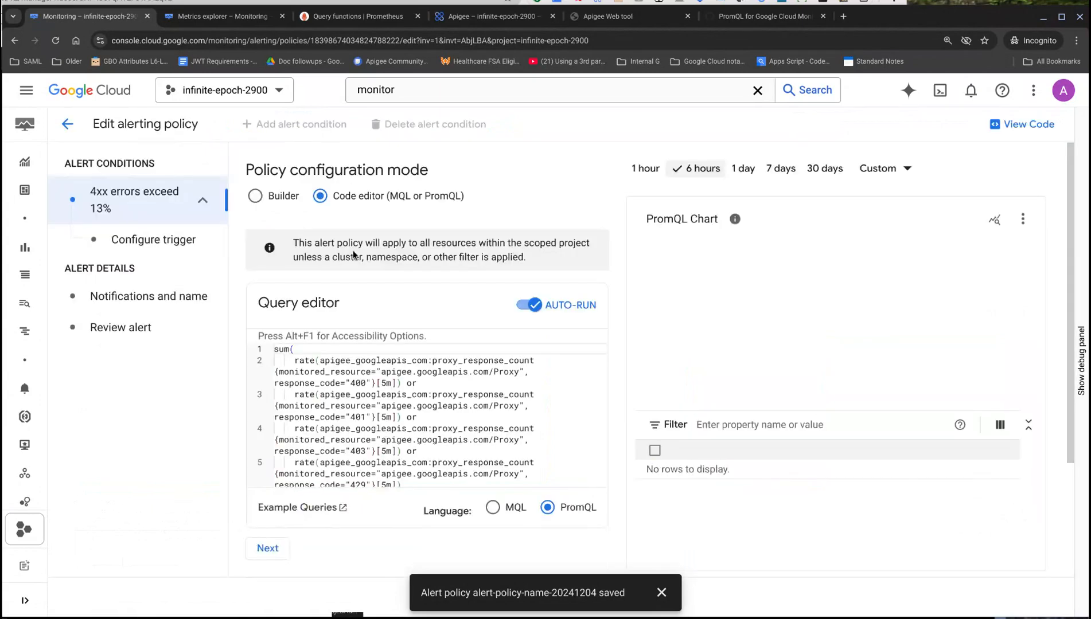
{"action": "scroll", "coordinate": [422, 426], "scroll_direction": "down", "scroll_amount": 3}
{"action": "scroll", "coordinate": [422, 426], "scroll_direction": "down", "scroll_amount": 1}
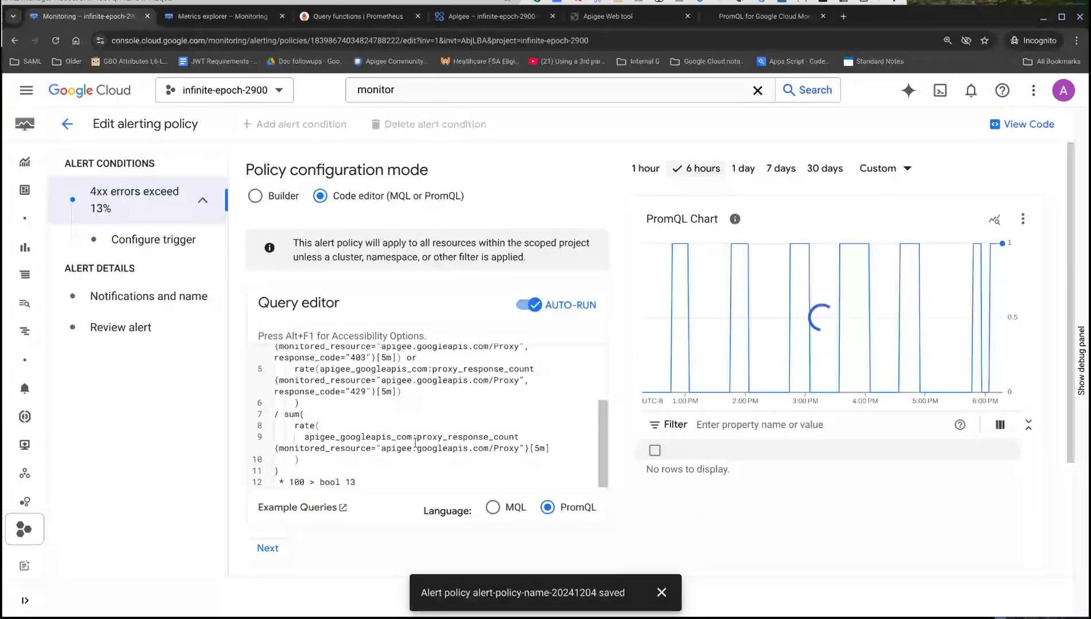
{"action": "scroll", "coordinate": [380, 433], "scroll_direction": "up", "scroll_amount": 5}
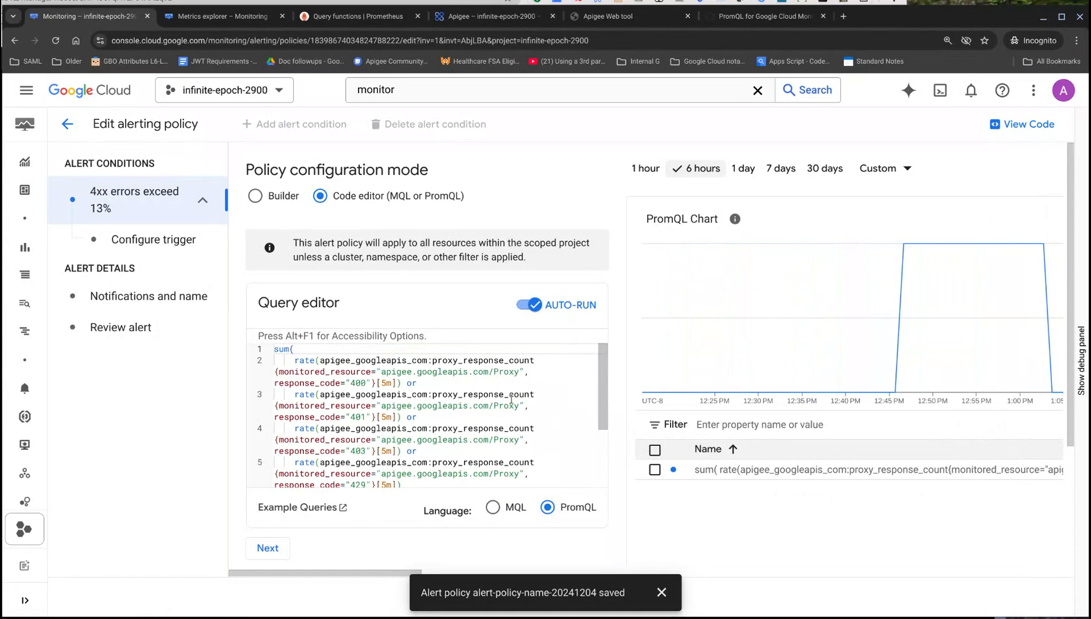
{"action": "scroll", "coordinate": [511, 400], "scroll_direction": "down", "scroll_amount": 6}
{"action": "scroll", "coordinate": [486, 277], "scroll_direction": "up", "scroll_amount": 3}
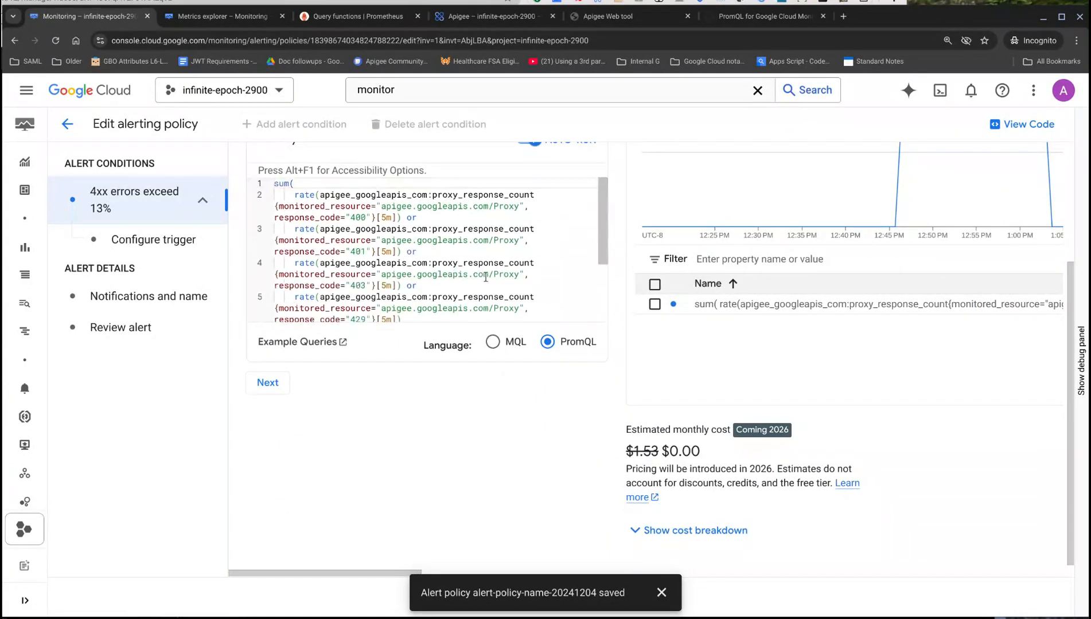
{"action": "scroll", "coordinate": [486, 277], "scroll_direction": "up", "scroll_amount": 3}
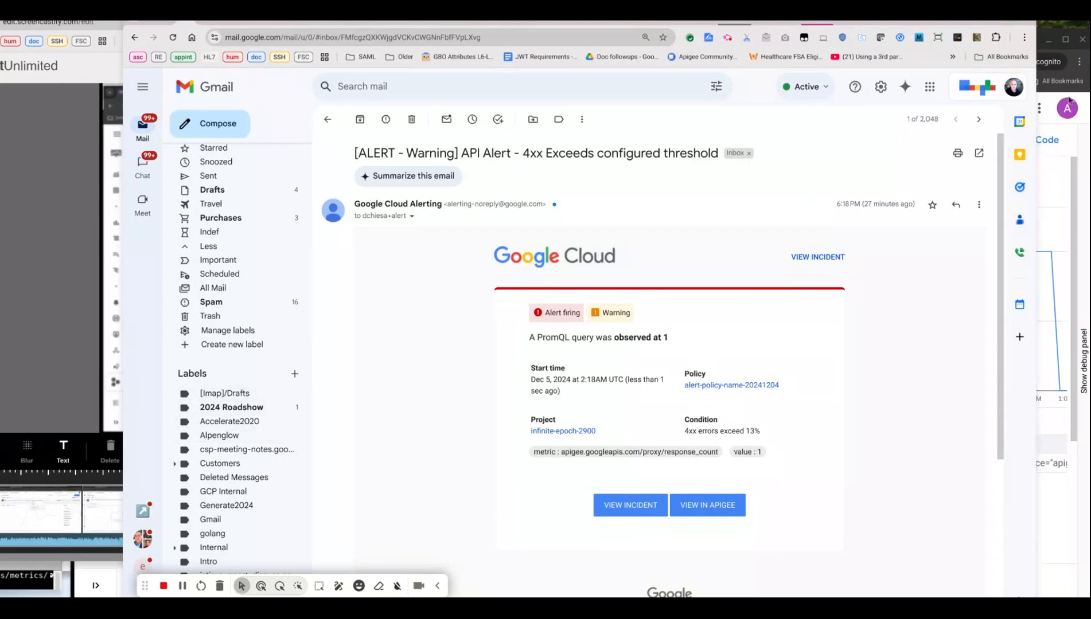
Switch from the Gmail alert message back to the Cloud Monitoring policy editor and exit it, discarding any changes
{"action": "left_click", "coordinate": [1072, 165]}
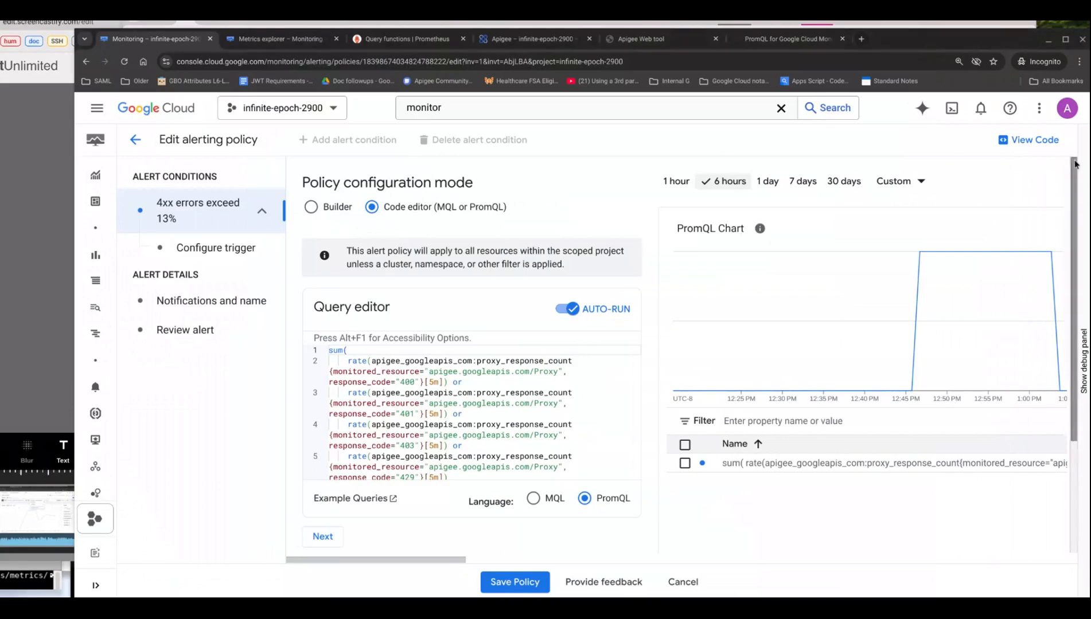
{"action": "left_click", "coordinate": [136, 140]}
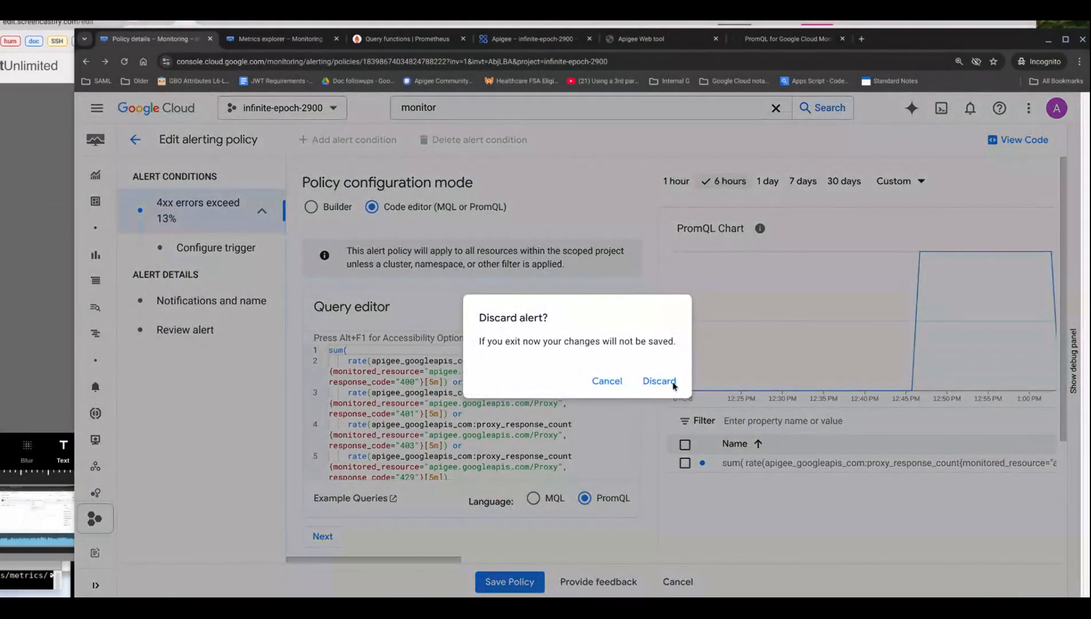
{"action": "left_click", "coordinate": [663, 381]}
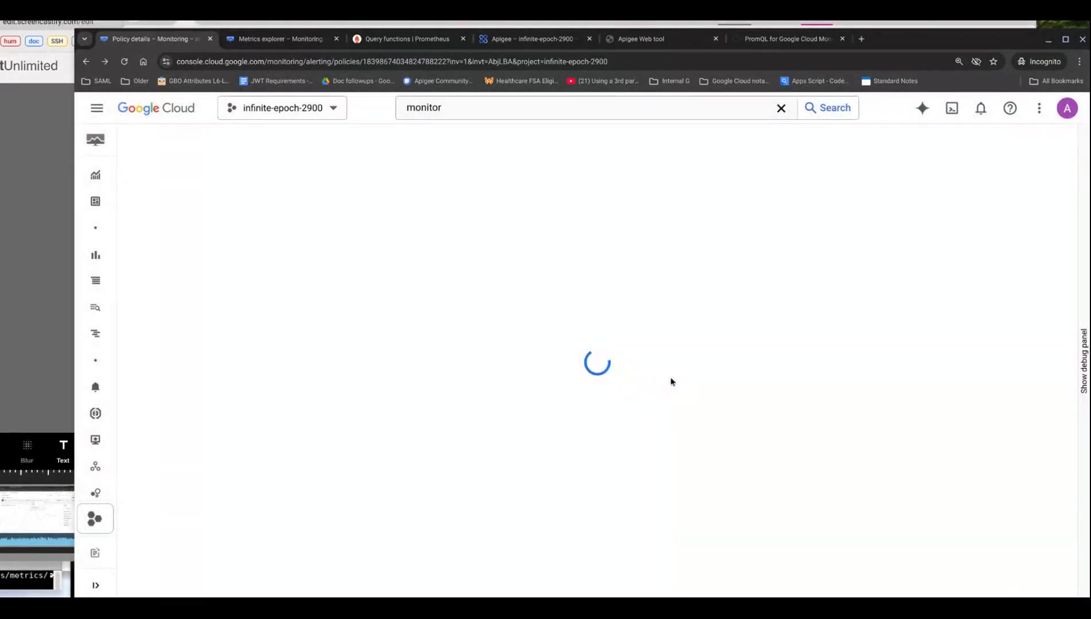